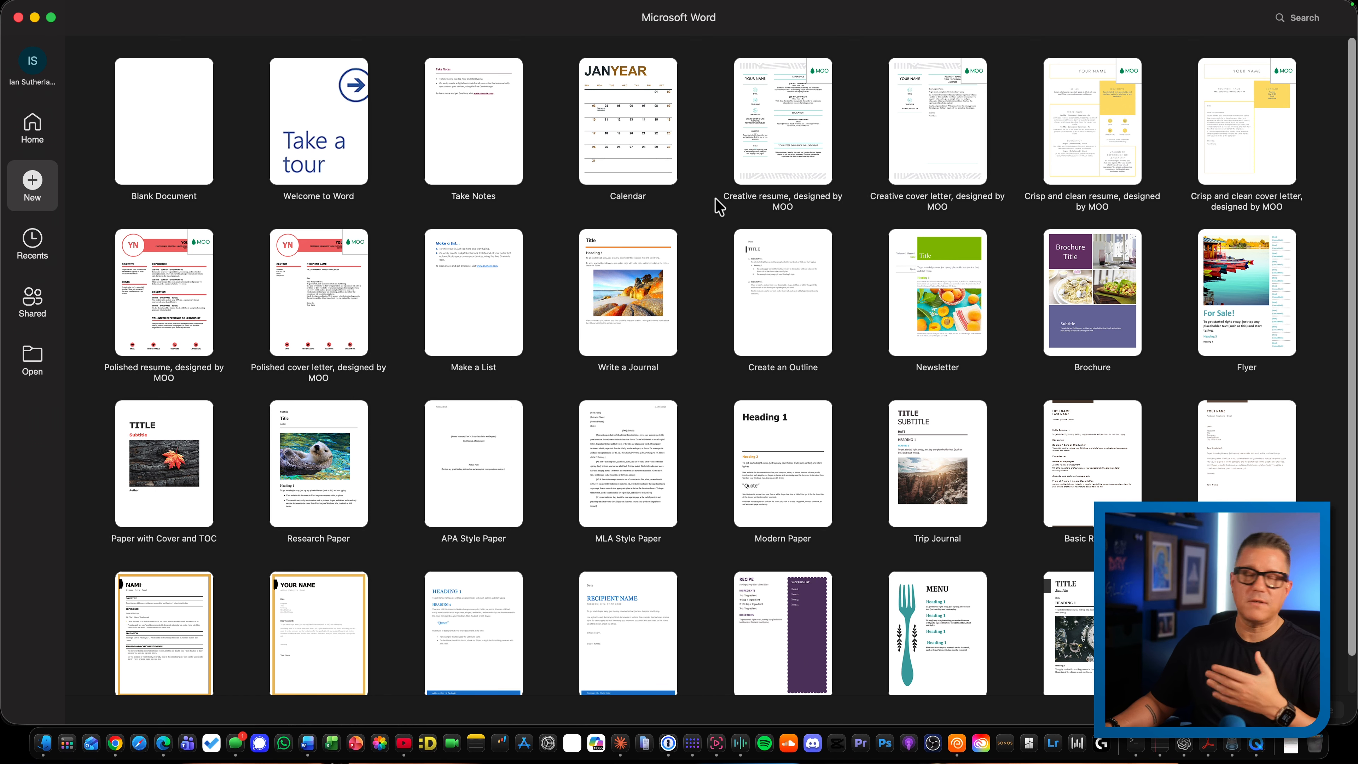
{"action": "scroll", "coordinate": [722, 211], "scroll_direction": "down", "scroll_amount": 2}
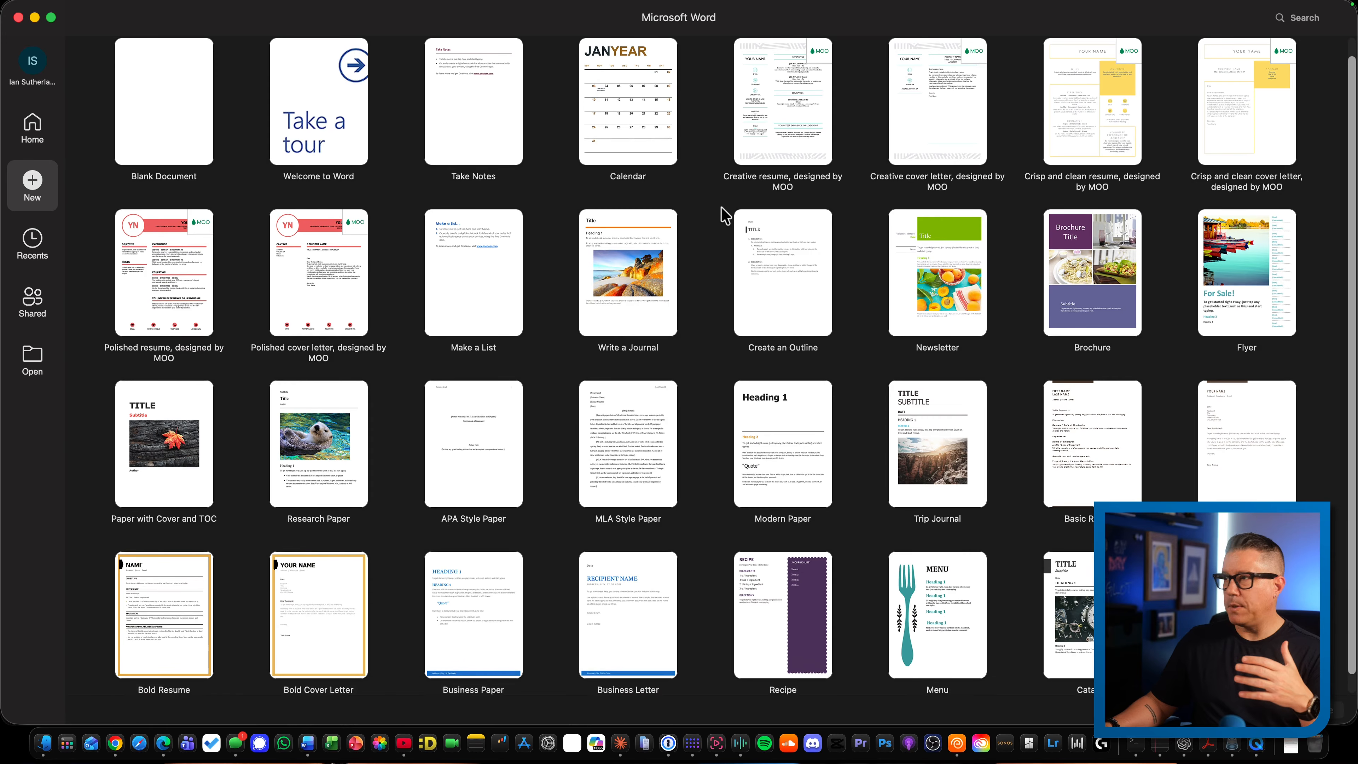
{"action": "scroll", "coordinate": [730, 215], "scroll_direction": "up", "scroll_amount": 2}
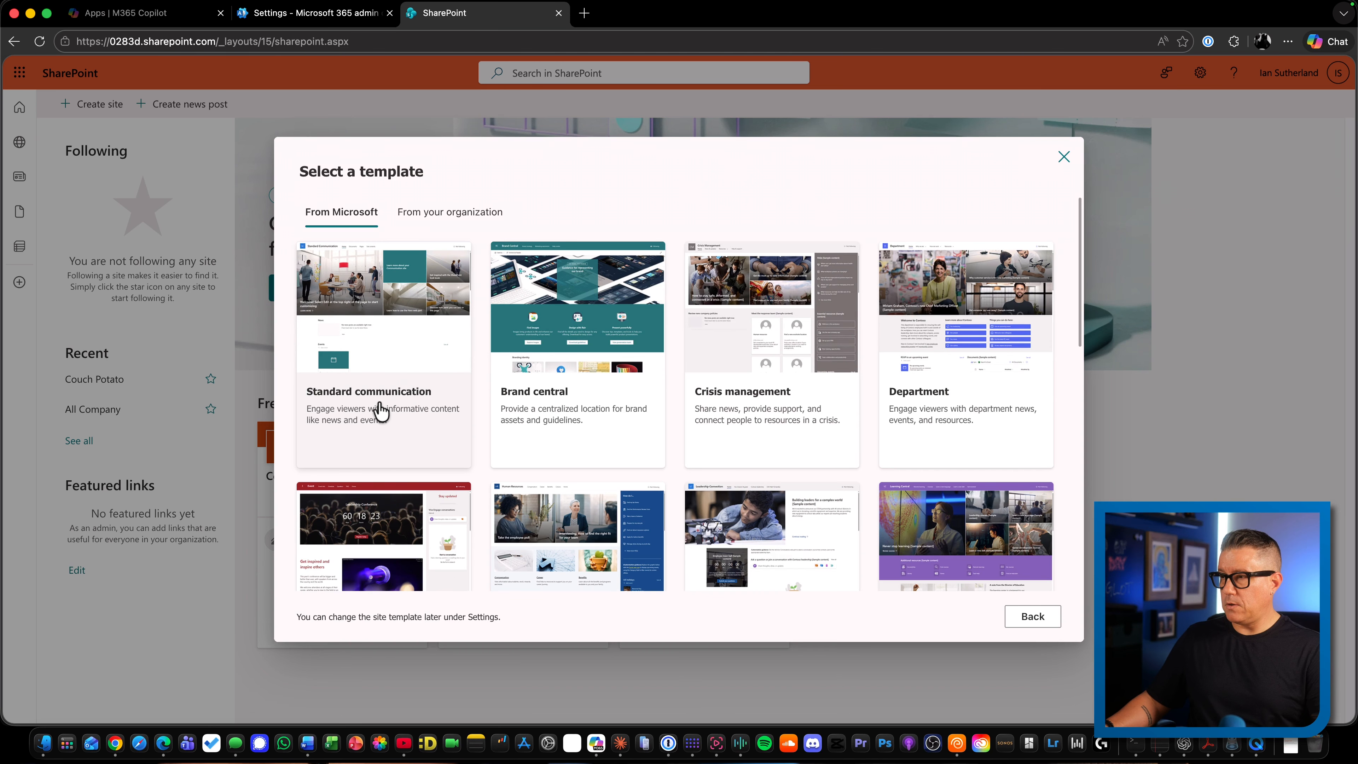
Start a new site from the Standard communication template and name it "CPS Branding"
{"action": "left_click", "coordinate": [380, 410]}
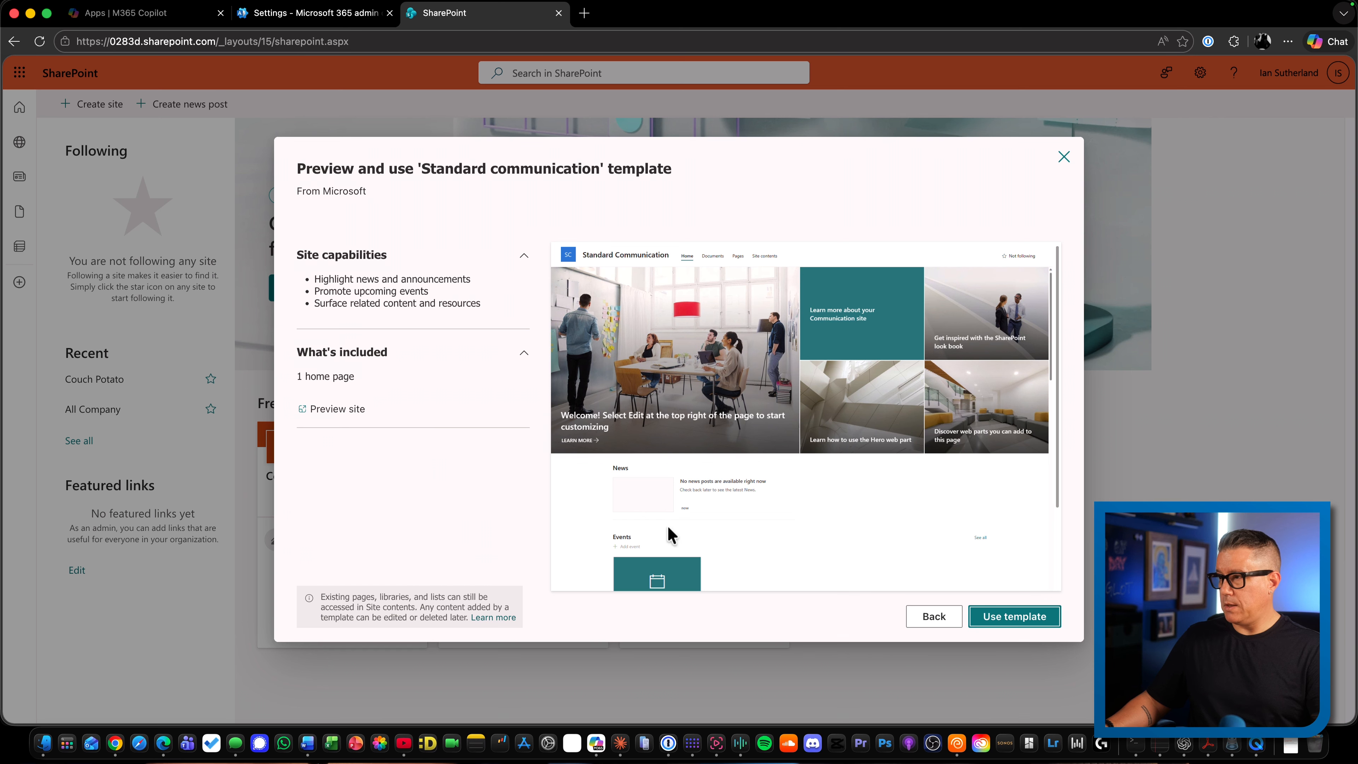
{"action": "left_click", "coordinate": [989, 623]}
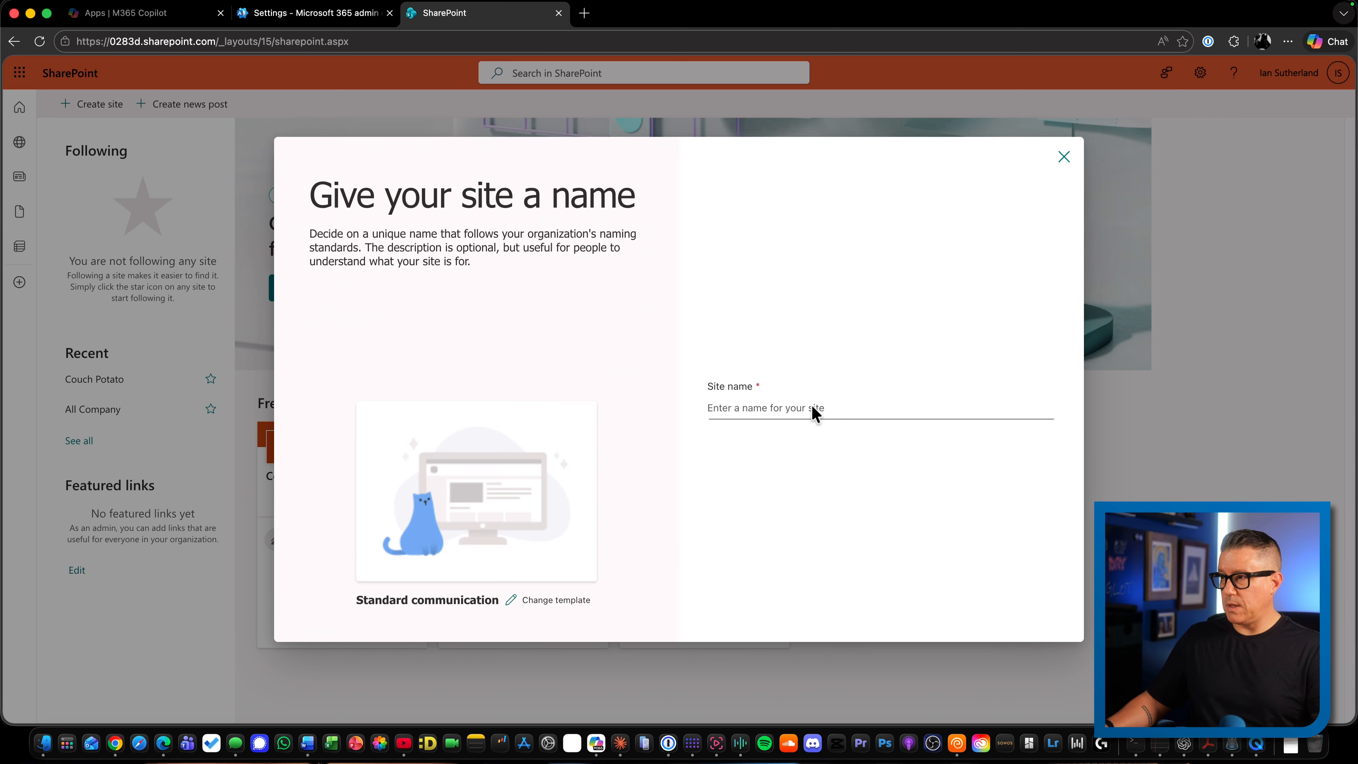
{"action": "left_click", "coordinate": [780, 411]}
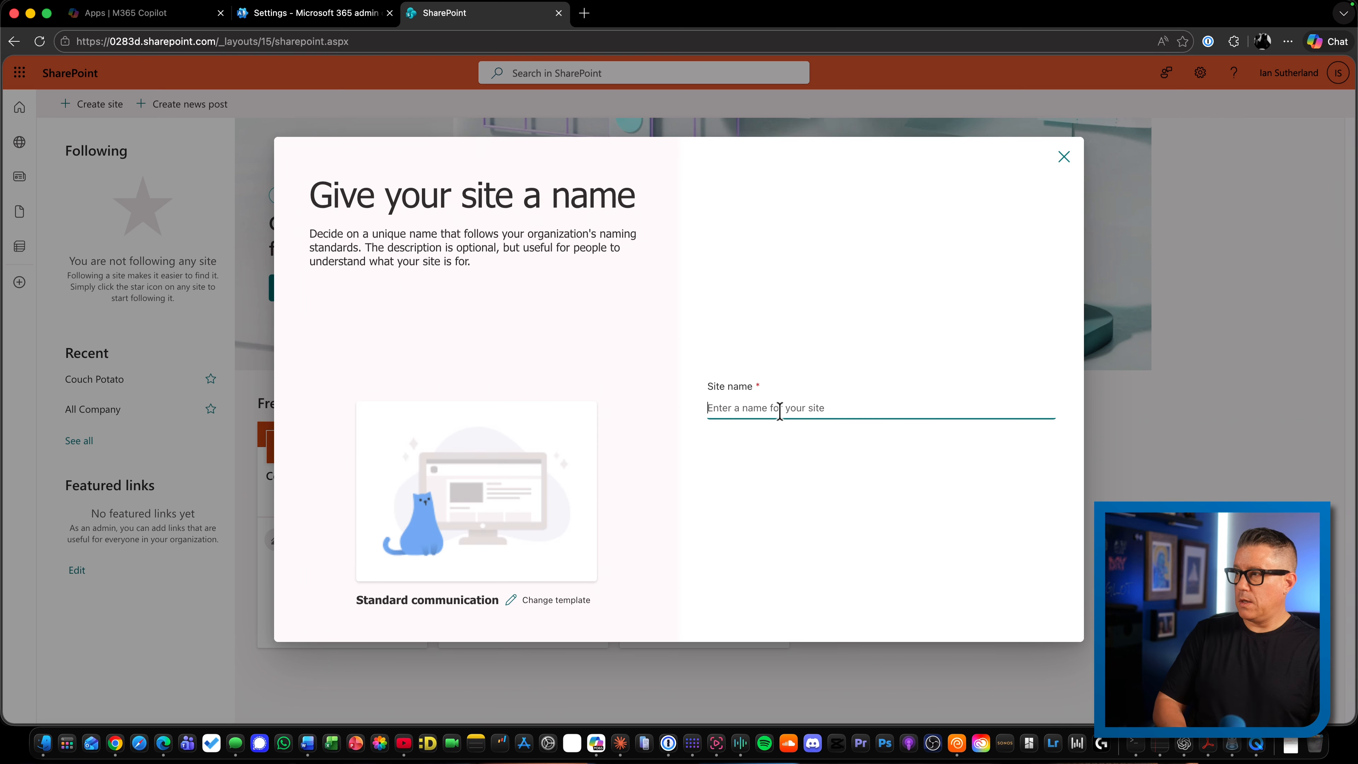
{"action": "type", "text": "CPS"}
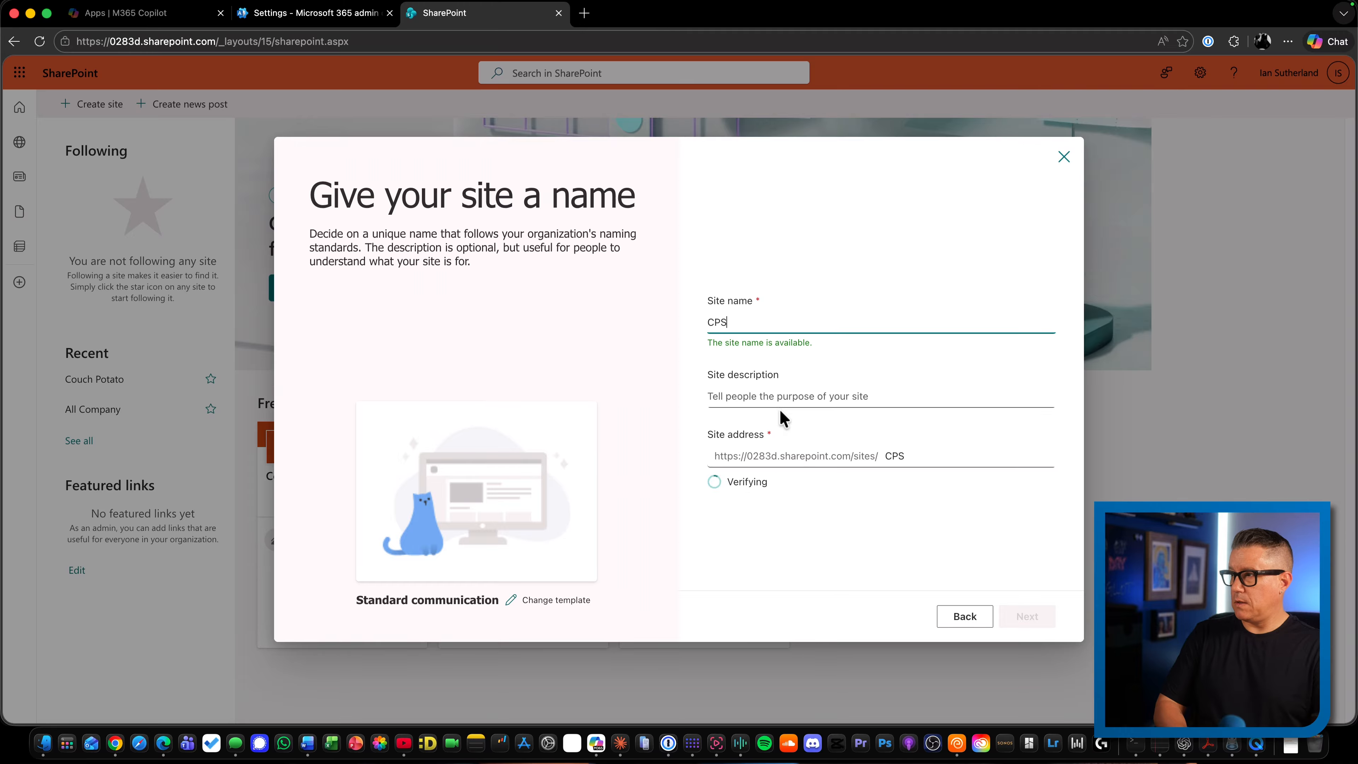
{"action": "type", "text": " Brfa"}
{"action": "key", "text": "BackSpace"}
{"action": "key", "text": "BackSpace"}
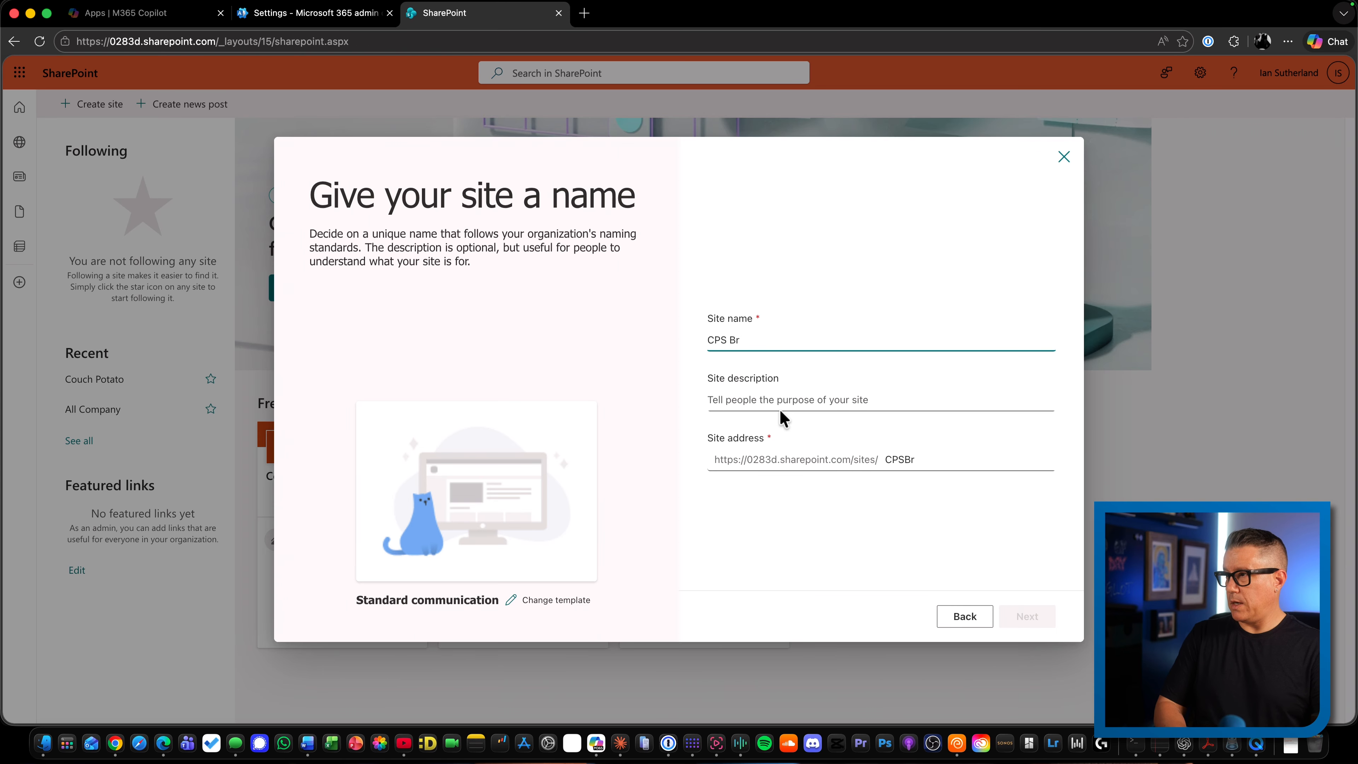
{"action": "type", "text": "anding"}
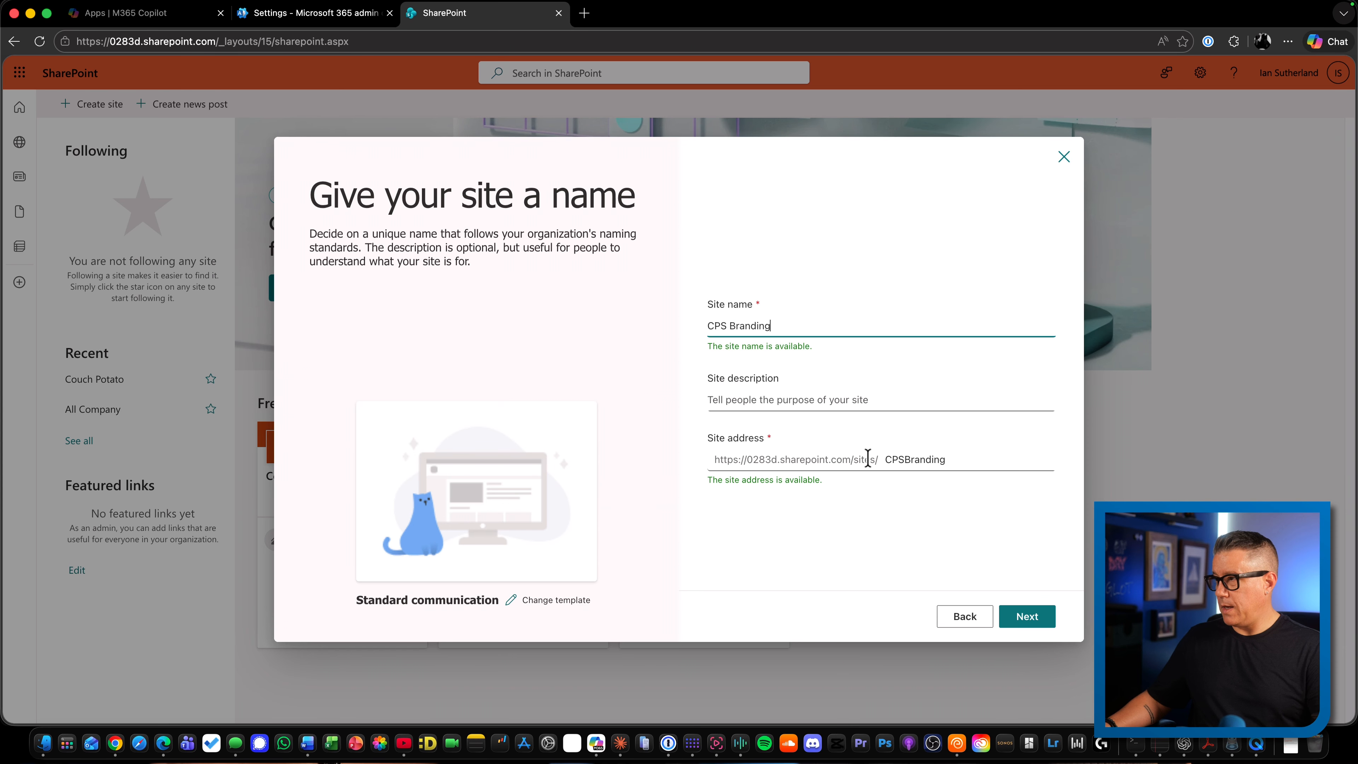
Describe the site as "Holds Document and Asset Templates" and create it with English as the default language
{"action": "left_click", "coordinate": [750, 404]}
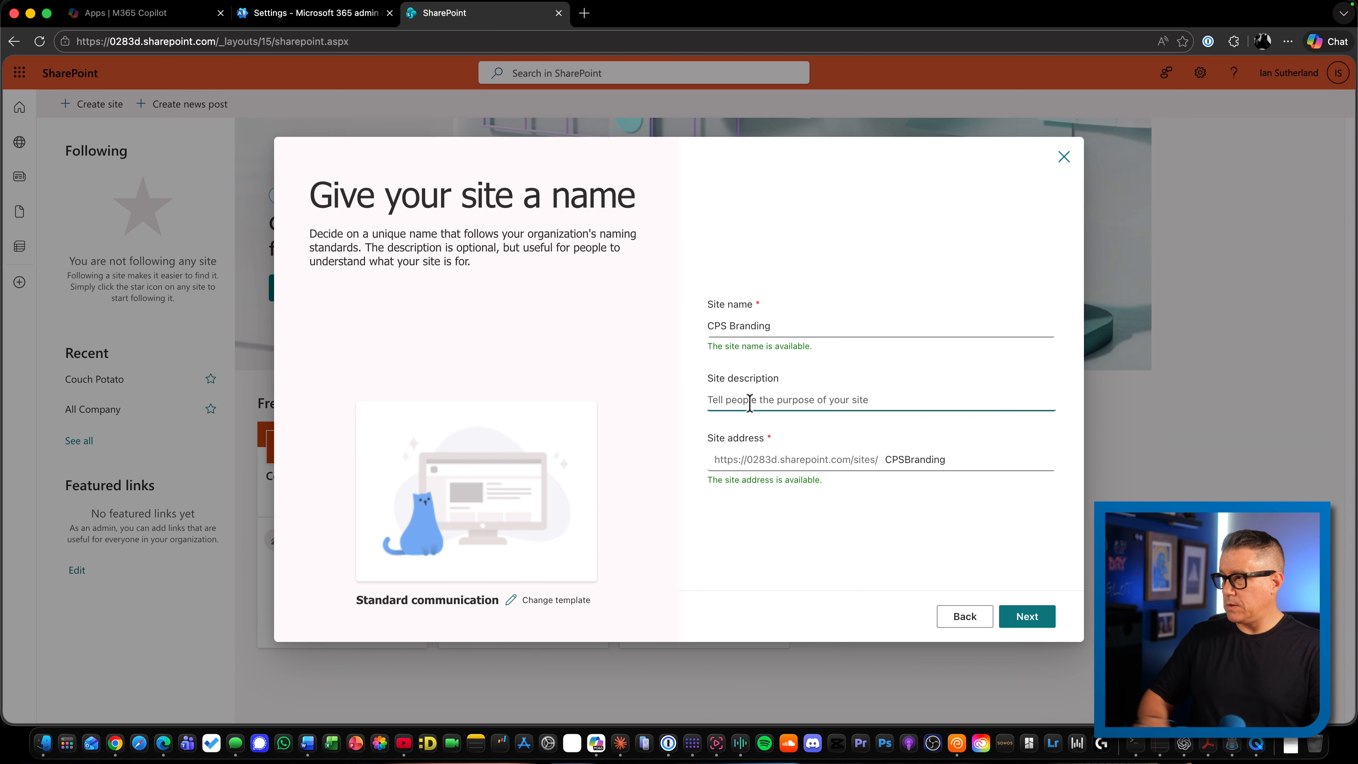
{"action": "type", "text": "Holds Document and Asset"}
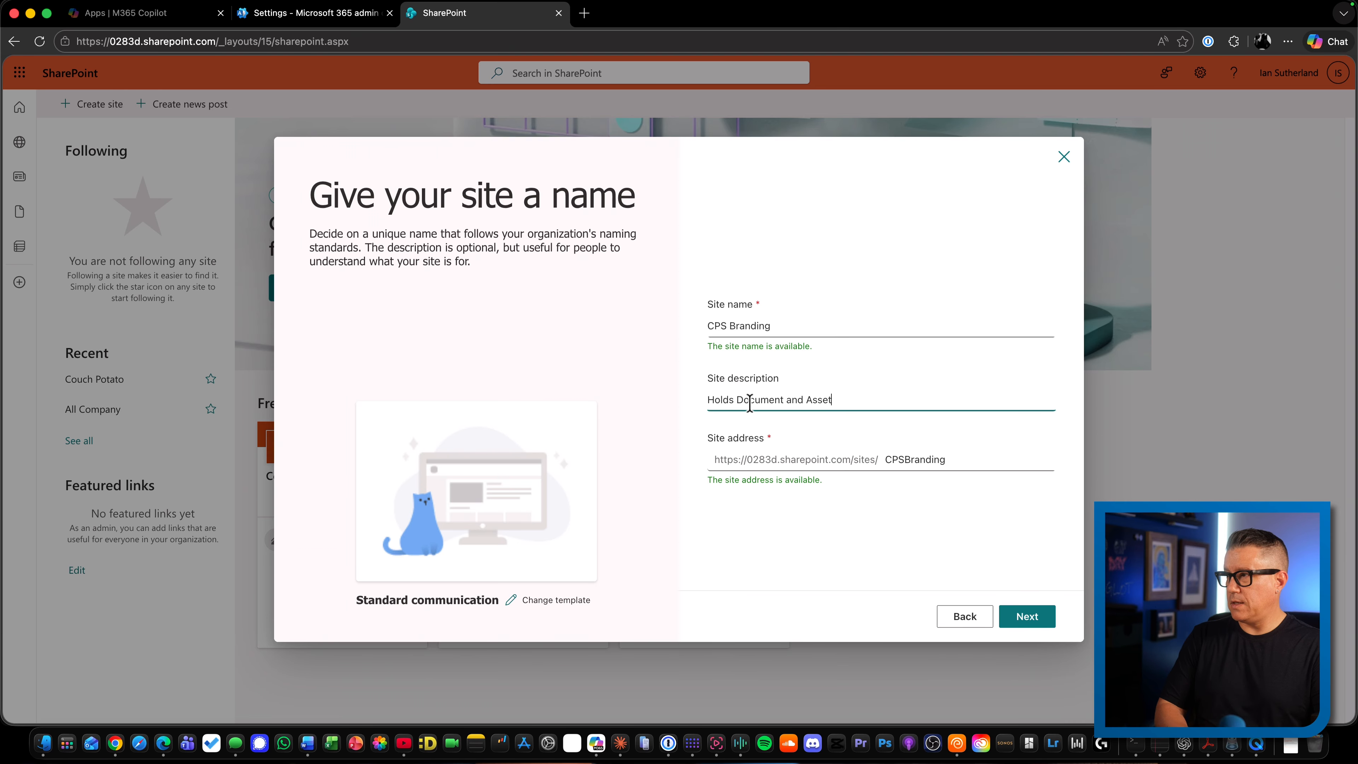
{"action": "type", "text": "es"}
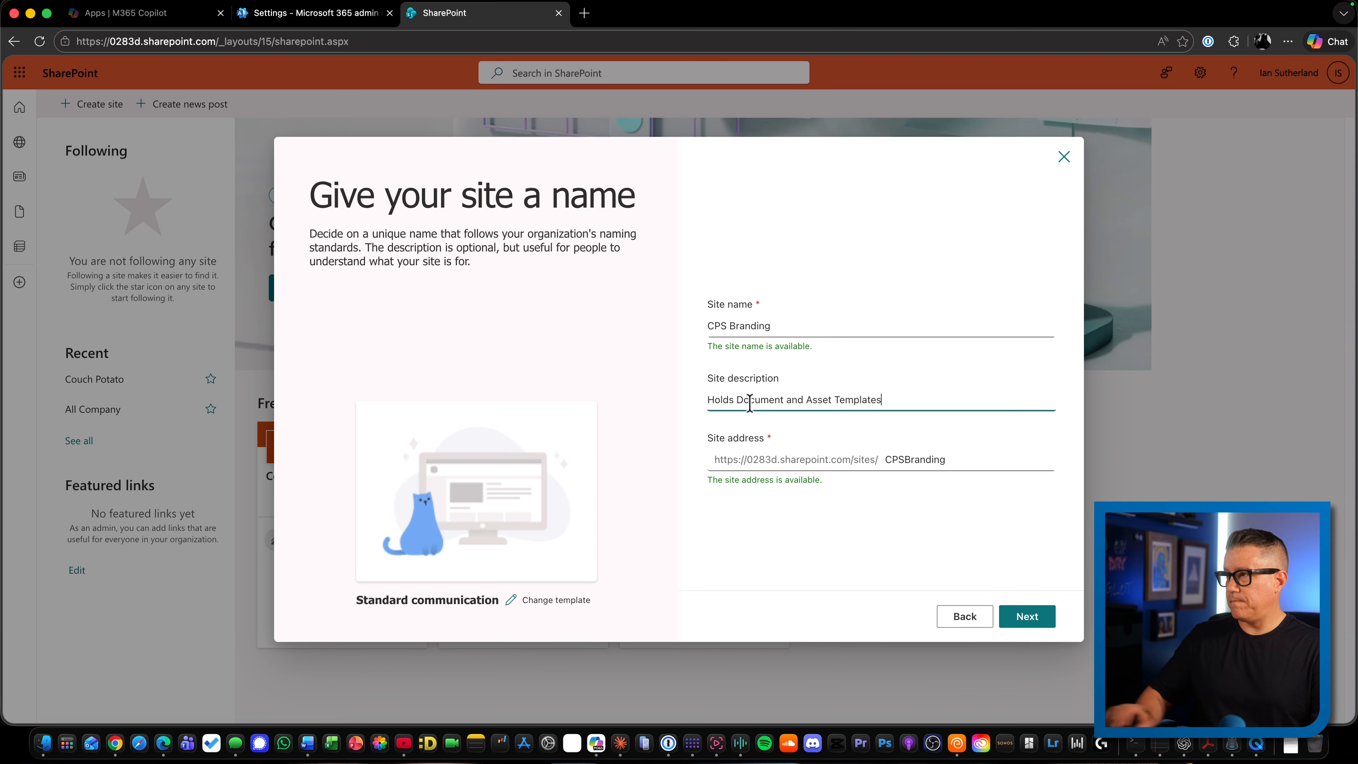
{"action": "left_click", "coordinate": [848, 546]}
{"action": "left_click", "coordinate": [1023, 620]}
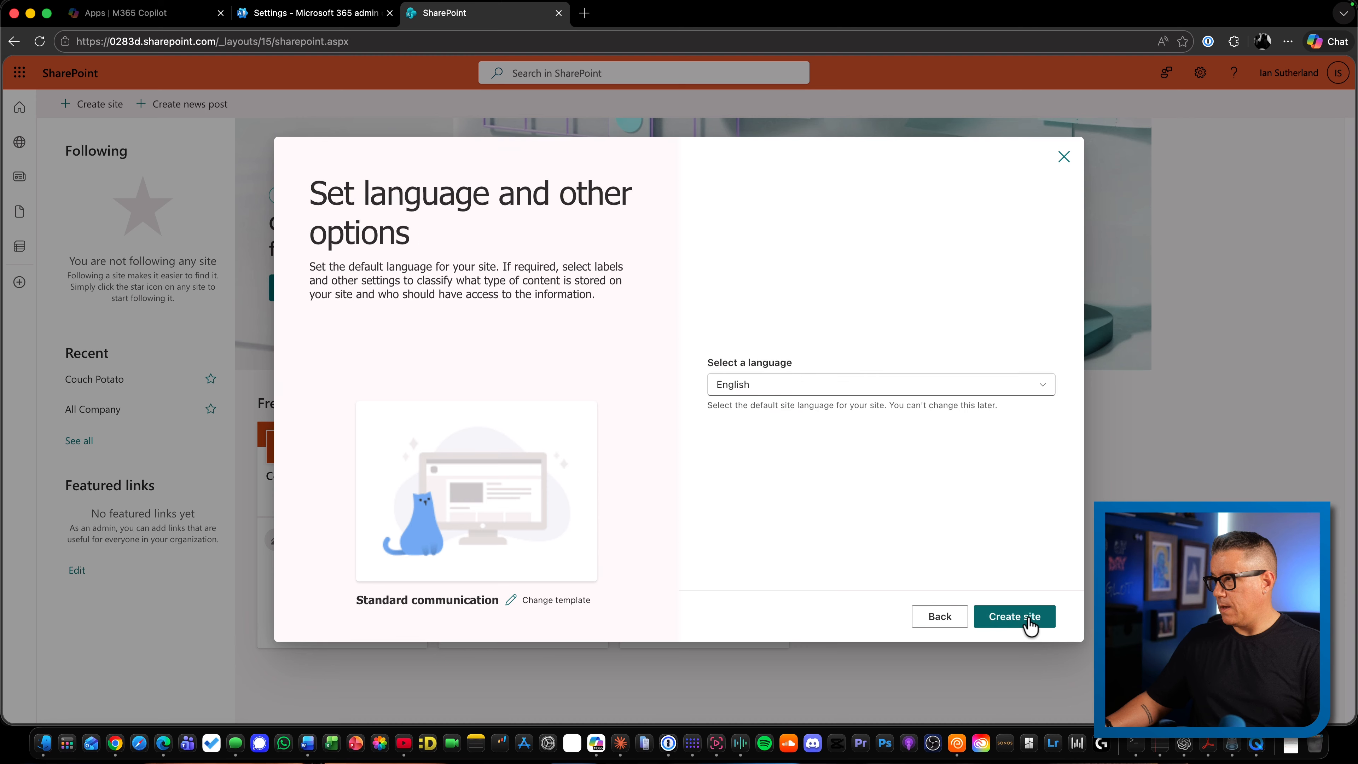
{"action": "left_click", "coordinate": [1022, 621]}
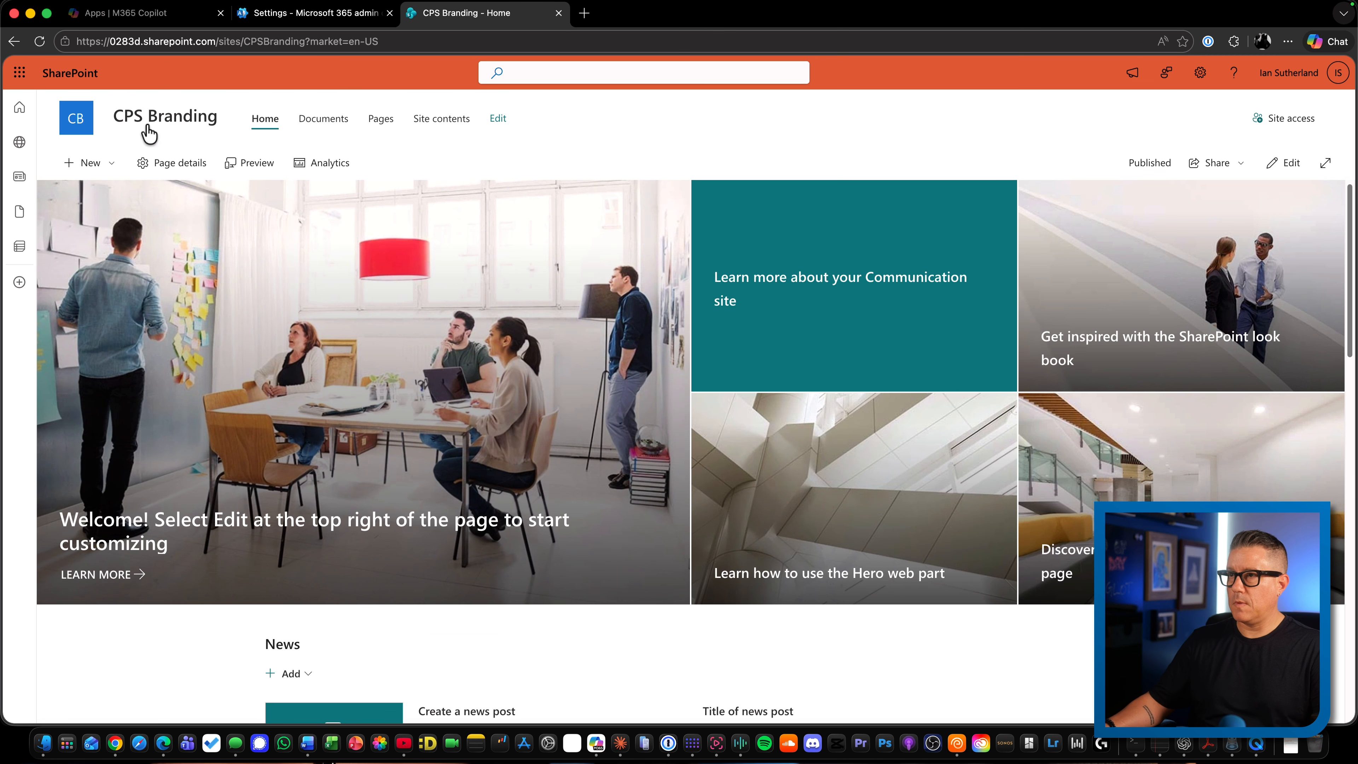
Create a blank document library named "Document Templates" that is not shown in the site navigation
{"action": "left_click", "coordinate": [112, 167]}
{"action": "left_click", "coordinate": [94, 243]}
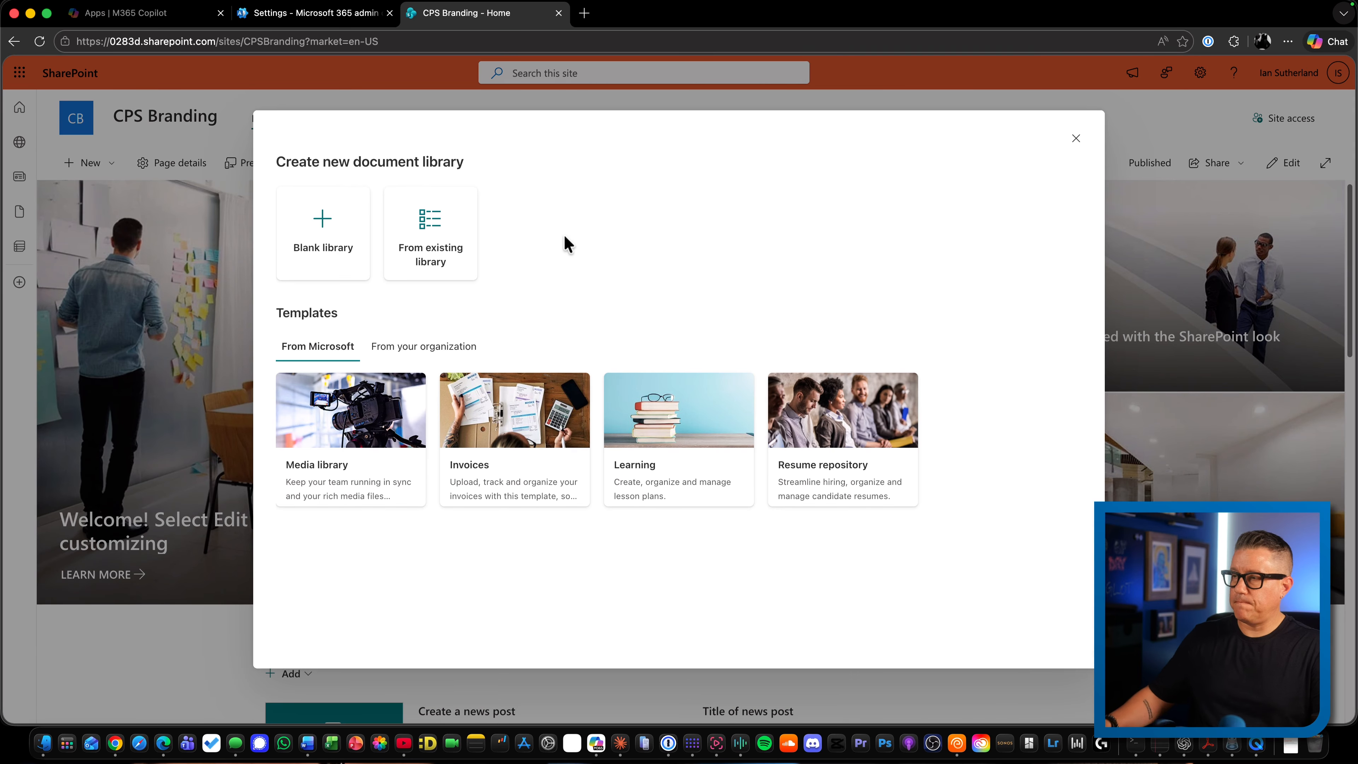
{"action": "left_click", "coordinate": [331, 251]}
{"action": "type", "text": "Document "}
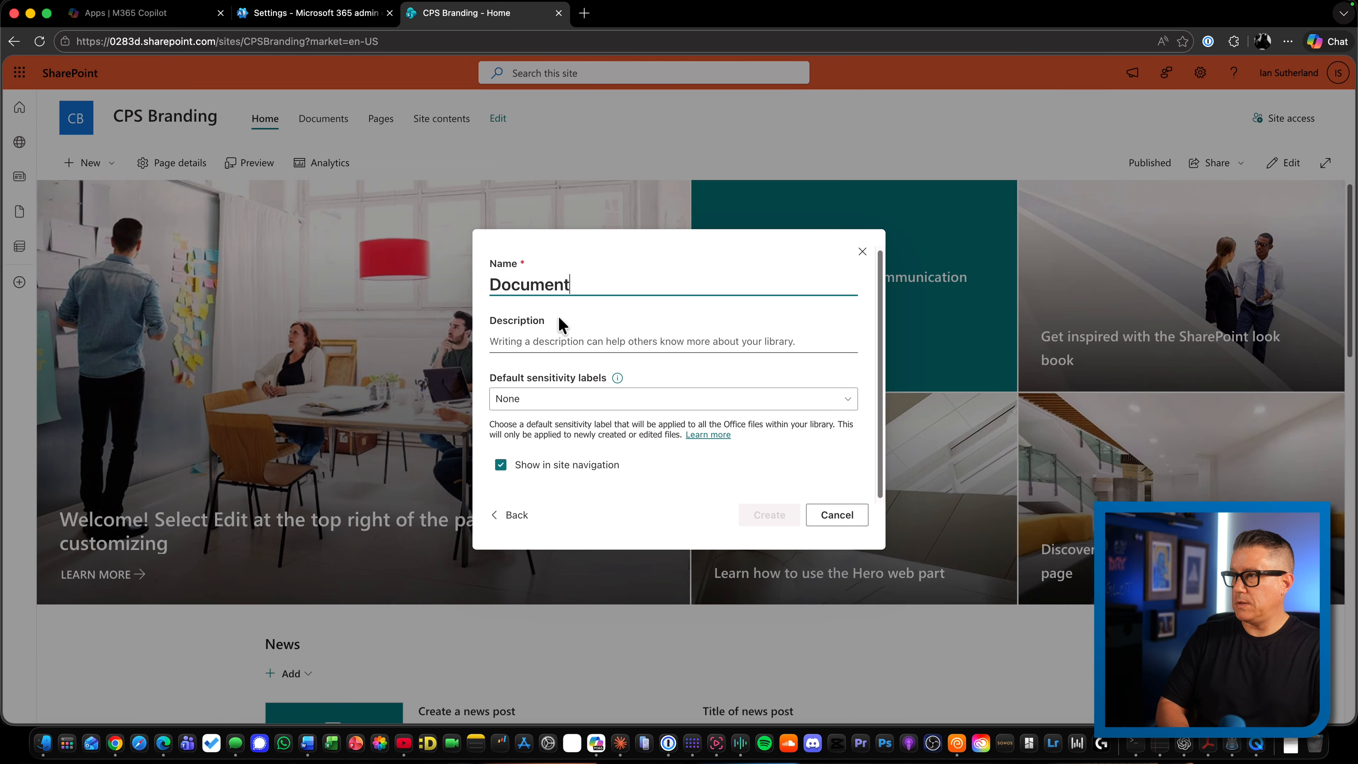
{"action": "type", "text": "Templates"}
{"action": "left_click", "coordinate": [500, 464]}
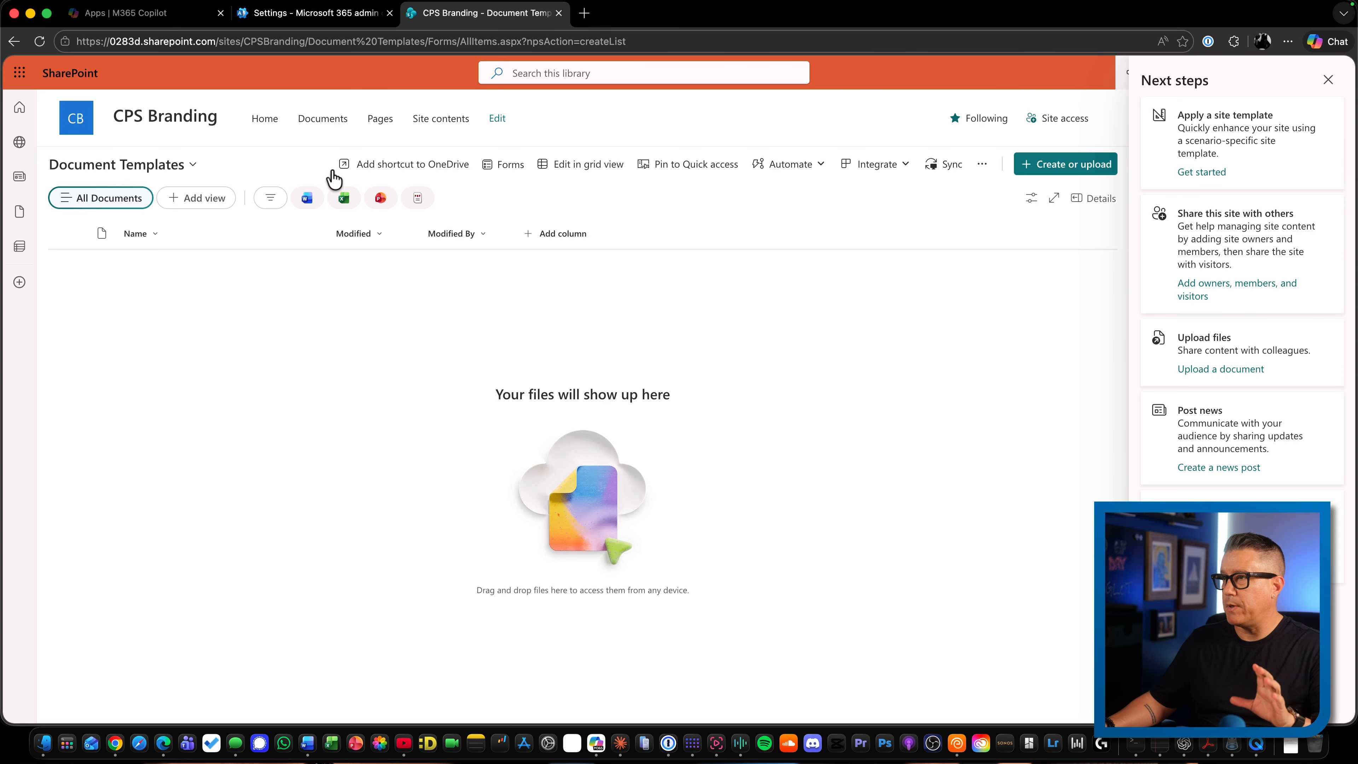
In the site's advanced permissions, set the CPS Branding Members group's permission level to Read and return to the library
{"action": "left_click", "coordinate": [1200, 74]}
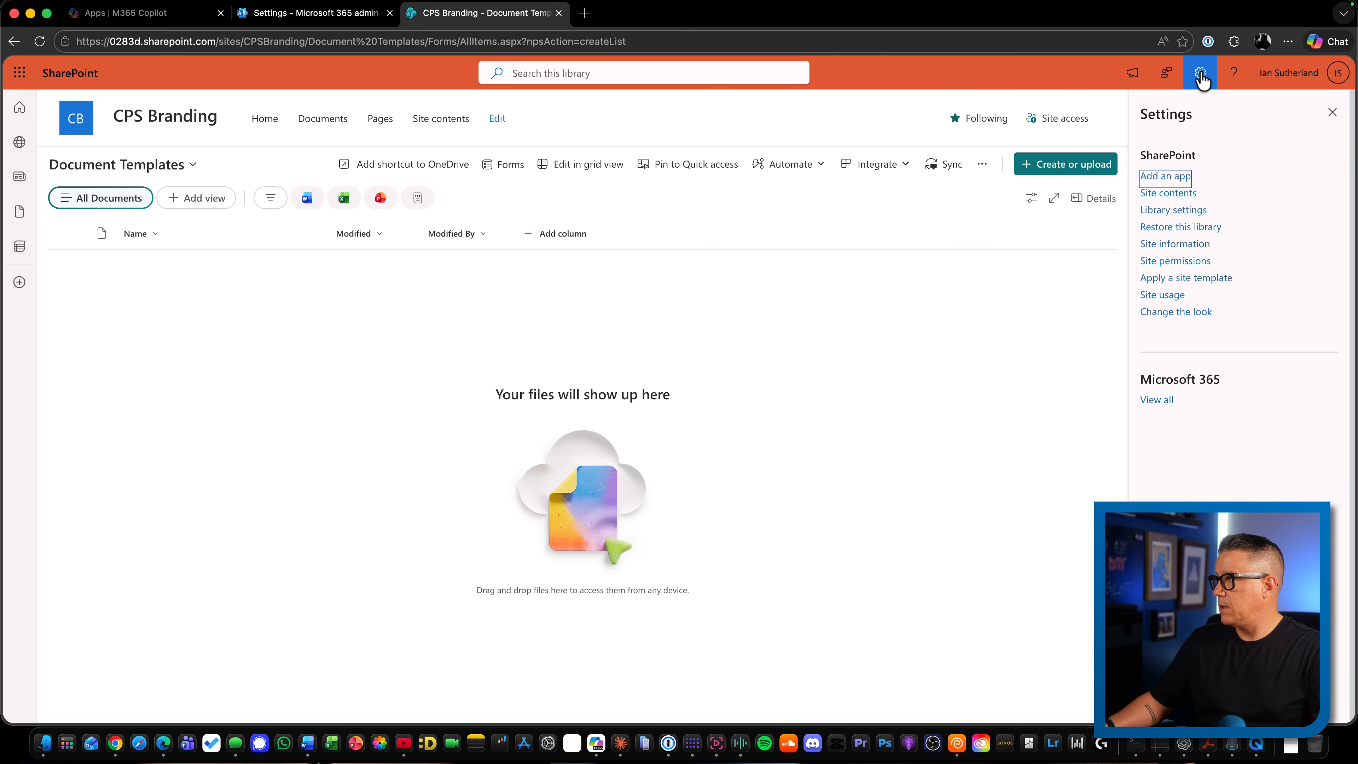
{"action": "left_click", "coordinate": [1174, 261]}
{"action": "left_click", "coordinate": [1161, 397]}
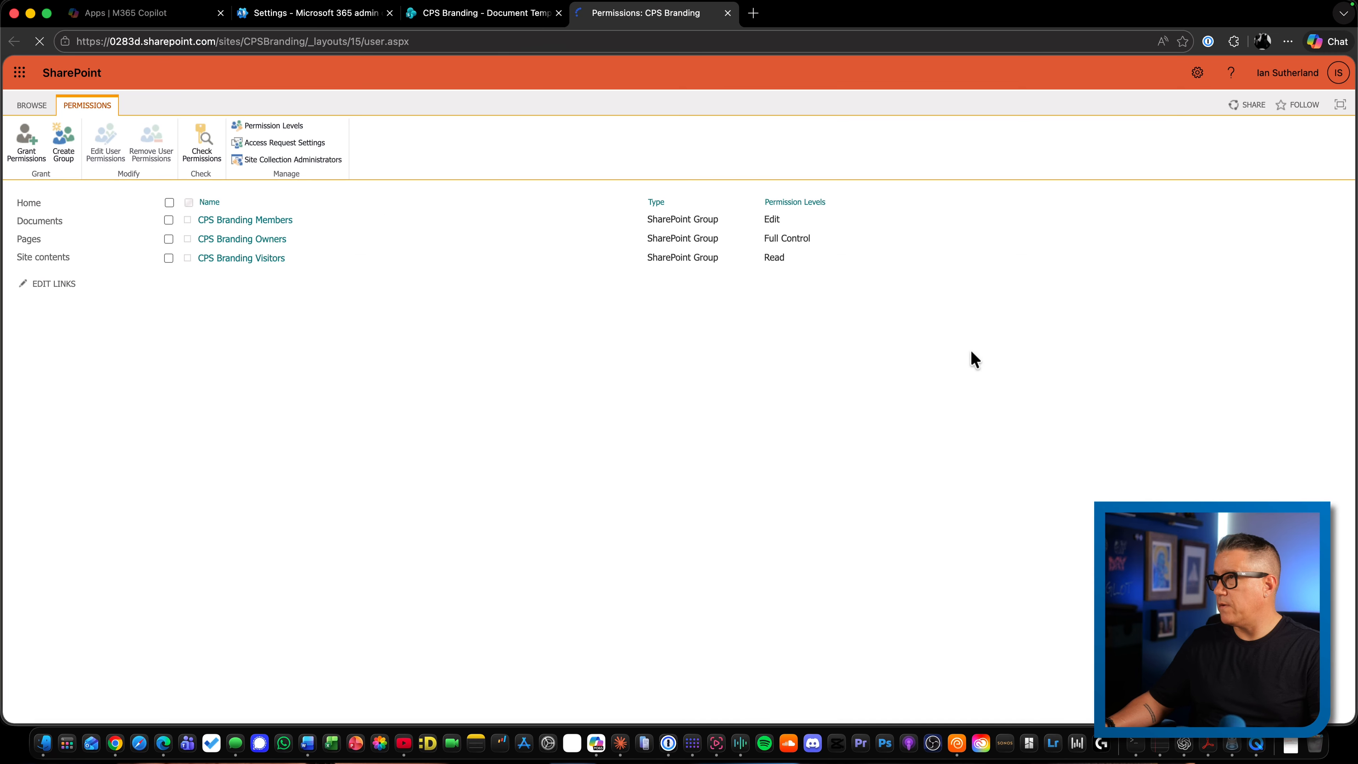
{"action": "left_click", "coordinate": [169, 221]}
{"action": "left_click", "coordinate": [111, 148]}
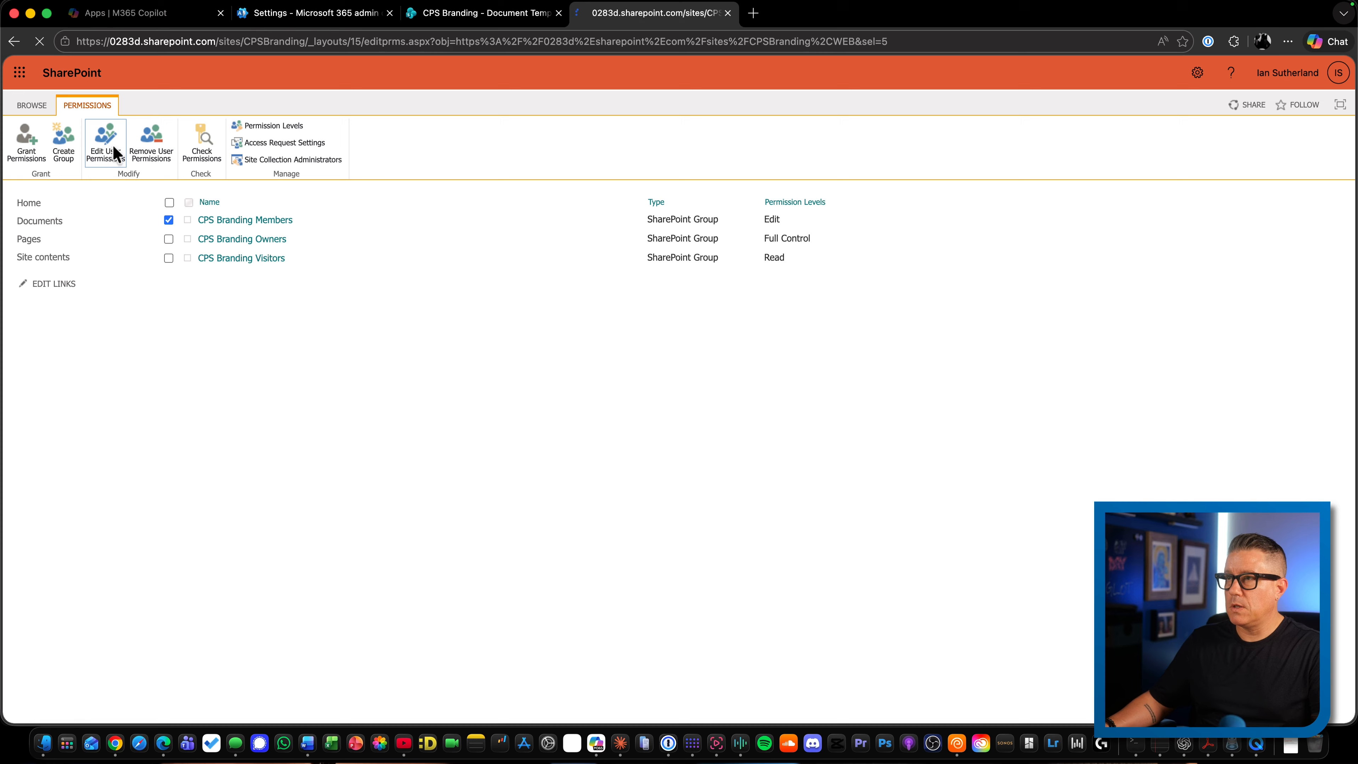
{"action": "left_click", "coordinate": [593, 311]}
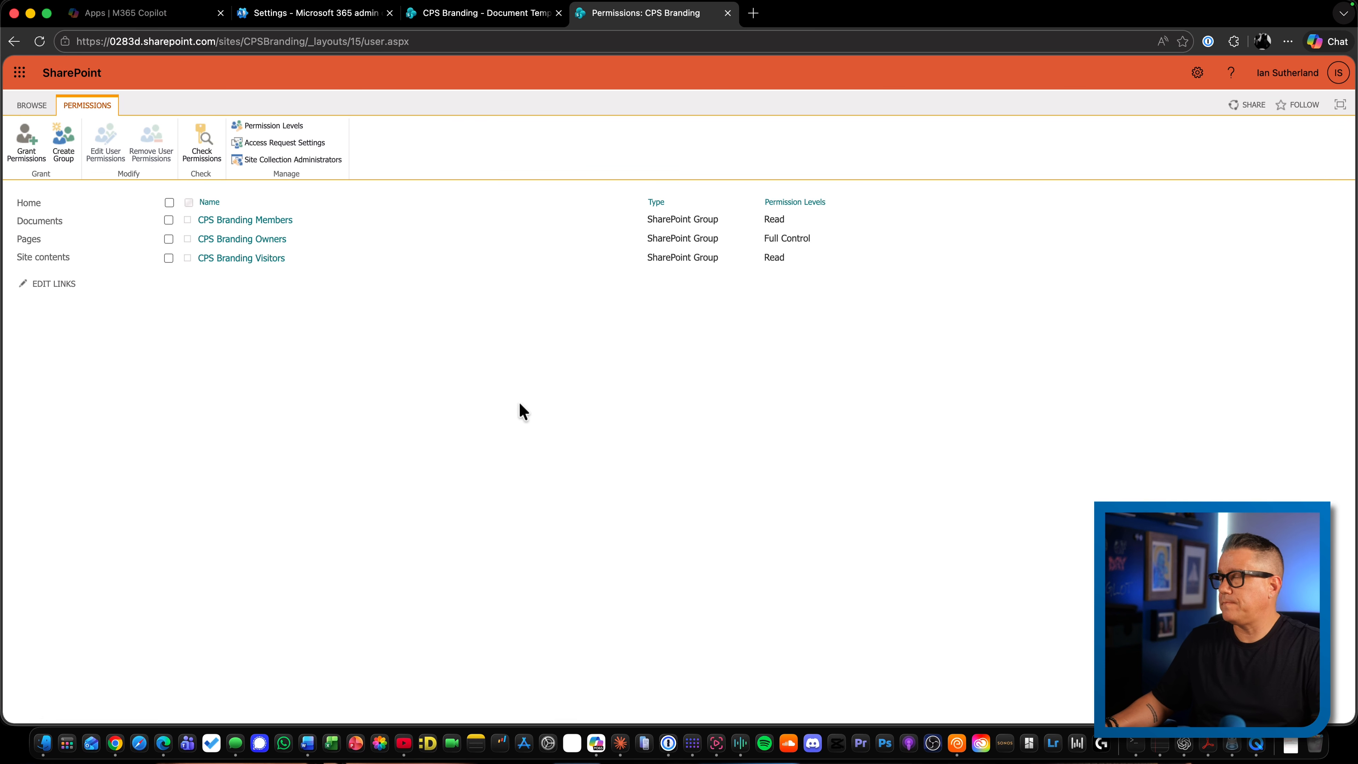
{"action": "right_click", "coordinate": [15, 41]}
{"action": "left_click", "coordinate": [50, 70]}
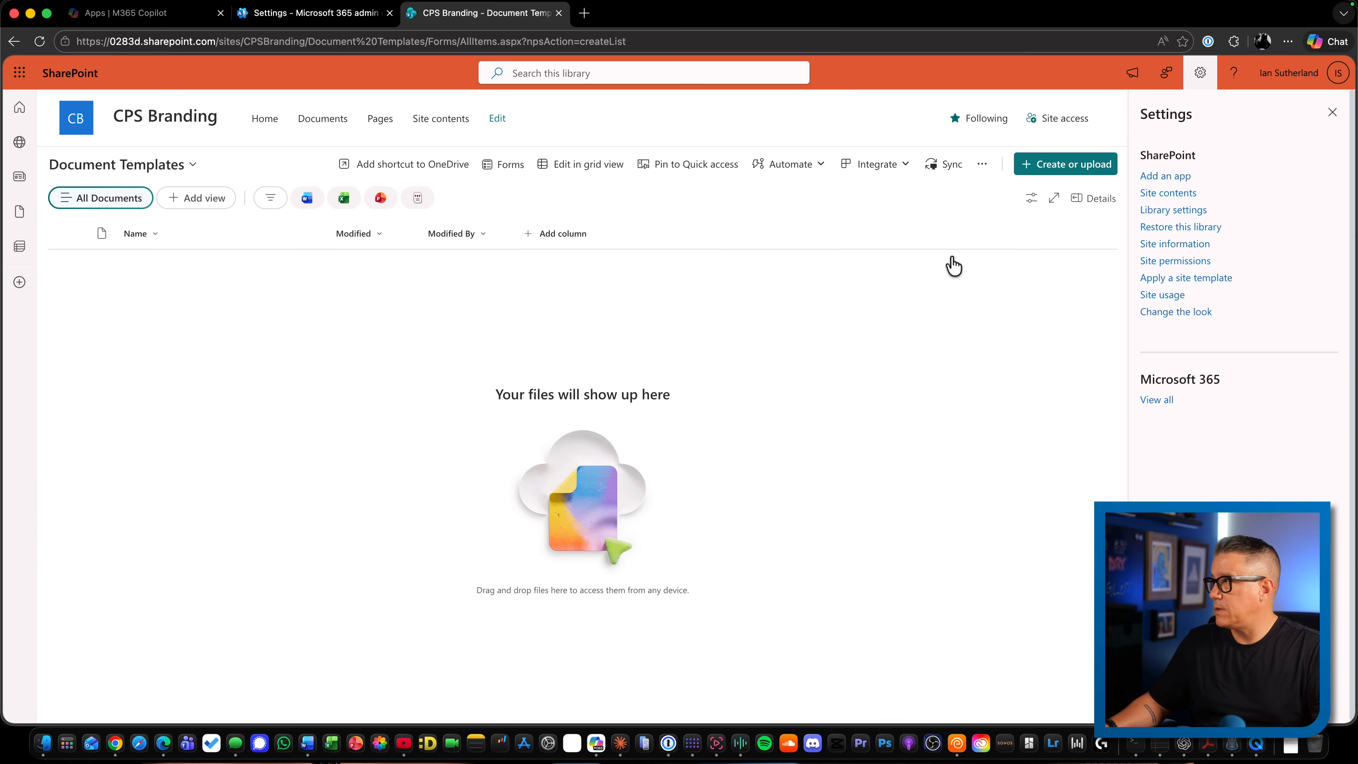
Examine the versioning settings and the permissions of the Document Templates library, then return to its file list
{"action": "left_click", "coordinate": [1179, 210]}
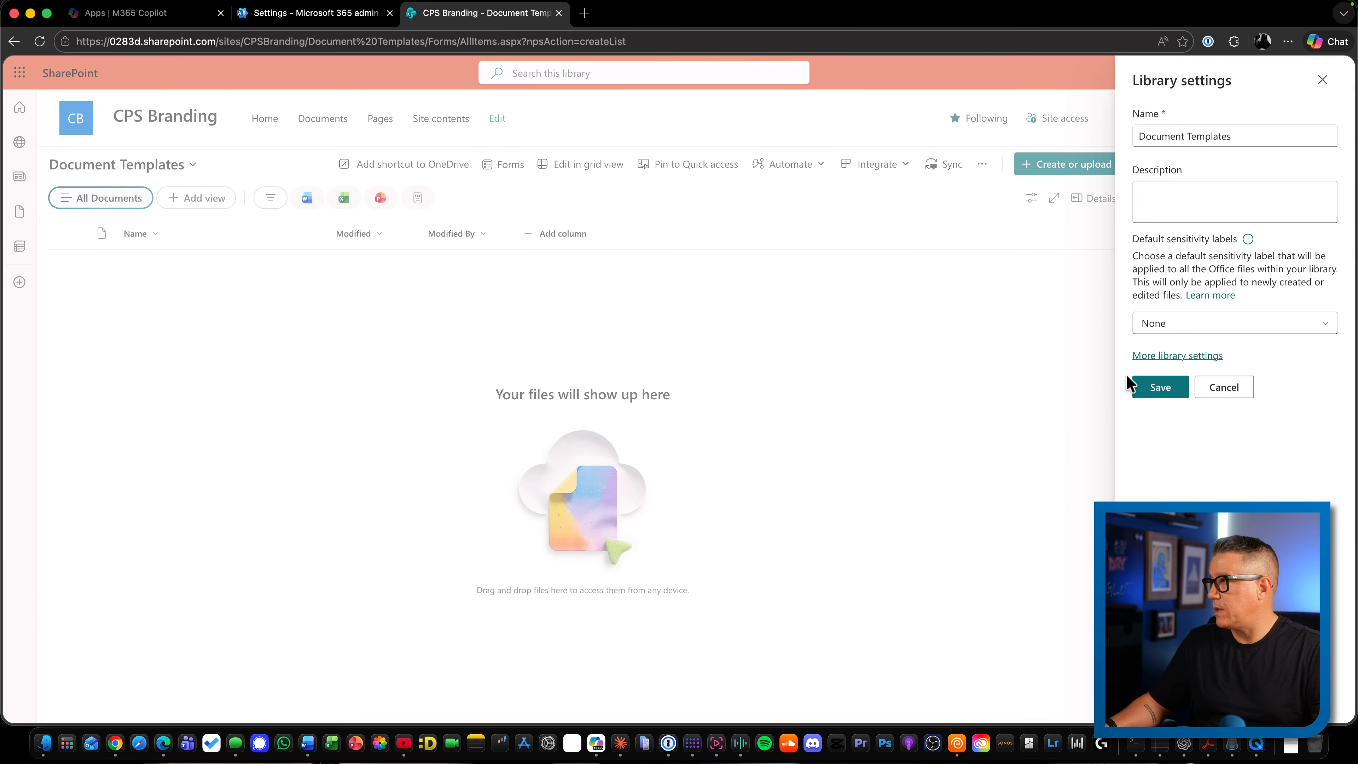
{"action": "left_click", "coordinate": [1176, 357]}
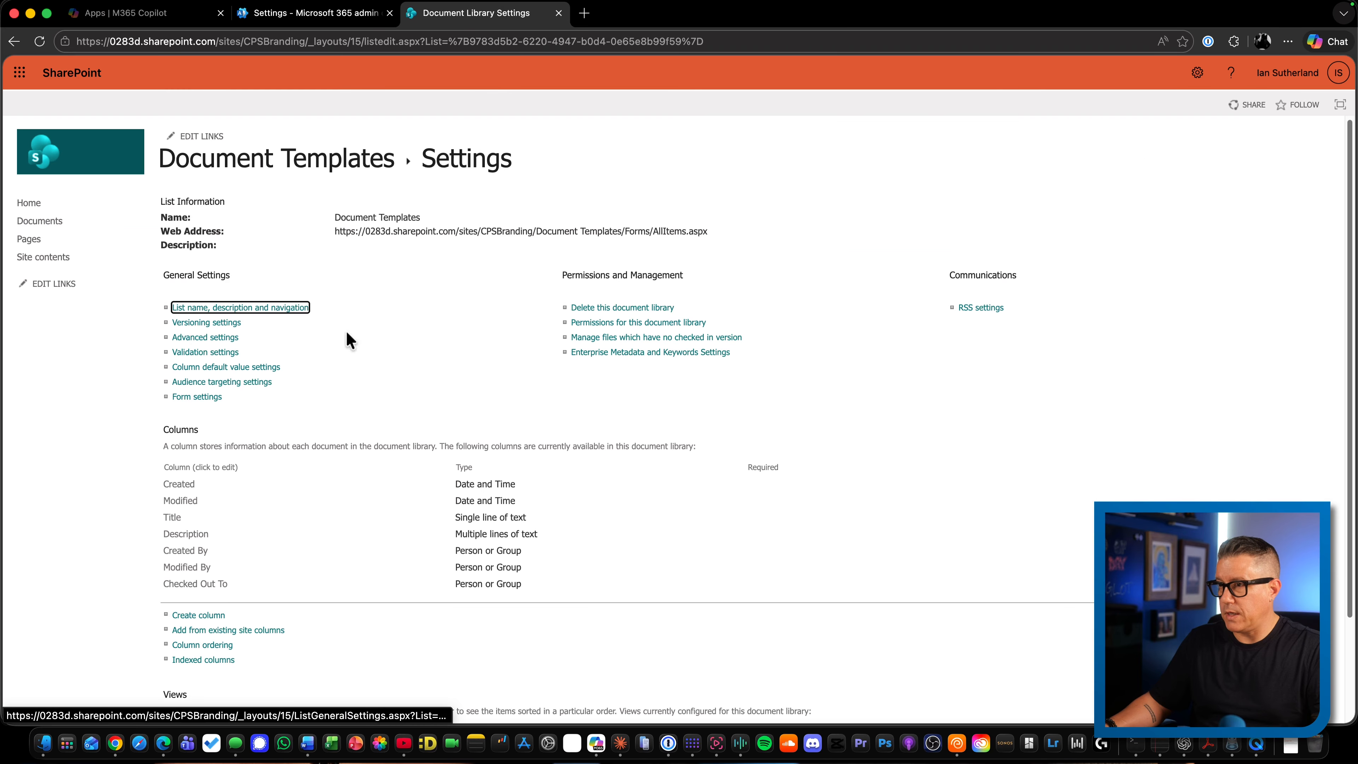
{"action": "left_click", "coordinate": [221, 324]}
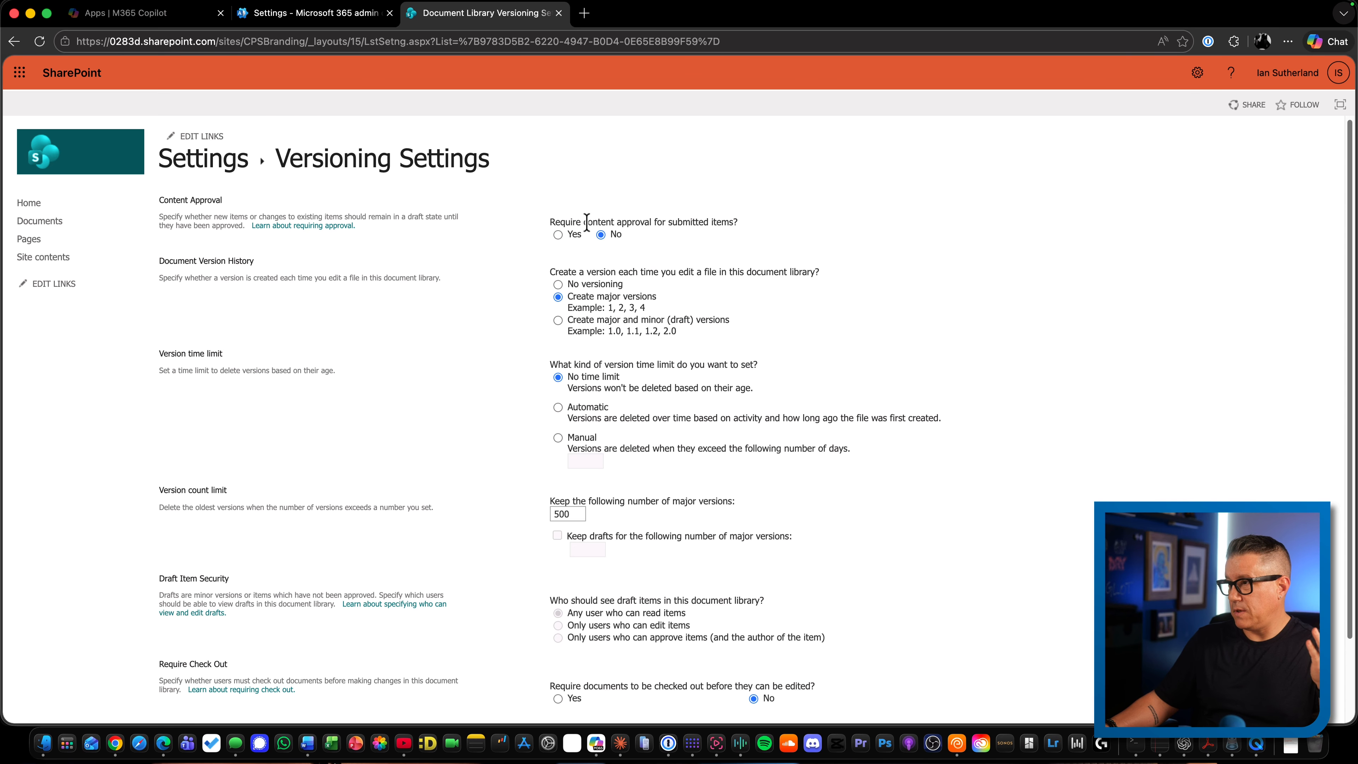
{"action": "left_click", "coordinate": [13, 41]}
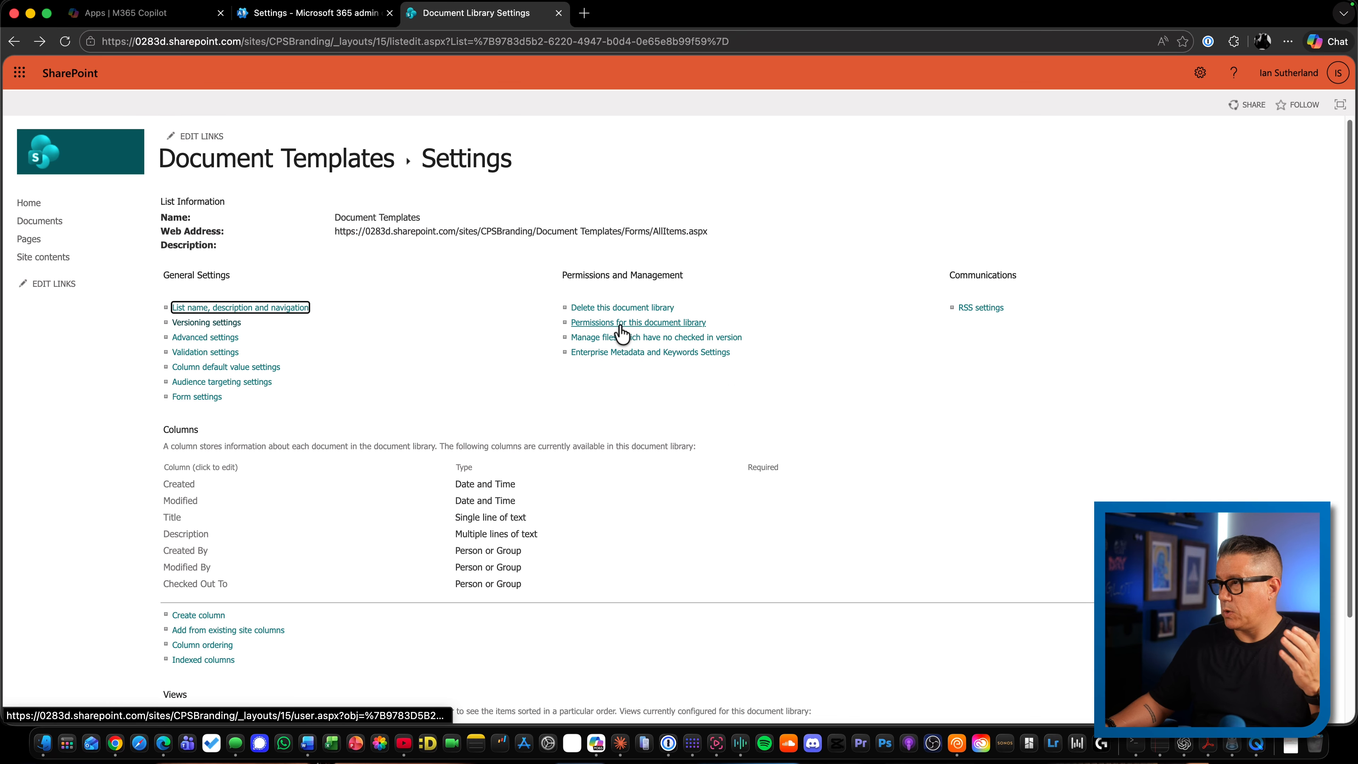
{"action": "left_click", "coordinate": [621, 324]}
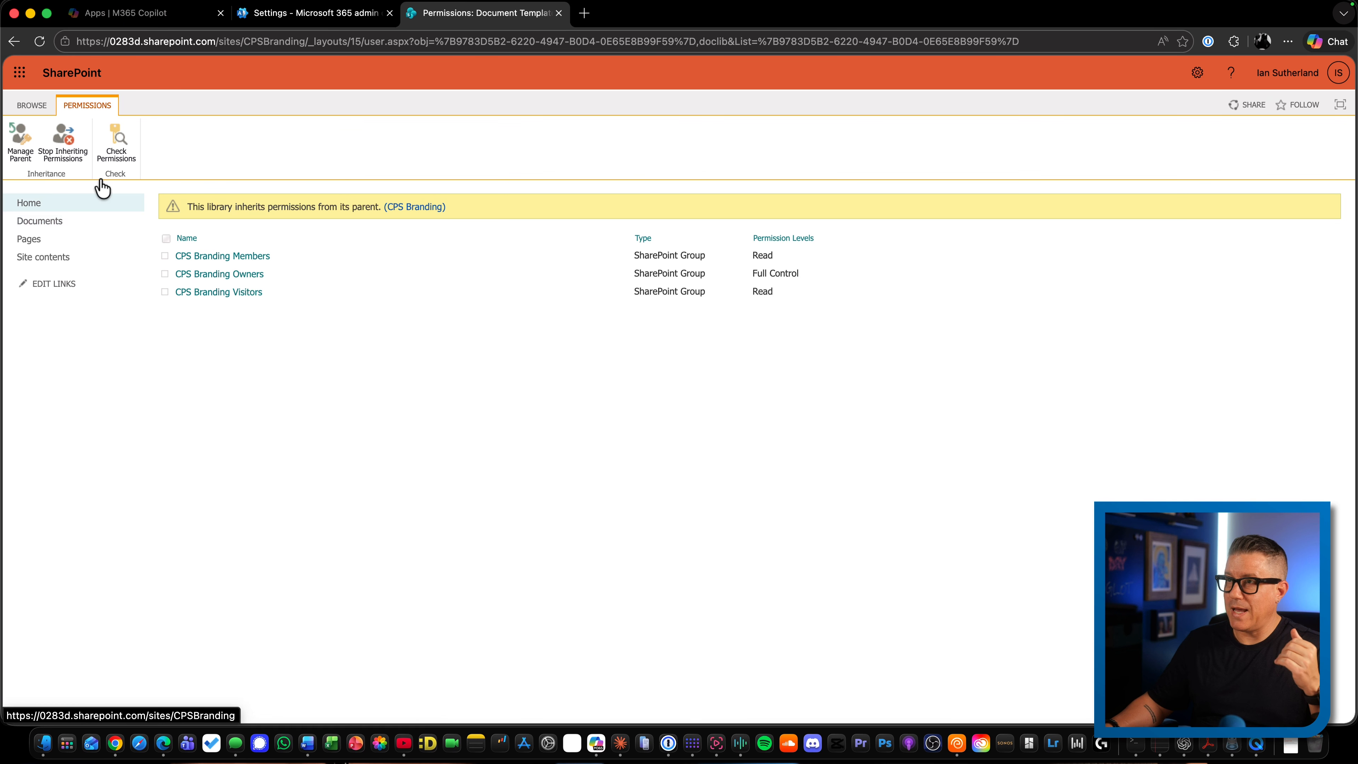
{"action": "left_click", "coordinate": [14, 41]}
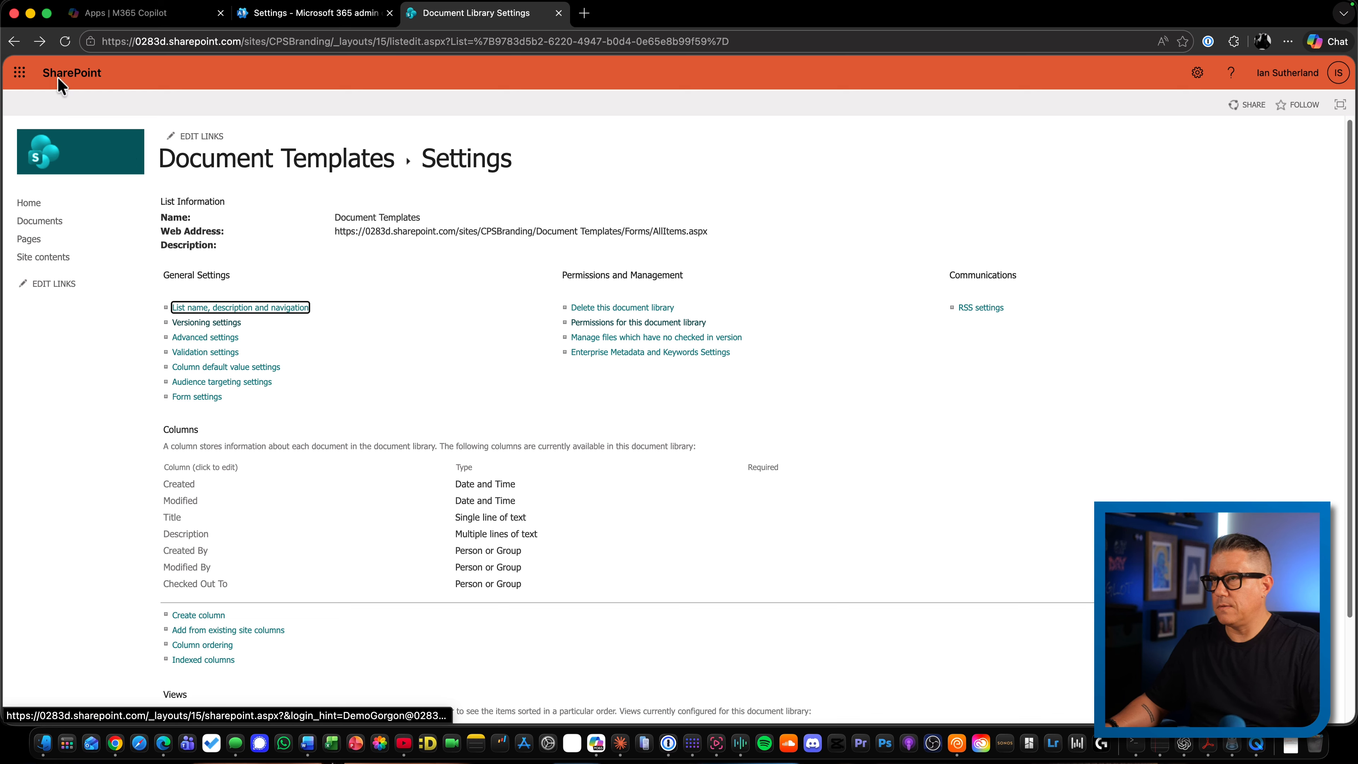
{"action": "left_click", "coordinate": [14, 41]}
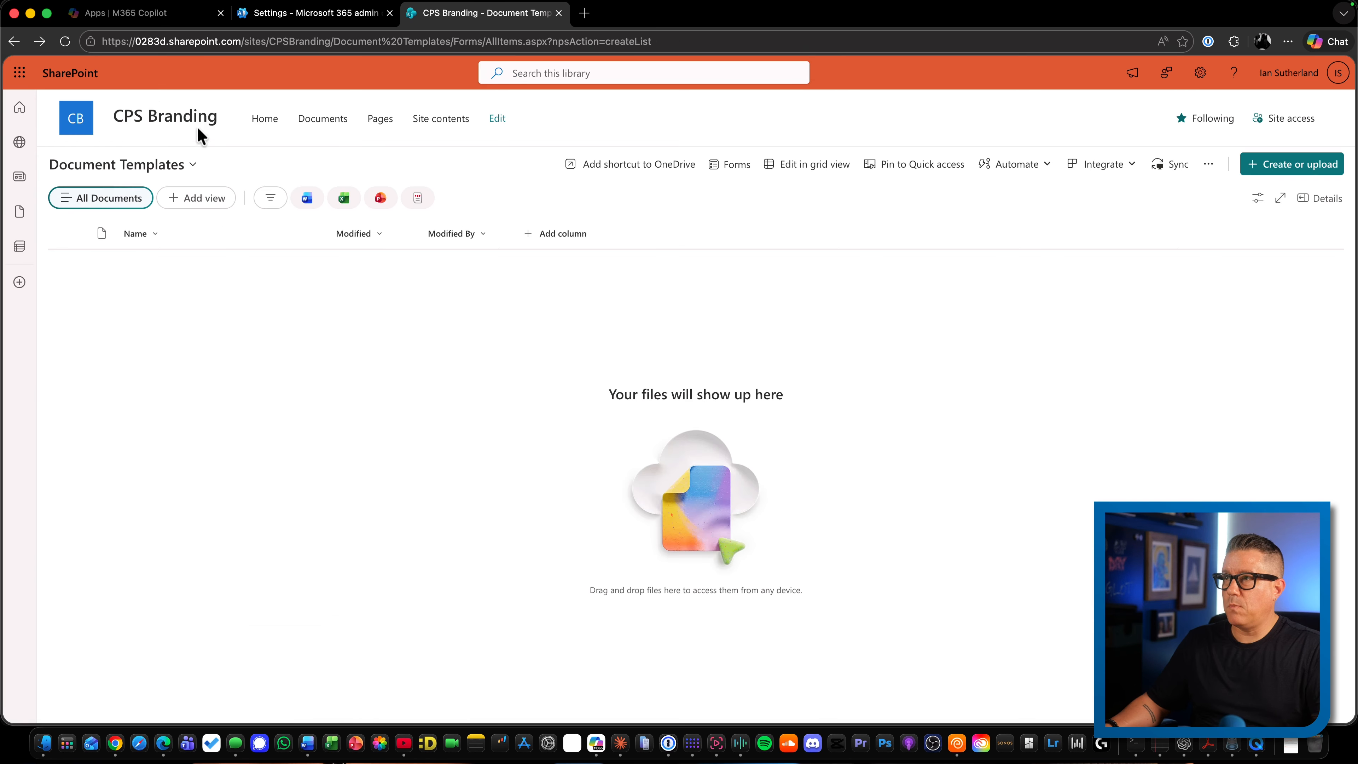
From the site home page, create a blank document library named "Assets" that is not shown in the site navigation
{"action": "left_click", "coordinate": [262, 122]}
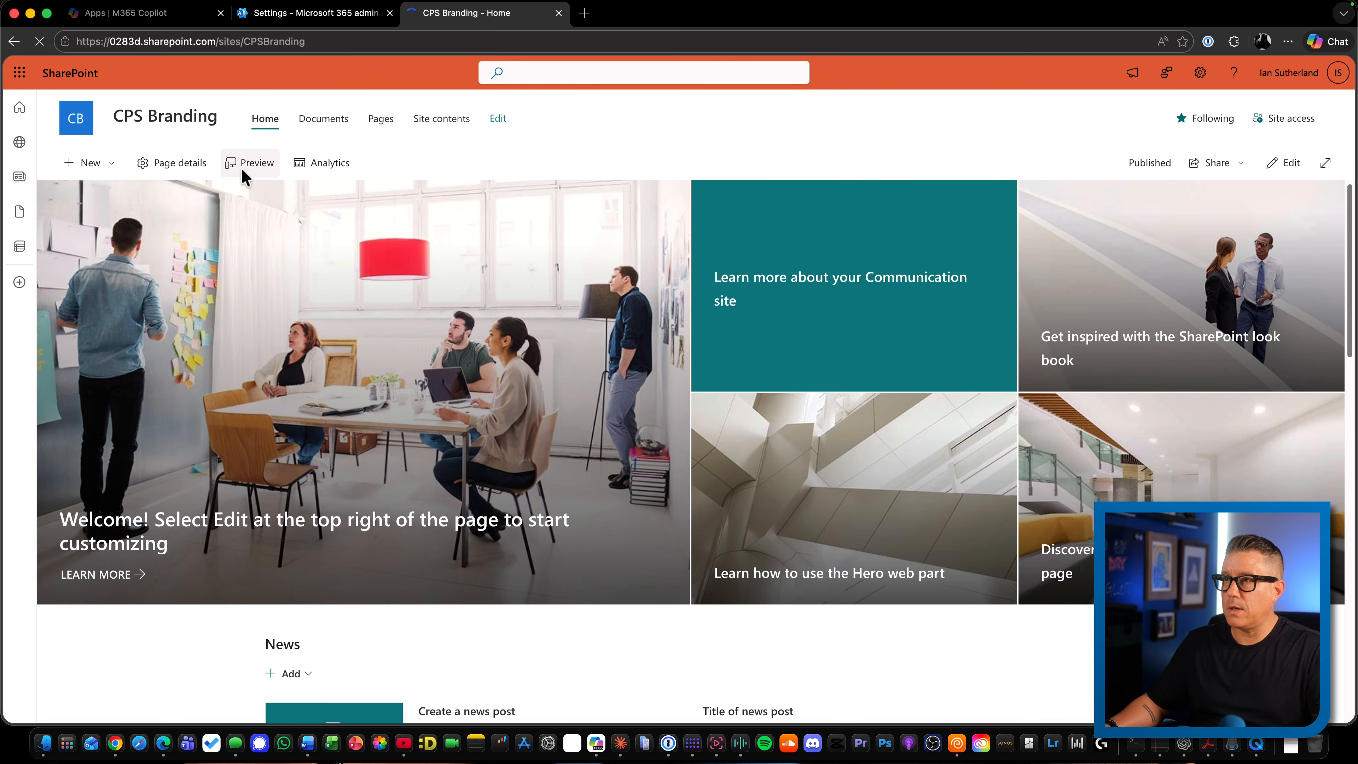
{"action": "left_click", "coordinate": [103, 164]}
{"action": "left_click", "coordinate": [101, 245]}
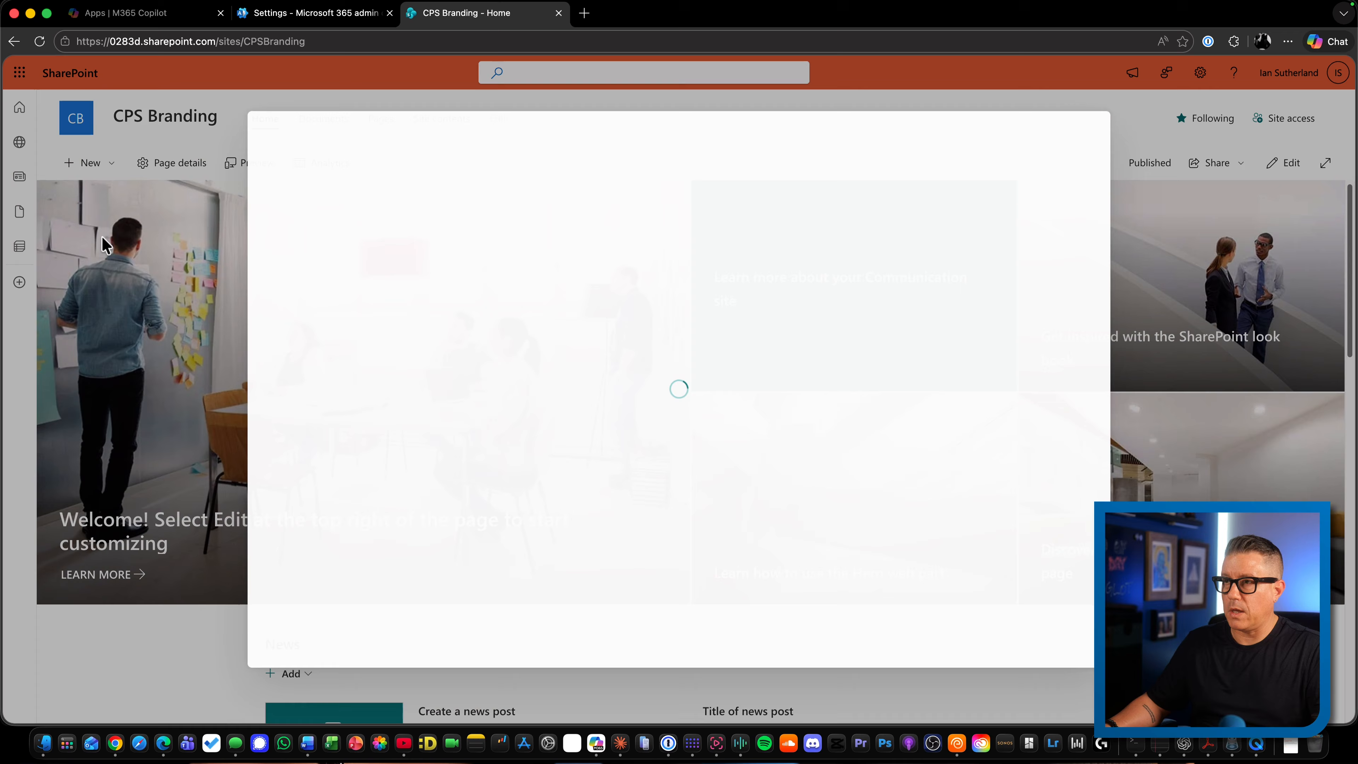
{"action": "left_click", "coordinate": [321, 235]}
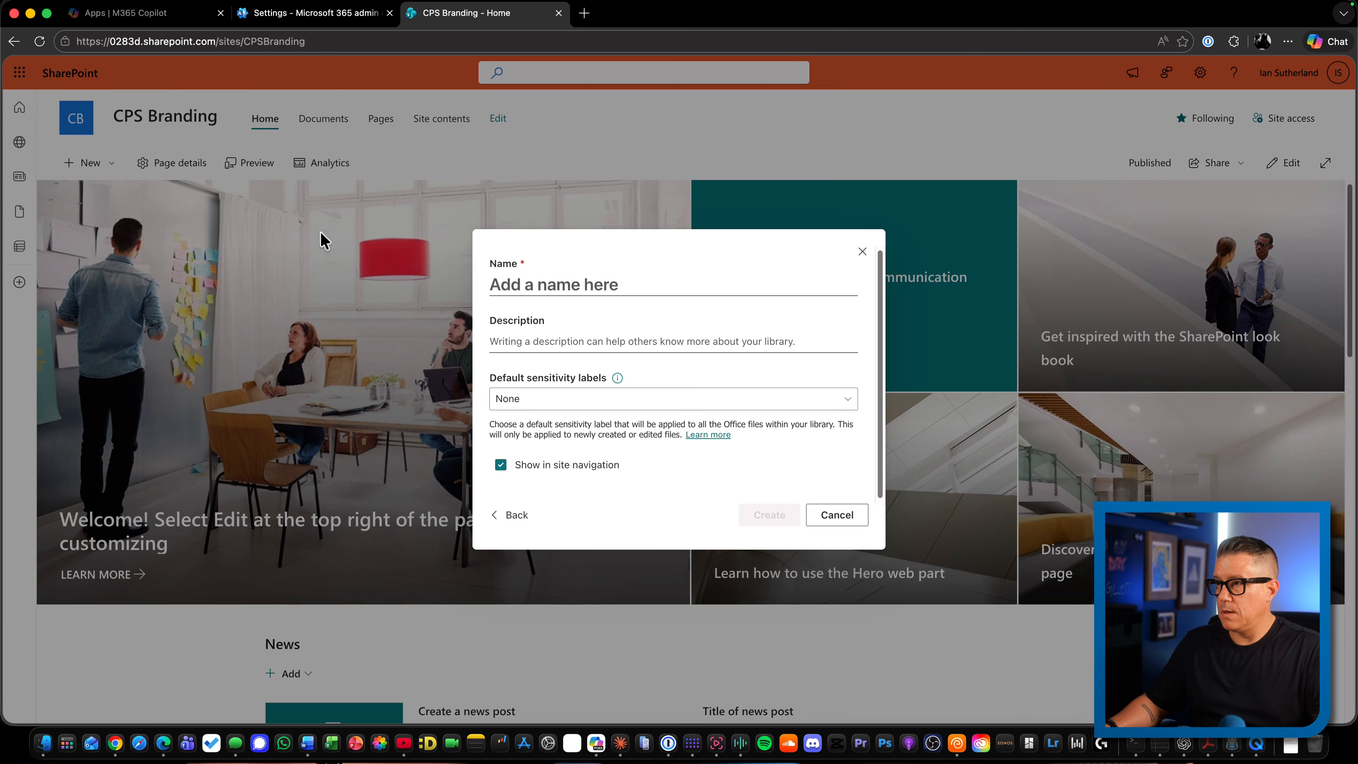
{"action": "left_click", "coordinate": [548, 284]}
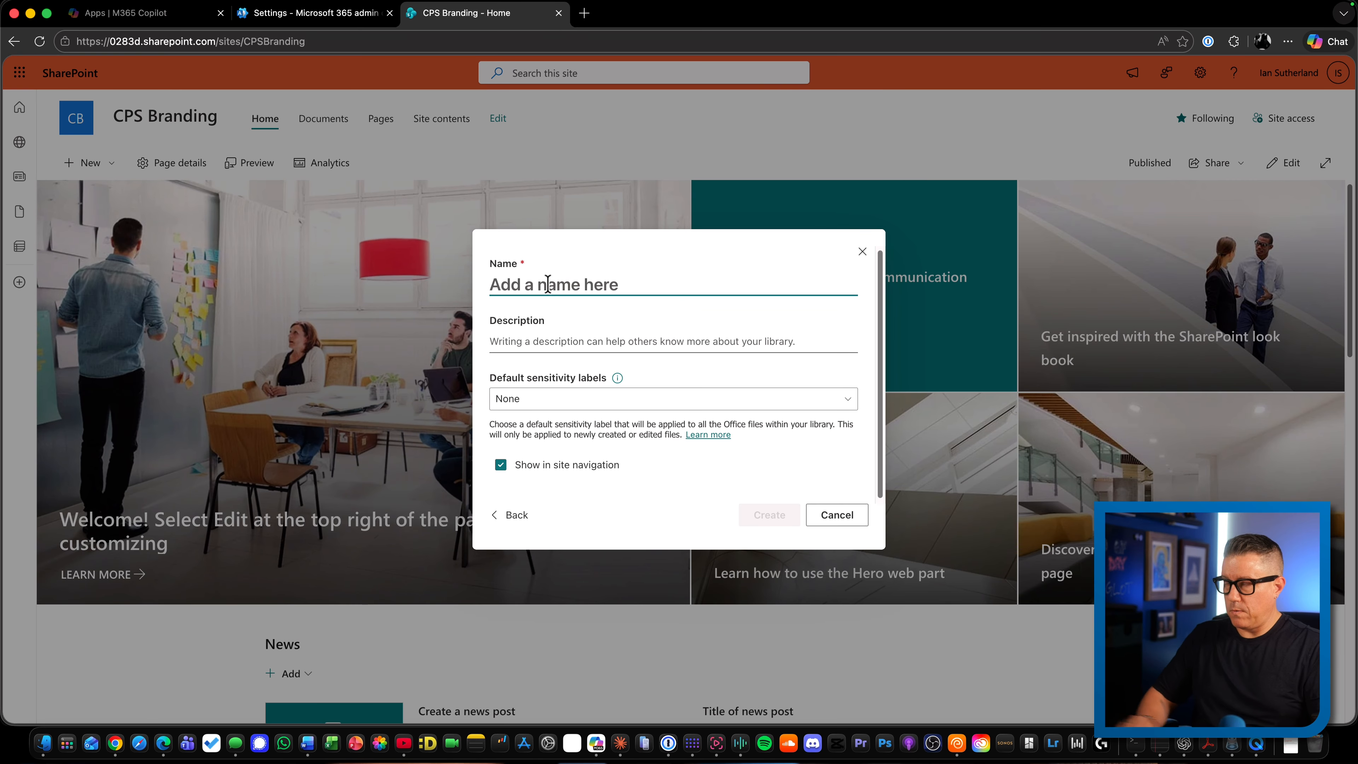
{"action": "type", "text": "Assets"}
{"action": "key", "text": "Tab"}
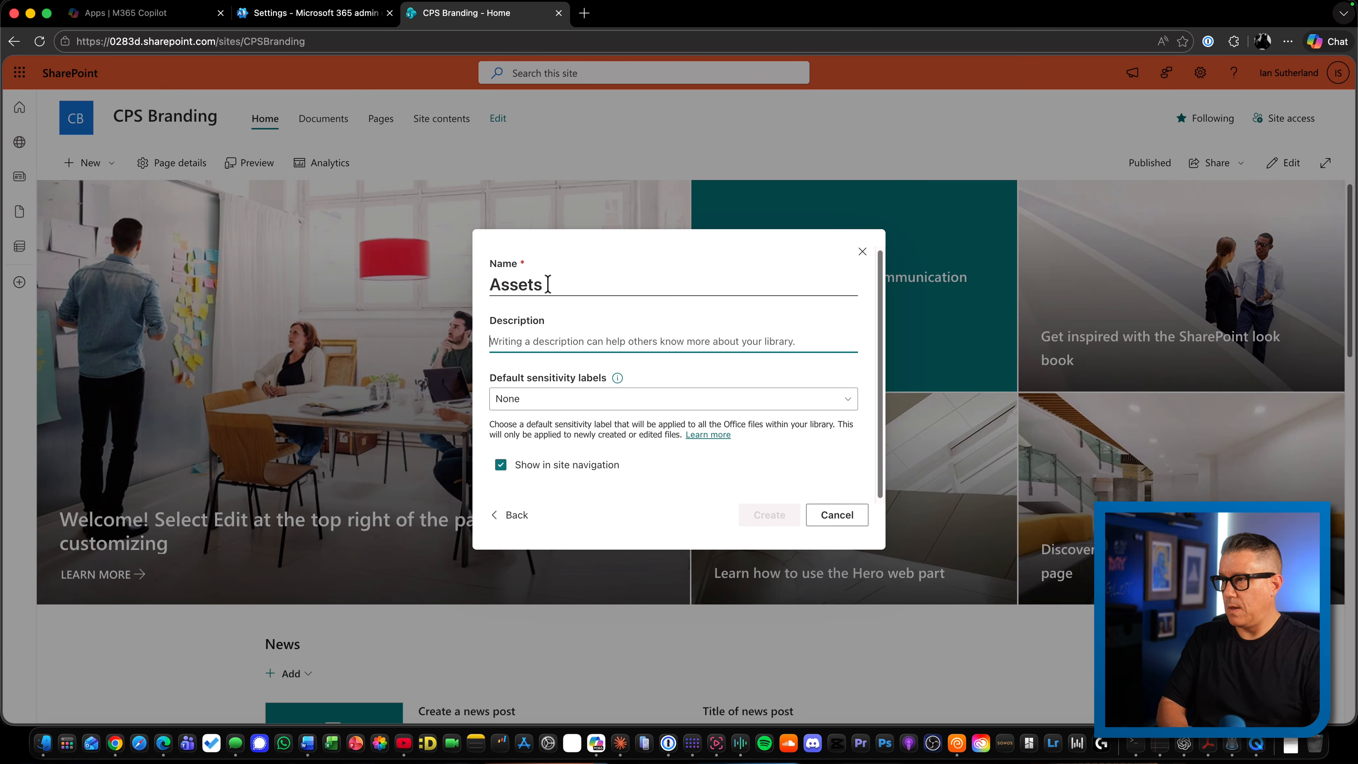
{"action": "key", "text": "Tab"}
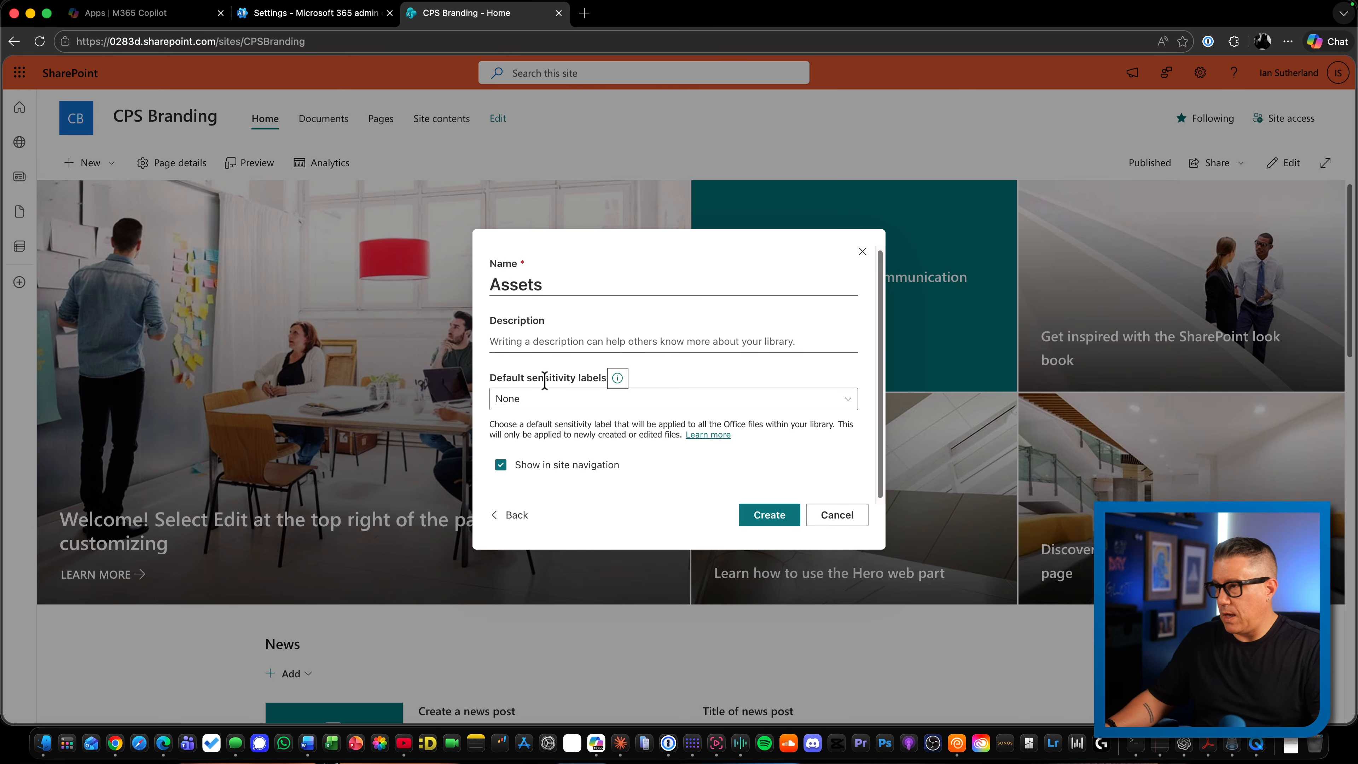
{"action": "left_click", "coordinate": [521, 465]}
{"action": "left_click", "coordinate": [765, 517]}
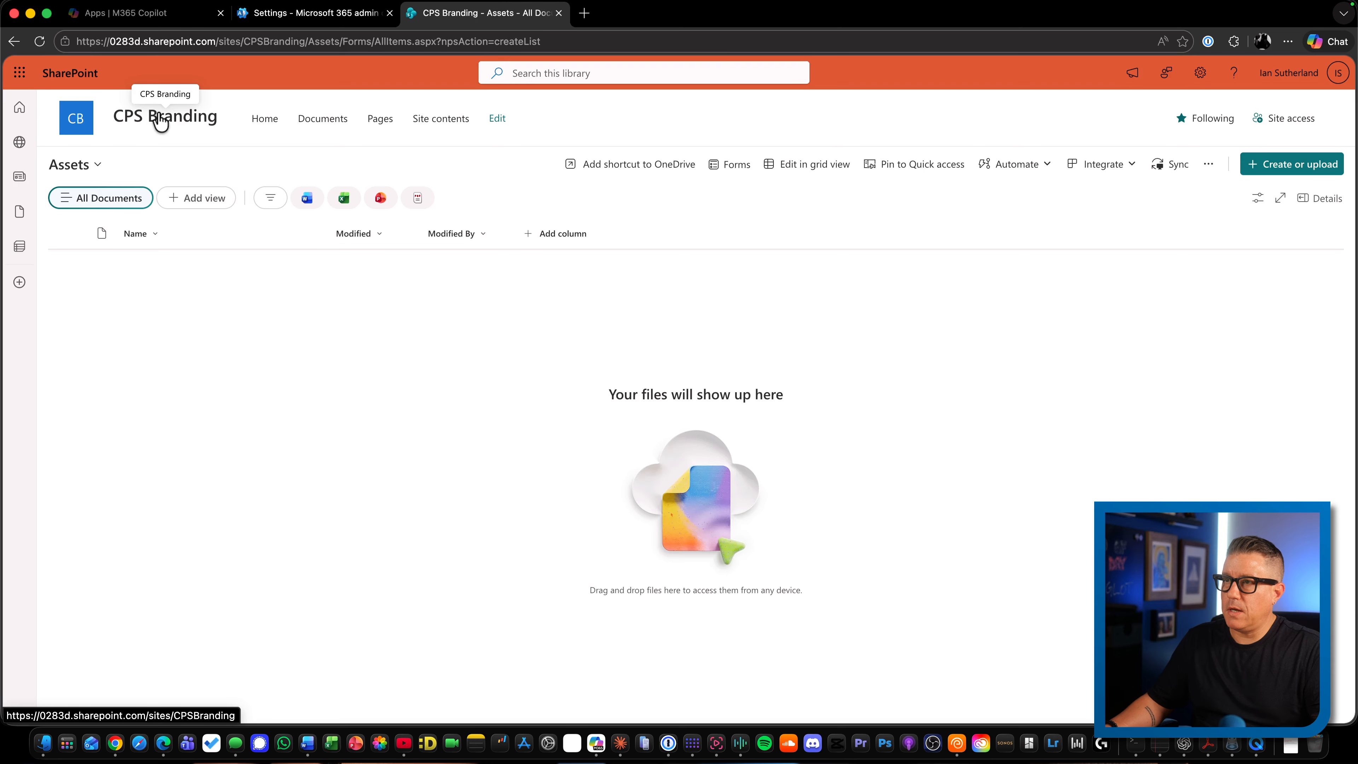
Upload the CPS_Letterhead and CPS_Presentation.potx template files to the CPS Branding site's Document Templates library
{"action": "left_click", "coordinate": [158, 120]}
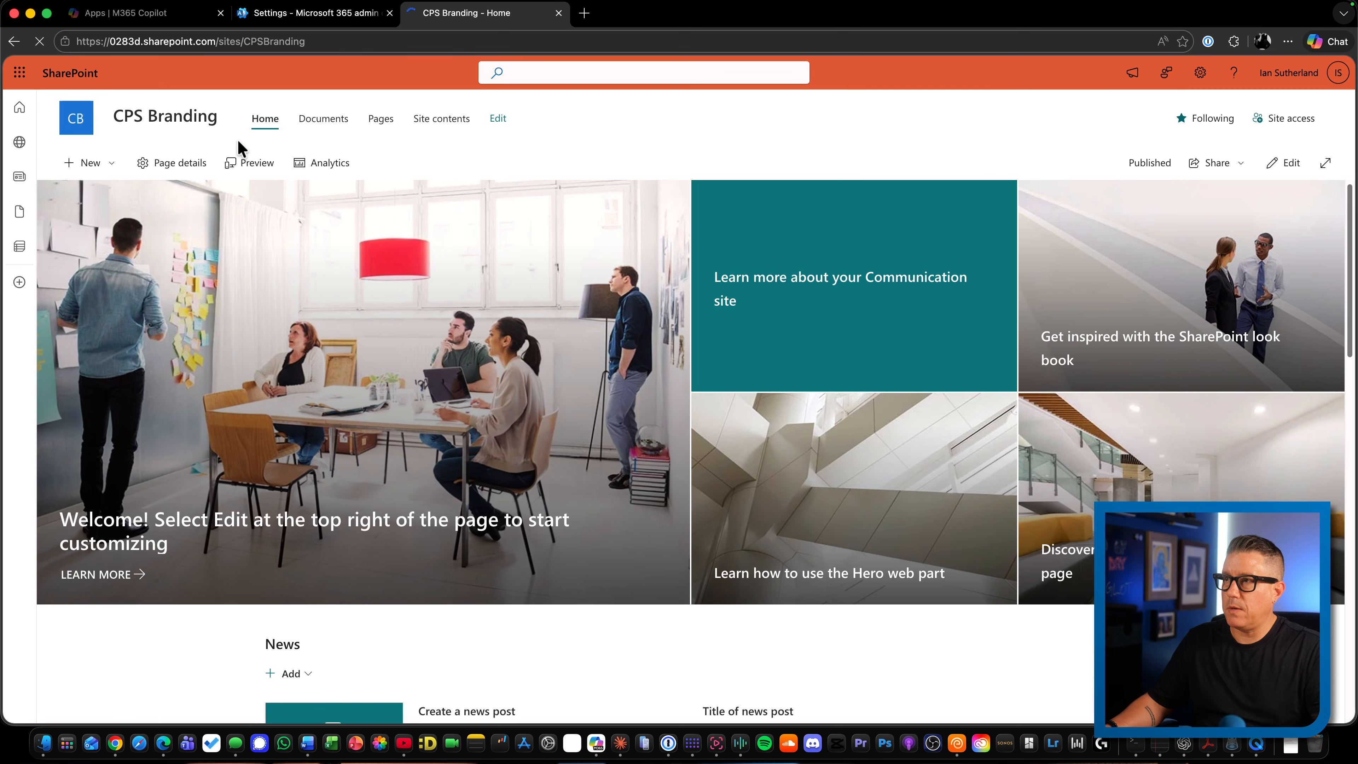
{"action": "left_click", "coordinate": [441, 119]}
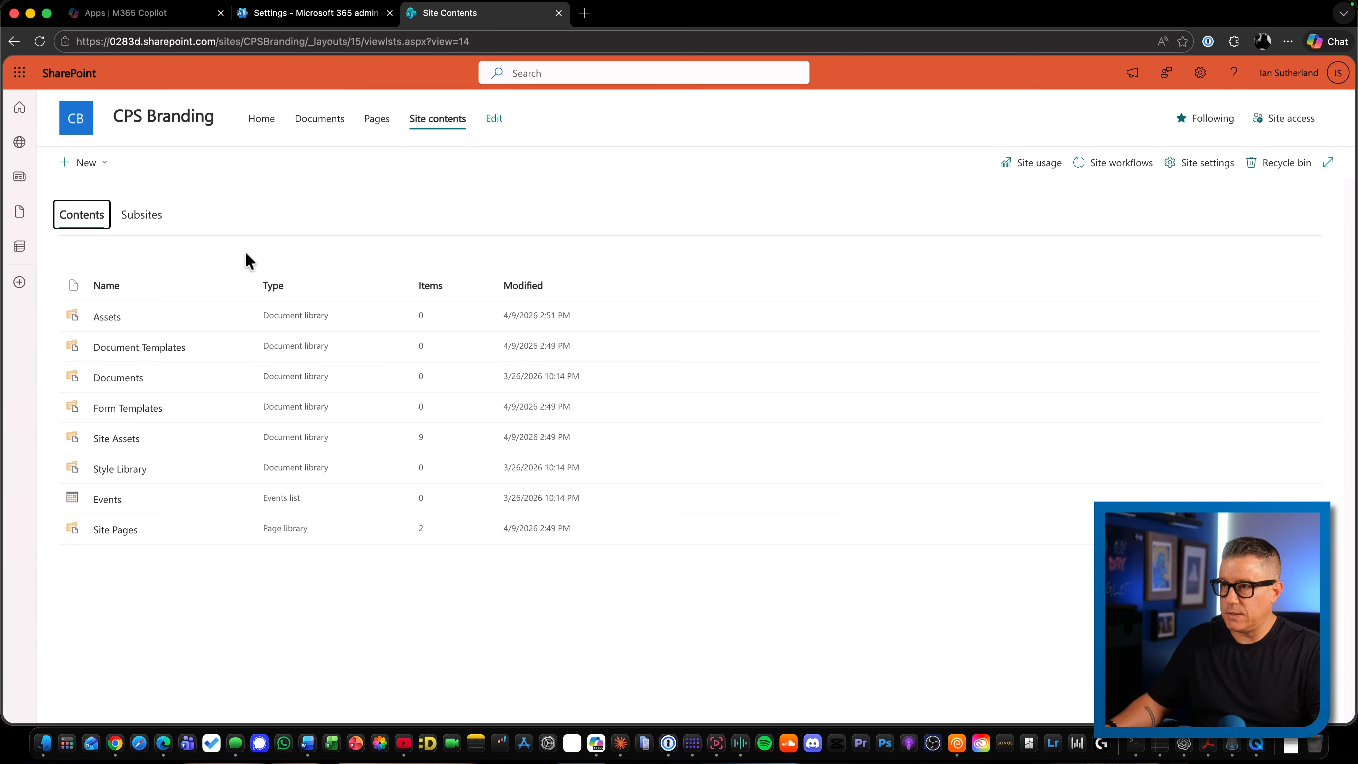
{"action": "left_click", "coordinate": [151, 351]}
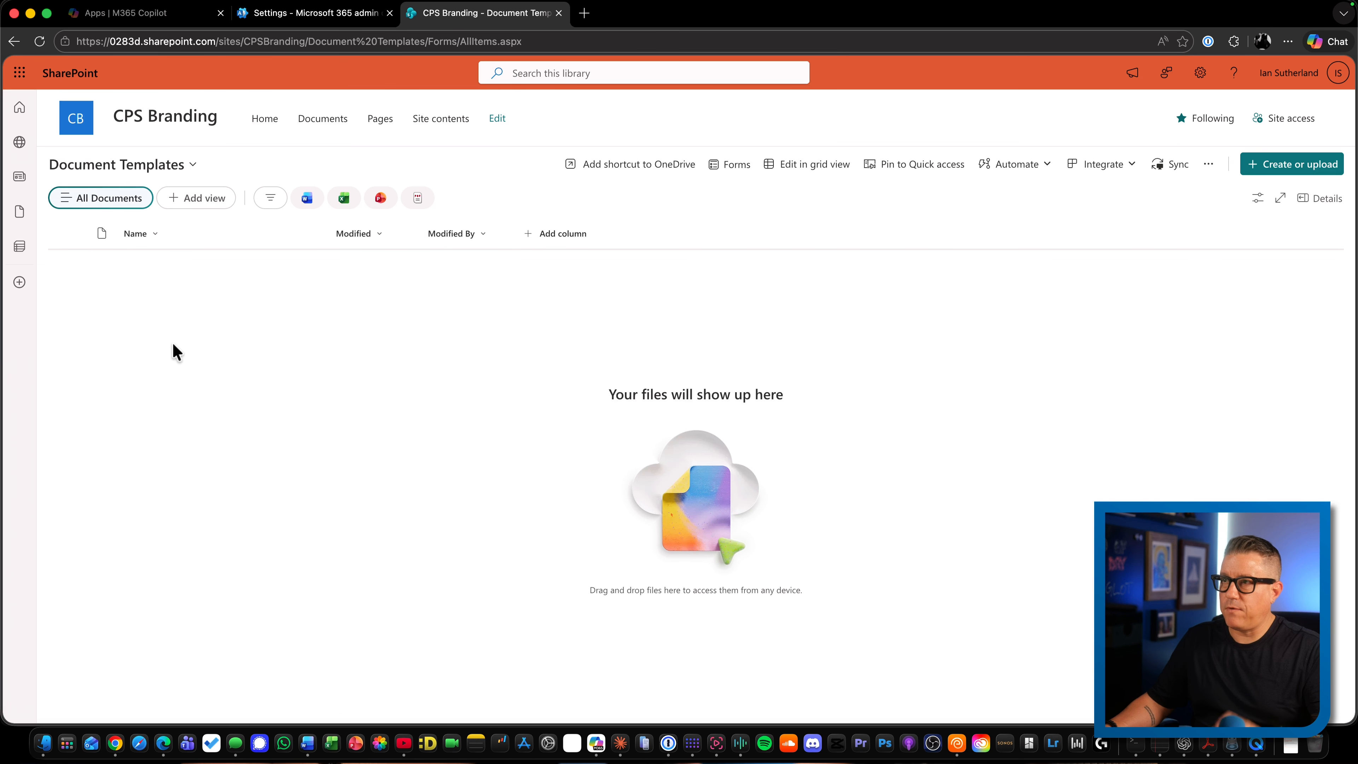
{"action": "right_click", "coordinate": [554, 364]}
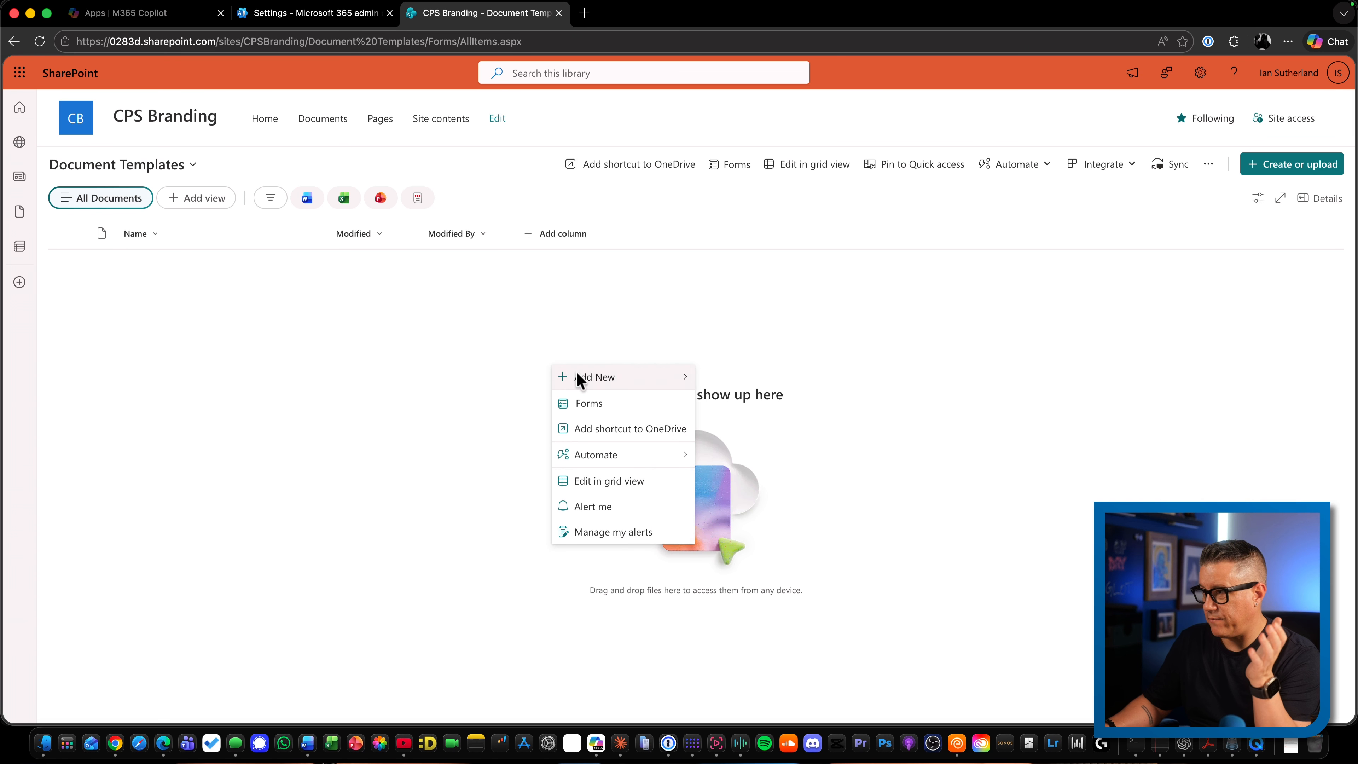
{"action": "mouse_move", "coordinate": [576, 379]}
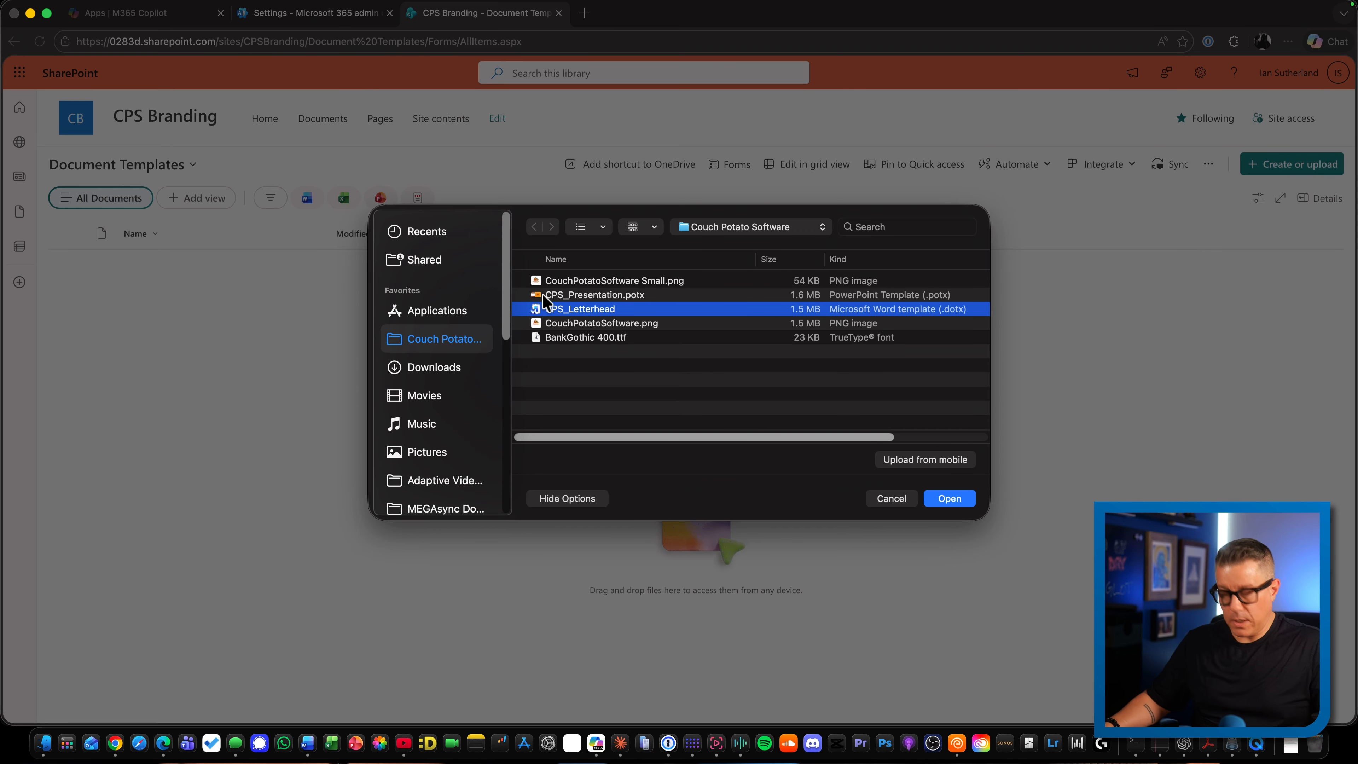
{"action": "left_click", "coordinate": [615, 296], "text": "super"}
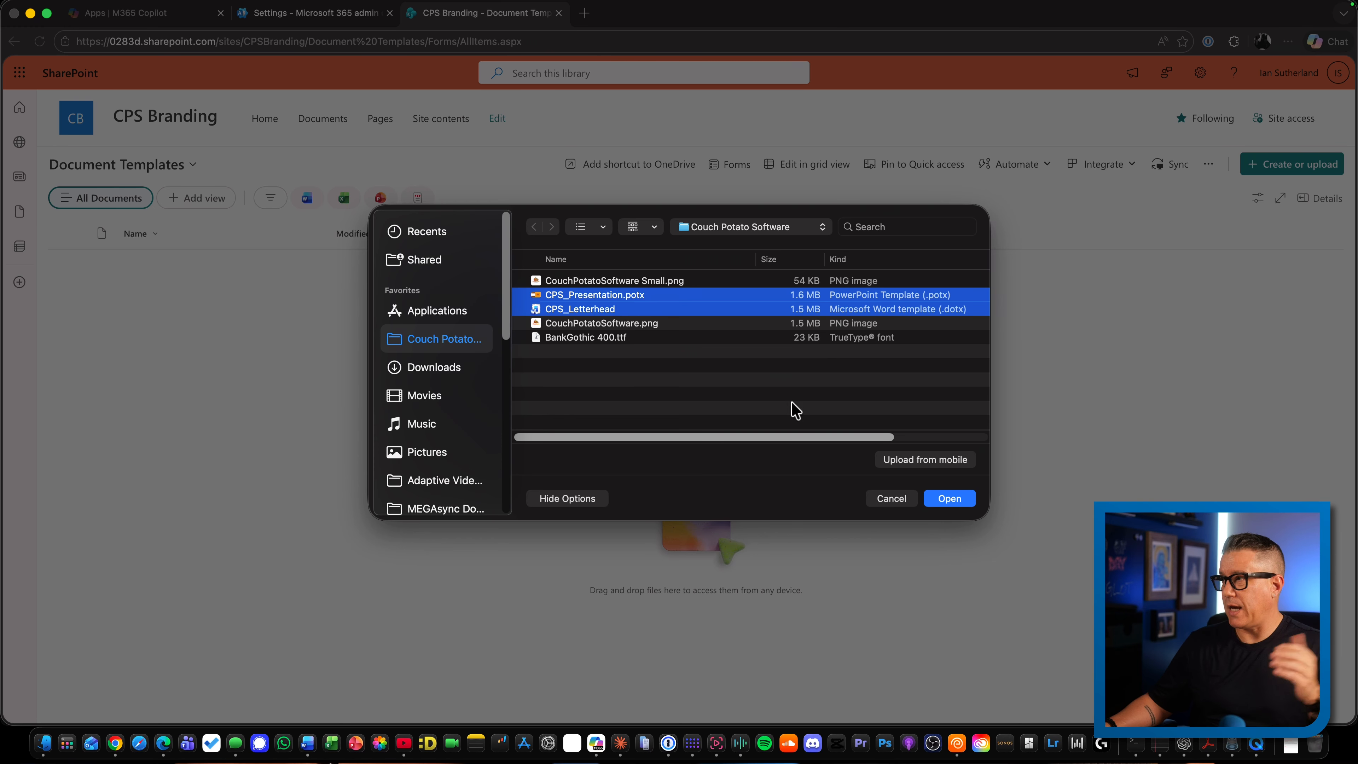
{"action": "left_click", "coordinate": [947, 499]}
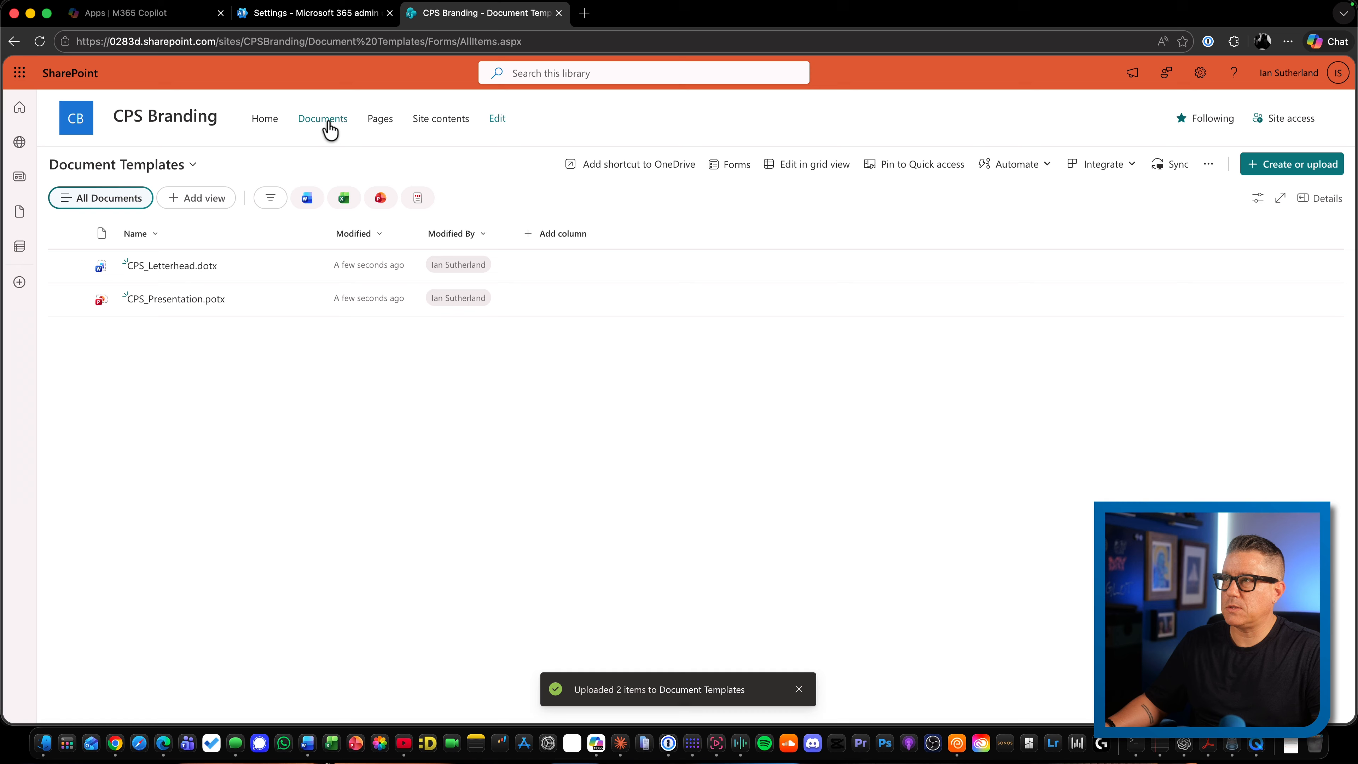
Upload CouchPotatoSoftware Small.png and CouchPotatoSoftware.png to the CPS Branding site's Assets library
{"action": "left_click", "coordinate": [142, 126]}
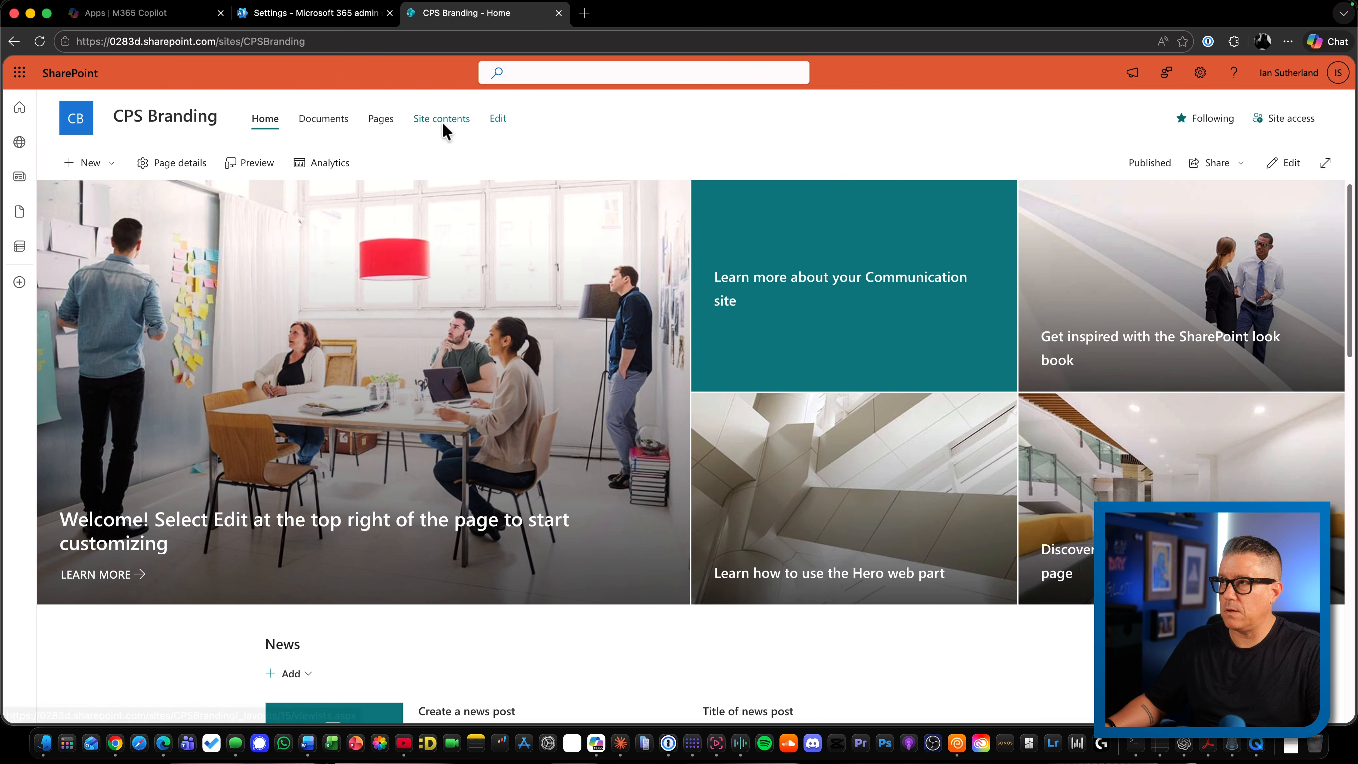
{"action": "left_click", "coordinate": [441, 120]}
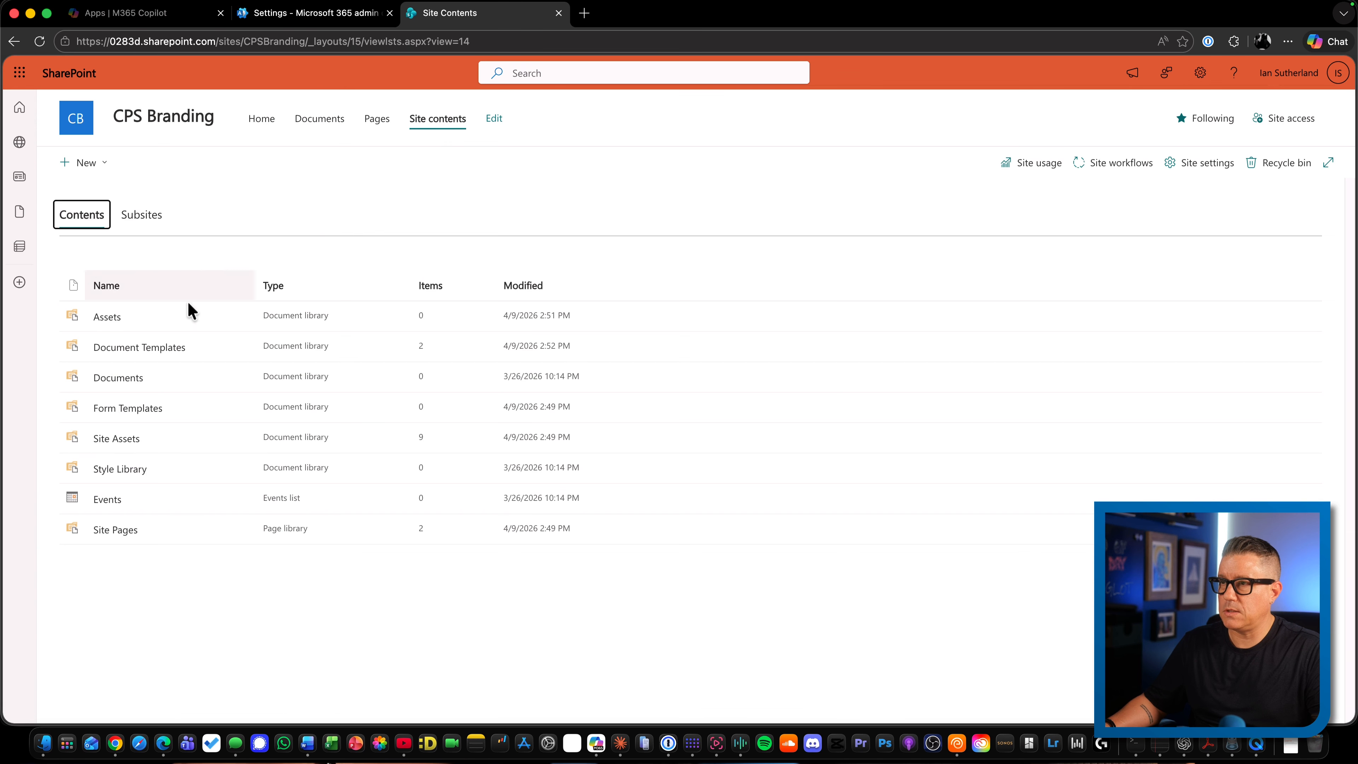
{"action": "left_click", "coordinate": [111, 320]}
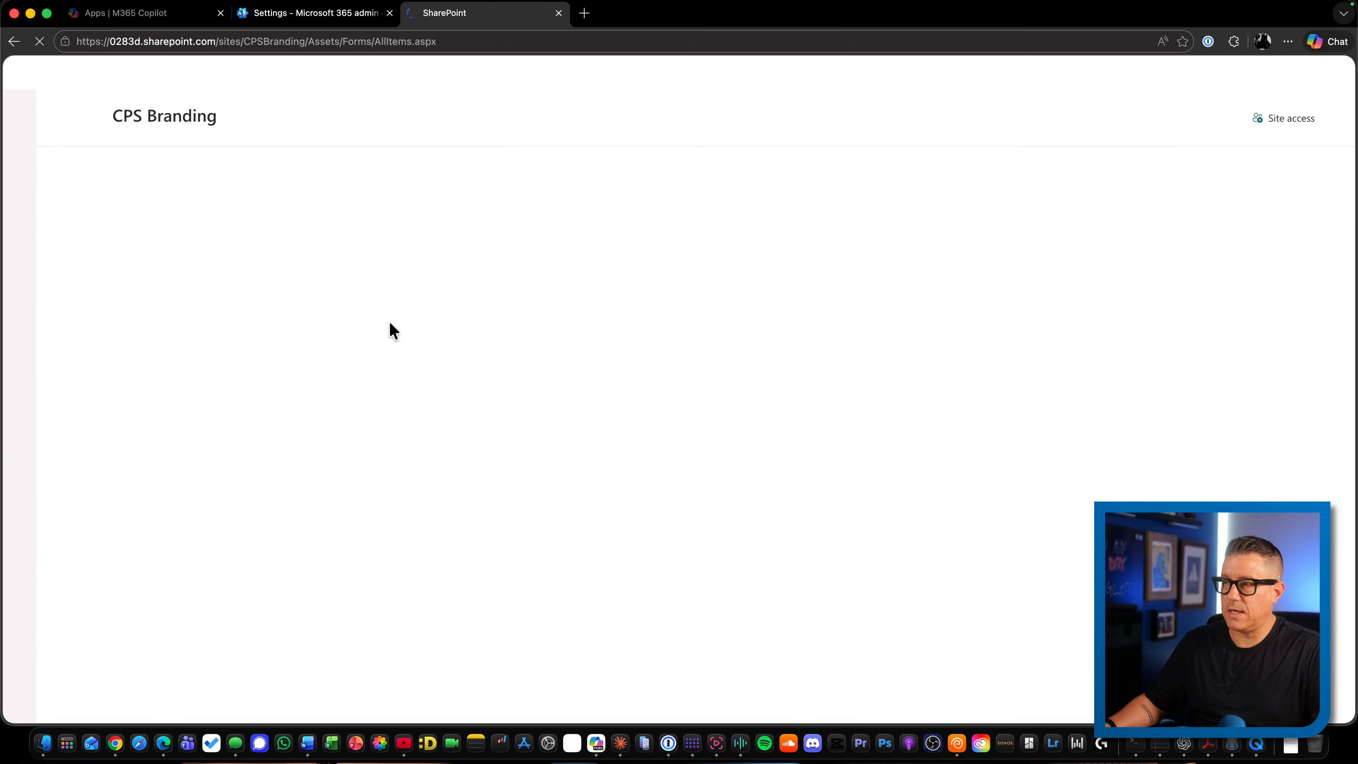
{"action": "right_click", "coordinate": [215, 294]}
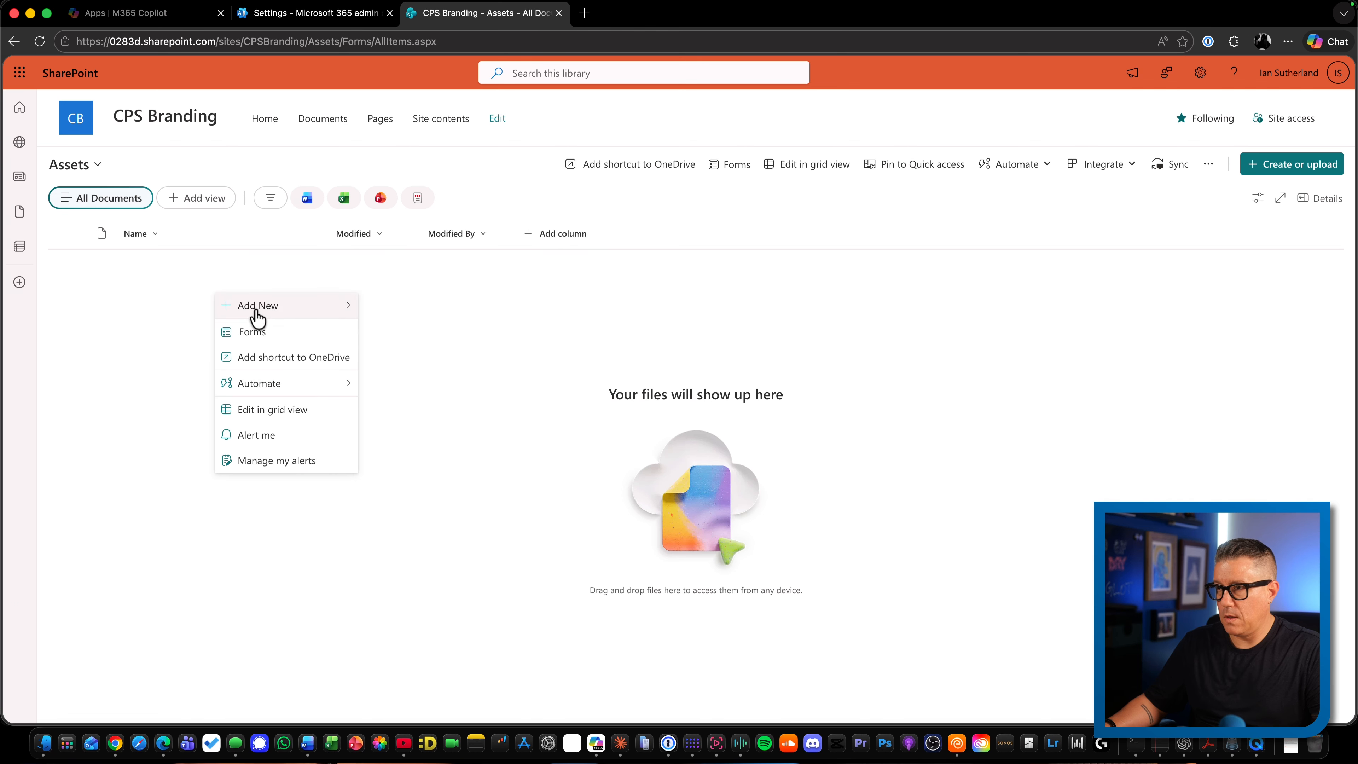
{"action": "mouse_move", "coordinate": [255, 309]}
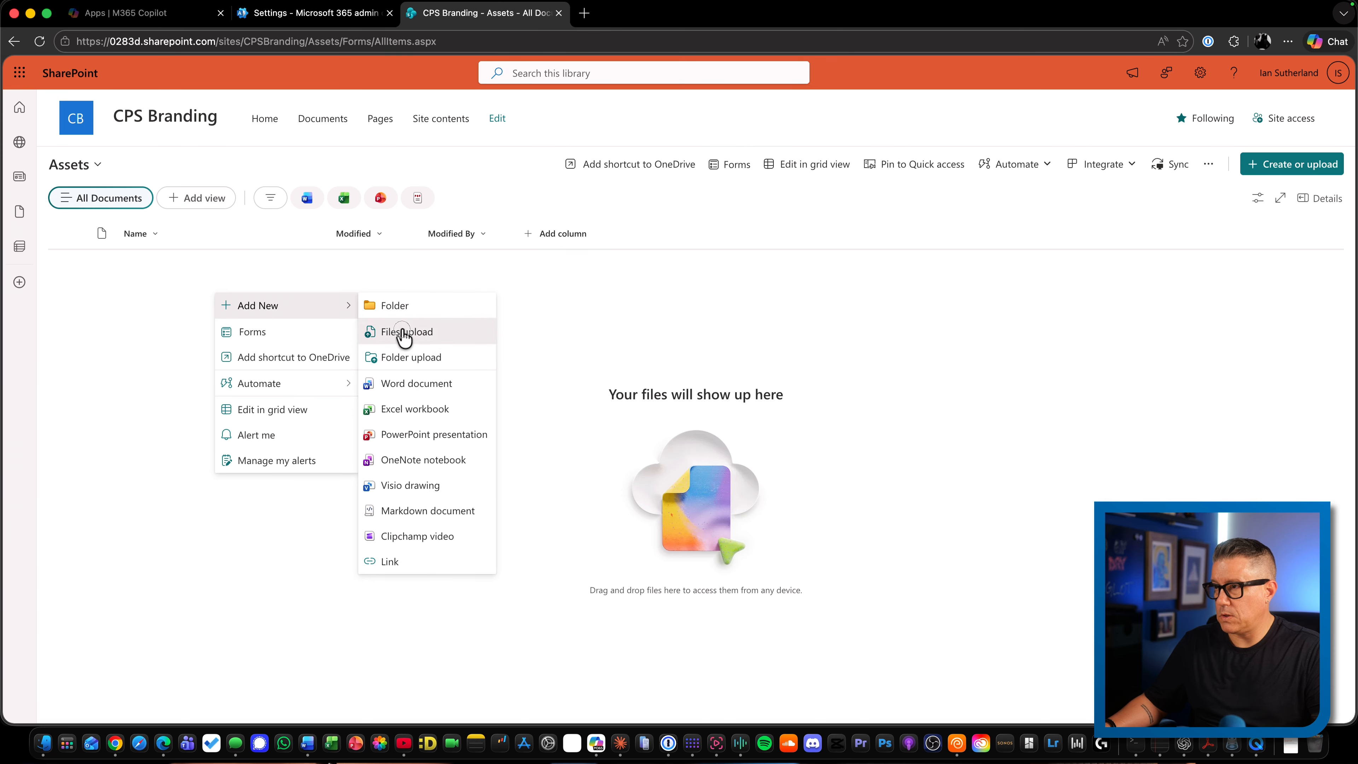
{"action": "left_click", "coordinate": [405, 333]}
{"action": "left_click", "coordinate": [581, 284]}
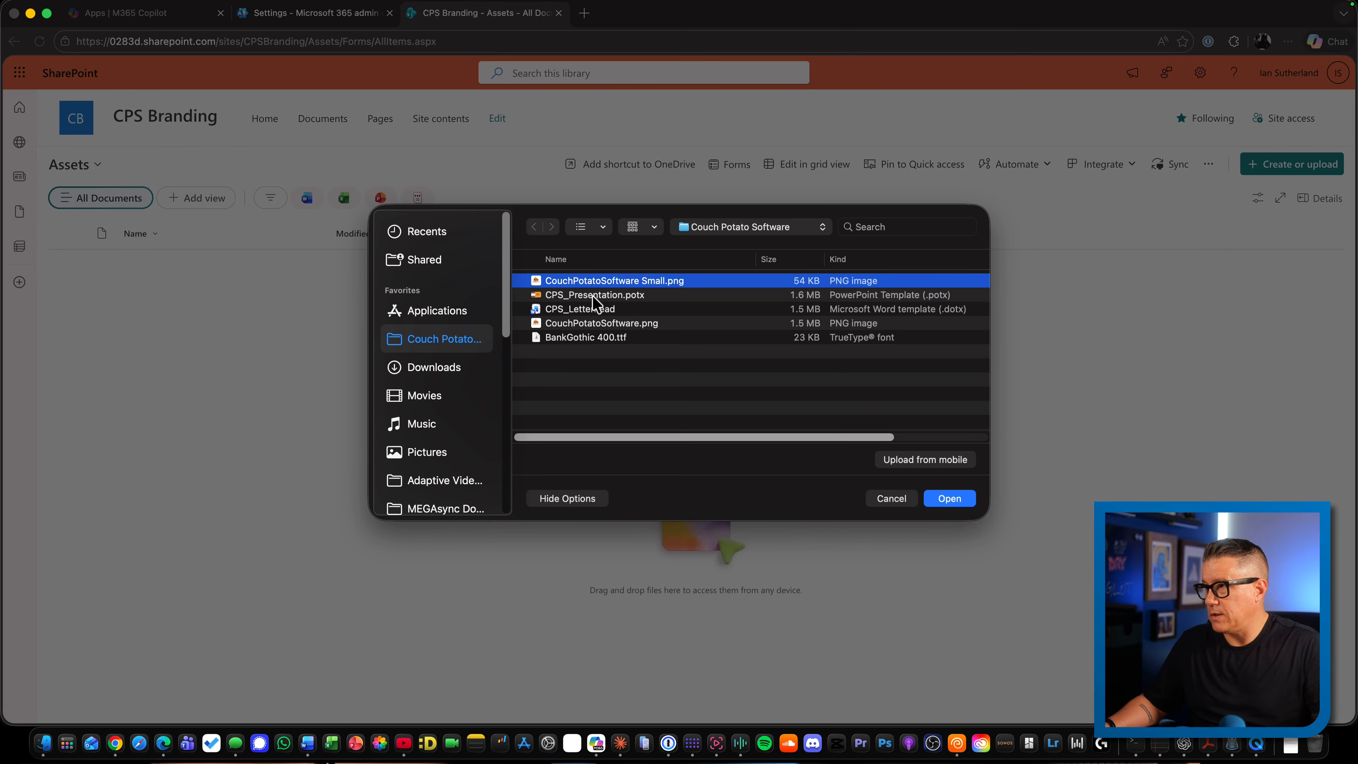
{"action": "left_click", "coordinate": [609, 324], "text": "super"}
{"action": "left_click", "coordinate": [957, 503]}
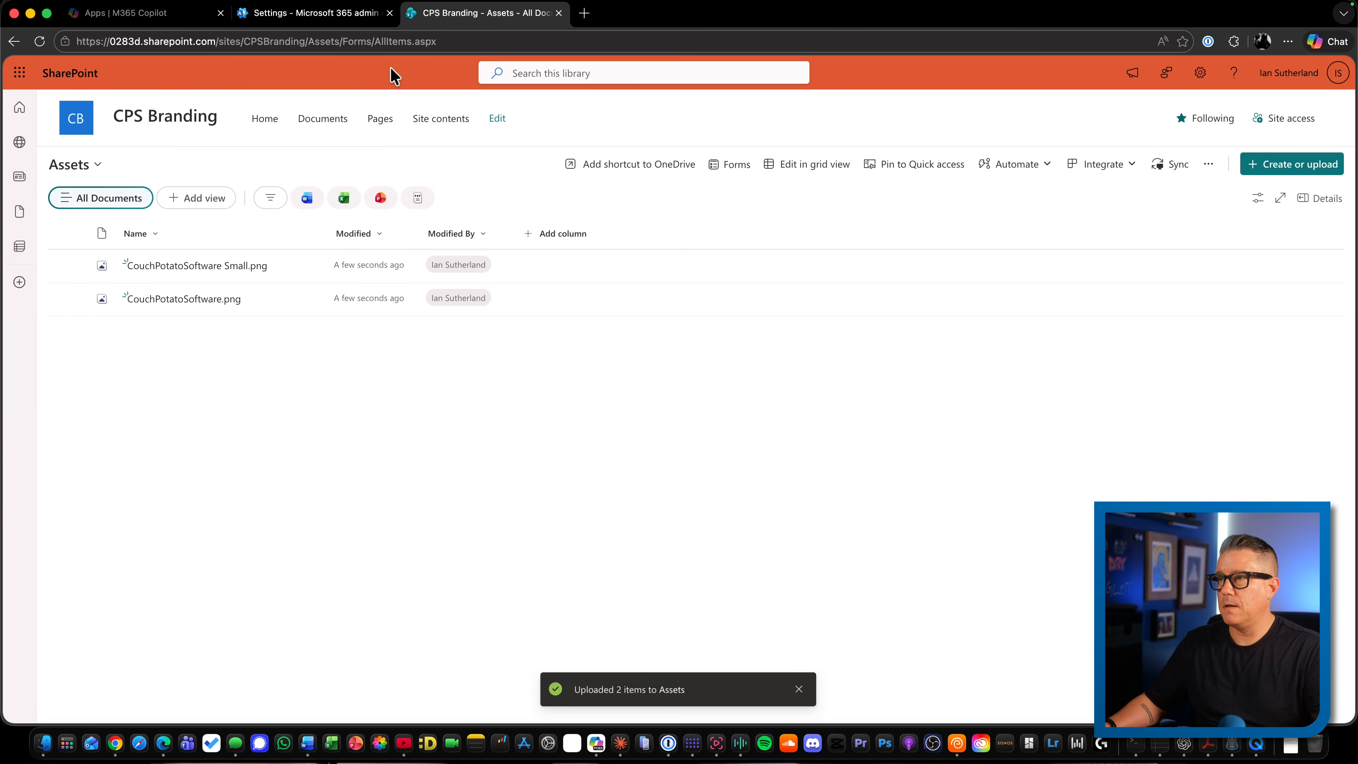
Switch to the Microsoft 365 admin center, open the Brand center setup in the organization settings, and clear its site address
{"action": "left_click", "coordinate": [316, 16]}
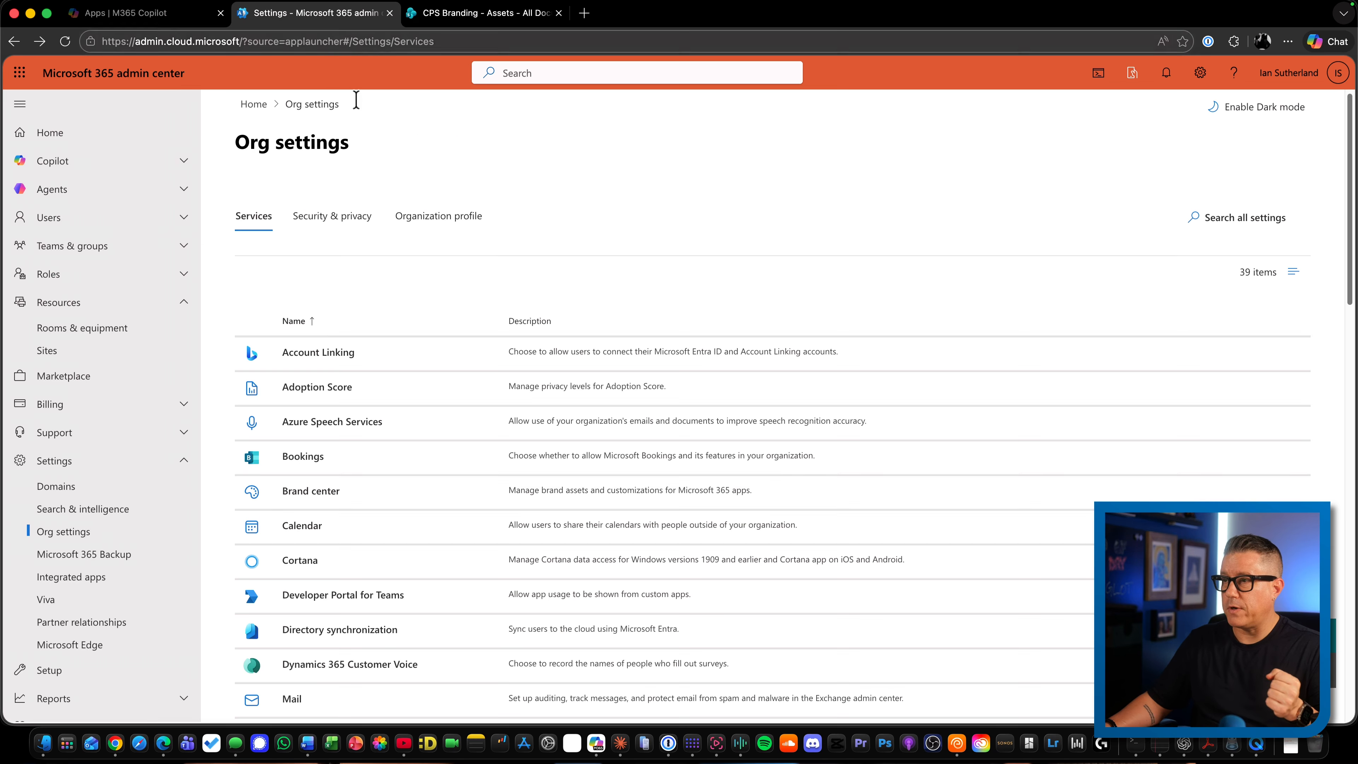
{"action": "left_click", "coordinate": [306, 502]}
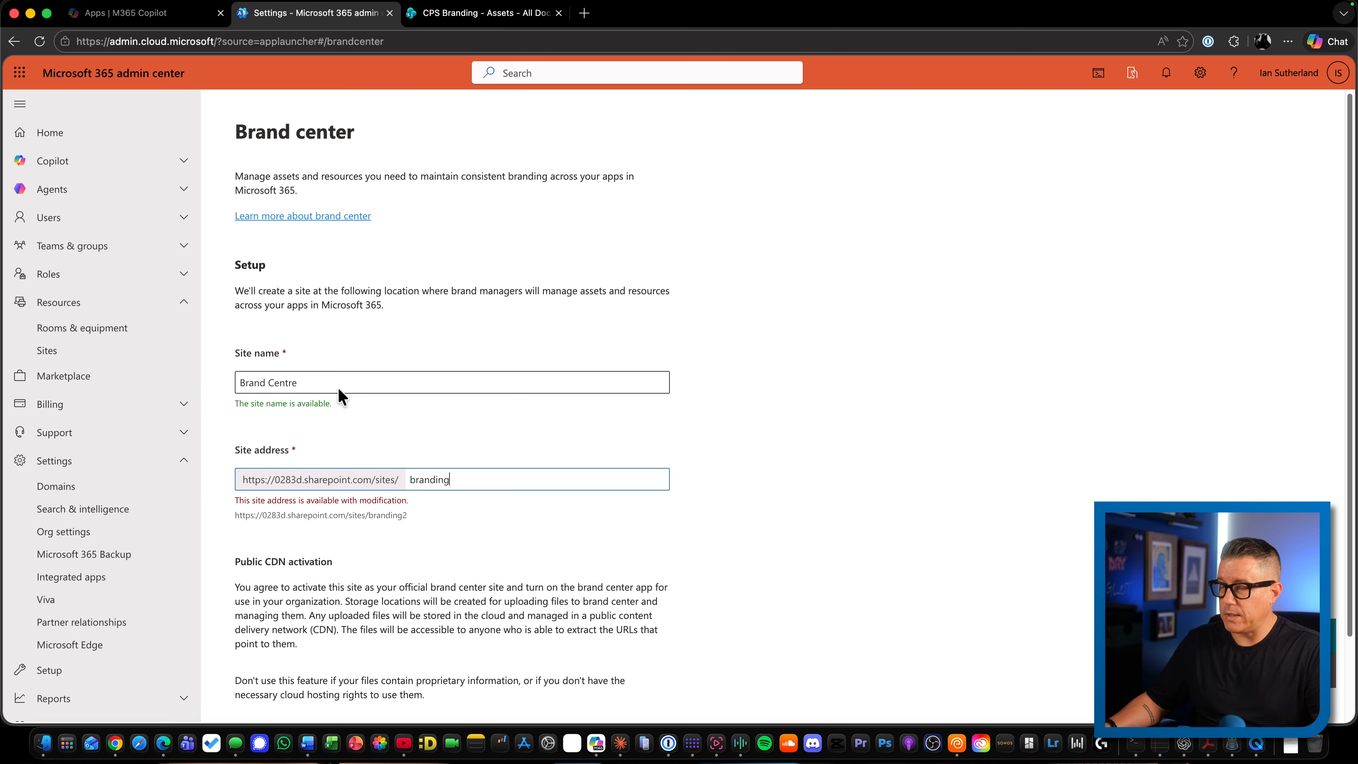
{"action": "key", "text": "BackSpace"}
{"action": "key", "text": "BackSpace"}
{"action": "key", "text": "BackSpace"}
{"action": "key", "text": "BackSpace"}
{"action": "key", "text": "BackSpace"}
{"action": "key", "text": "BackSpace"}
{"action": "key", "text": "BackSpace"}
{"action": "key", "text": "BackSpace"}
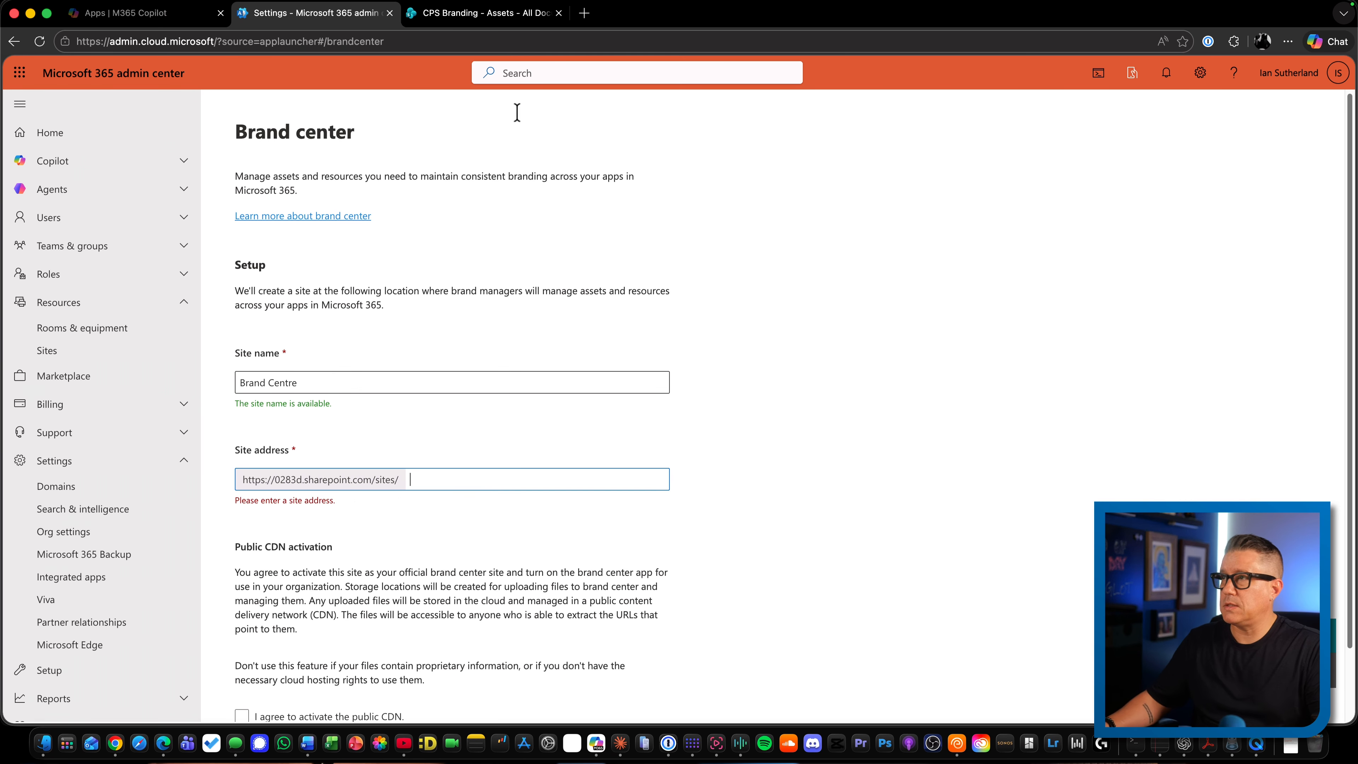
Check the CPS Branding site's URL and try cpsbranding as the Brand center site address
{"action": "left_click", "coordinate": [503, 16]}
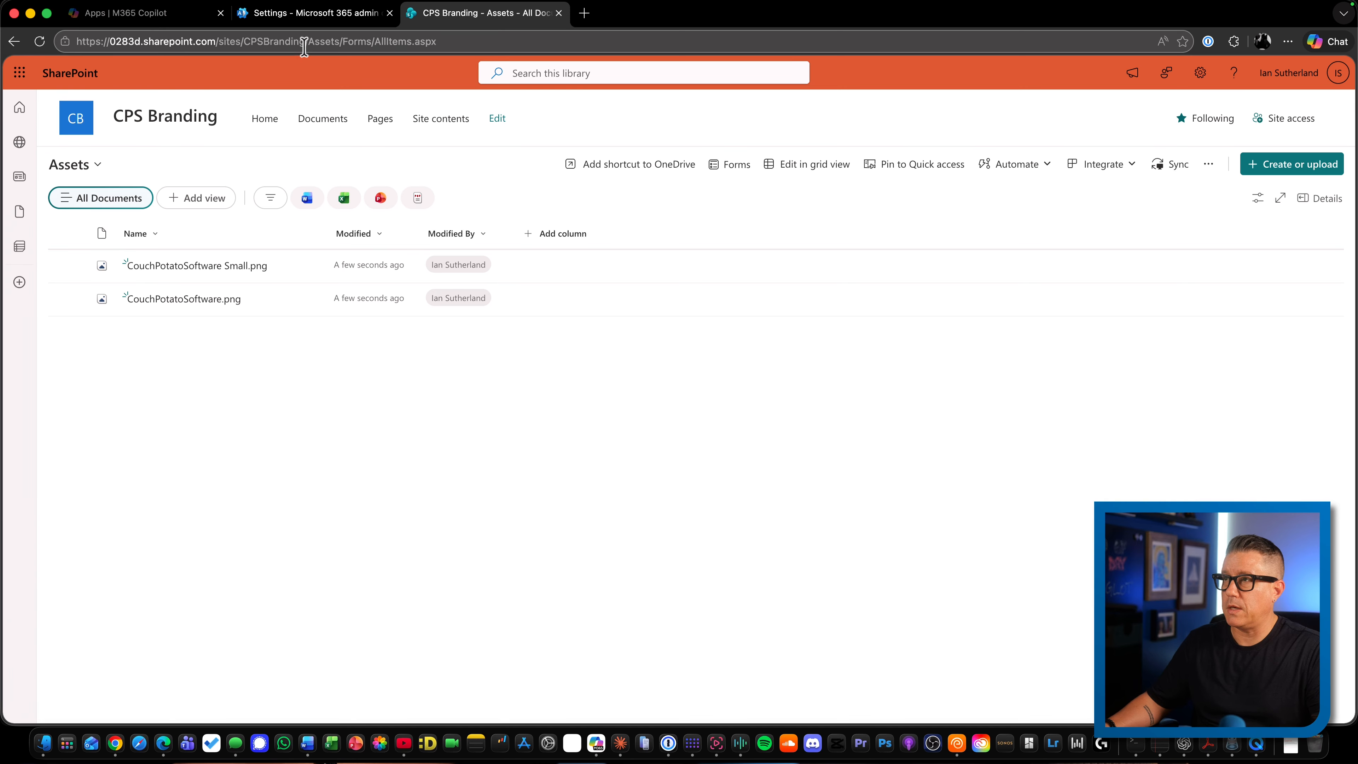
{"action": "left_click_drag", "start_coordinate": [304, 47], "coordinate": [76, 52]}
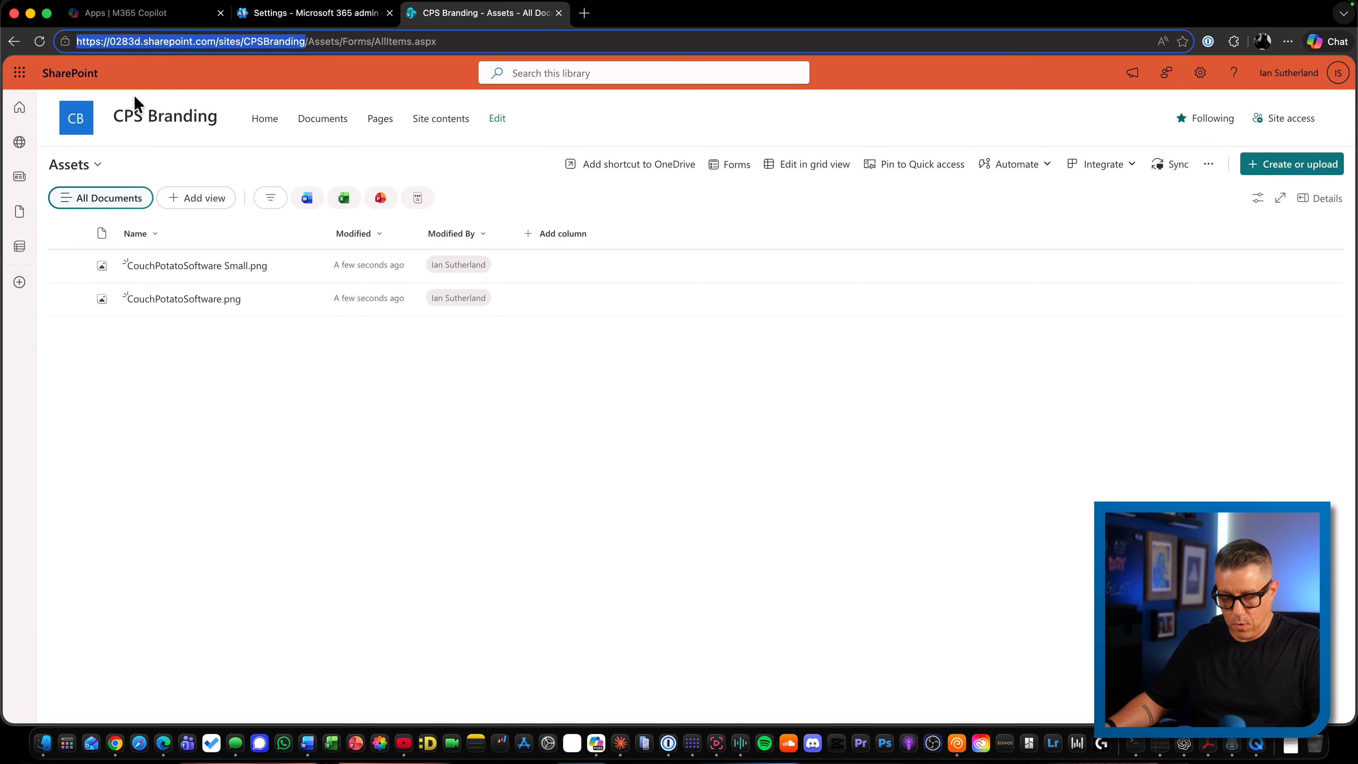
{"action": "left_click", "coordinate": [396, 11]}
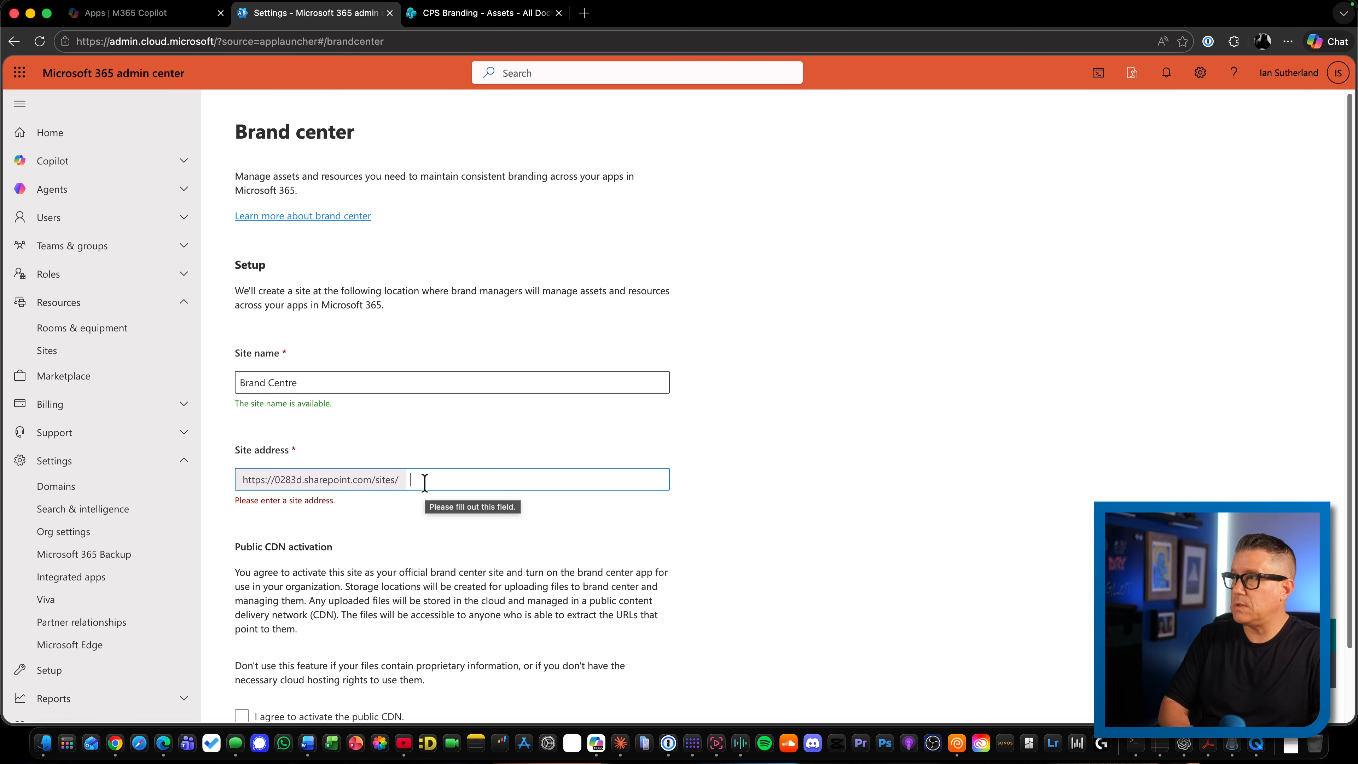
{"action": "type", "text": "cpsbranding"}
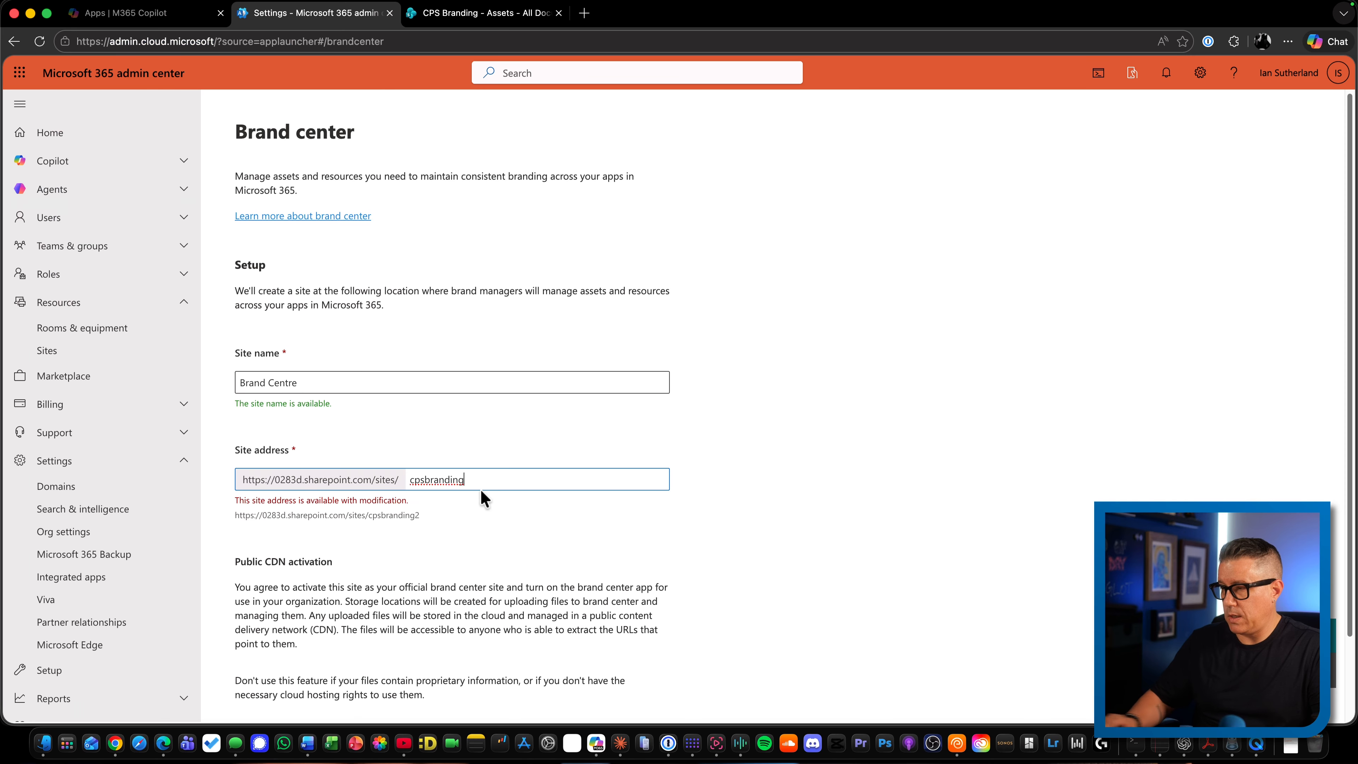
Replace the Brand center site address with CPSBranding
{"action": "key", "text": "BackSpace"}
{"action": "key", "text": "BackSpace"}
{"action": "key", "text": "BackSpace"}
{"action": "key", "text": "BackSpace"}
{"action": "key", "text": "BackSpace"}
{"action": "key", "text": "BackSpace"}
{"action": "key", "text": "BackSpace"}
{"action": "key", "text": "BackSpace"}
{"action": "key", "text": "BackSpace"}
{"action": "key", "text": "BackSpace"}
{"action": "key", "text": "BackSpace"}
{"action": "type", "text": "C"}
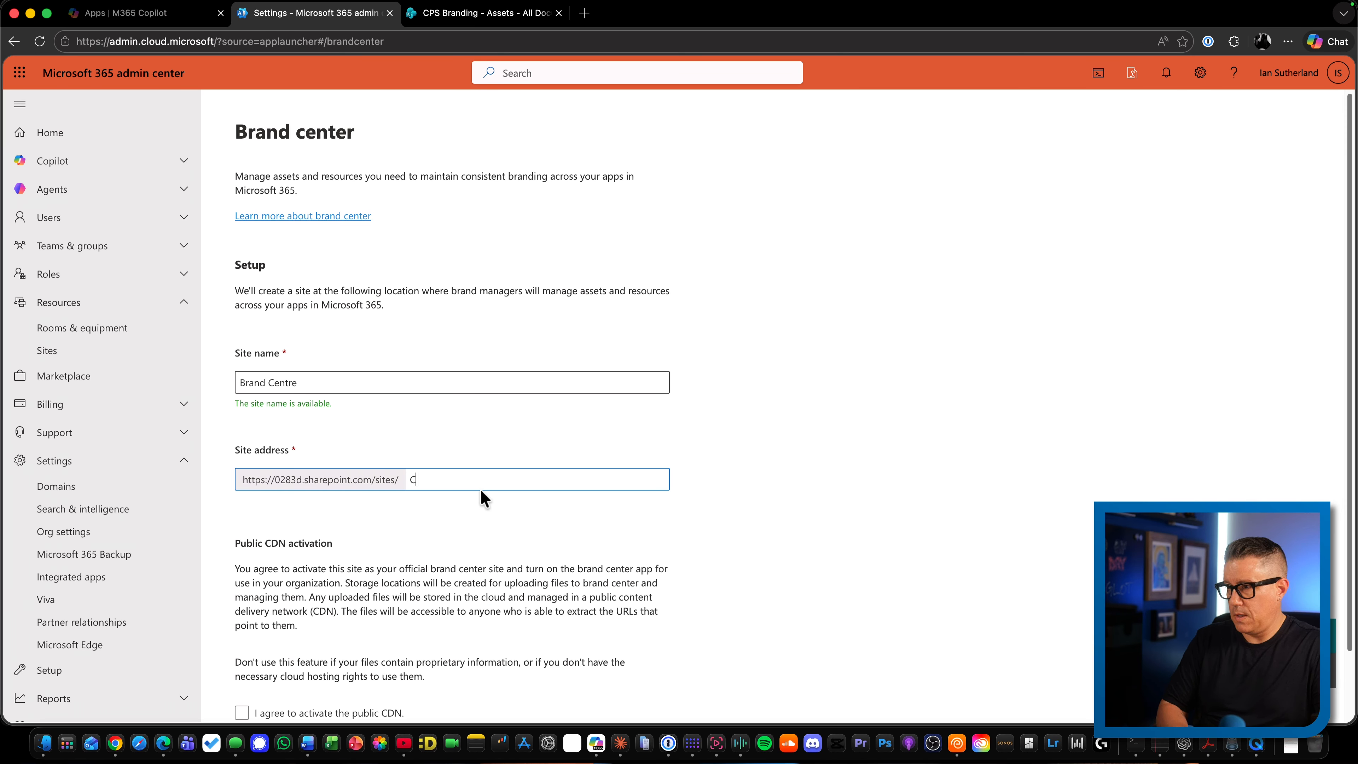
{"action": "type", "text": "PSB"}
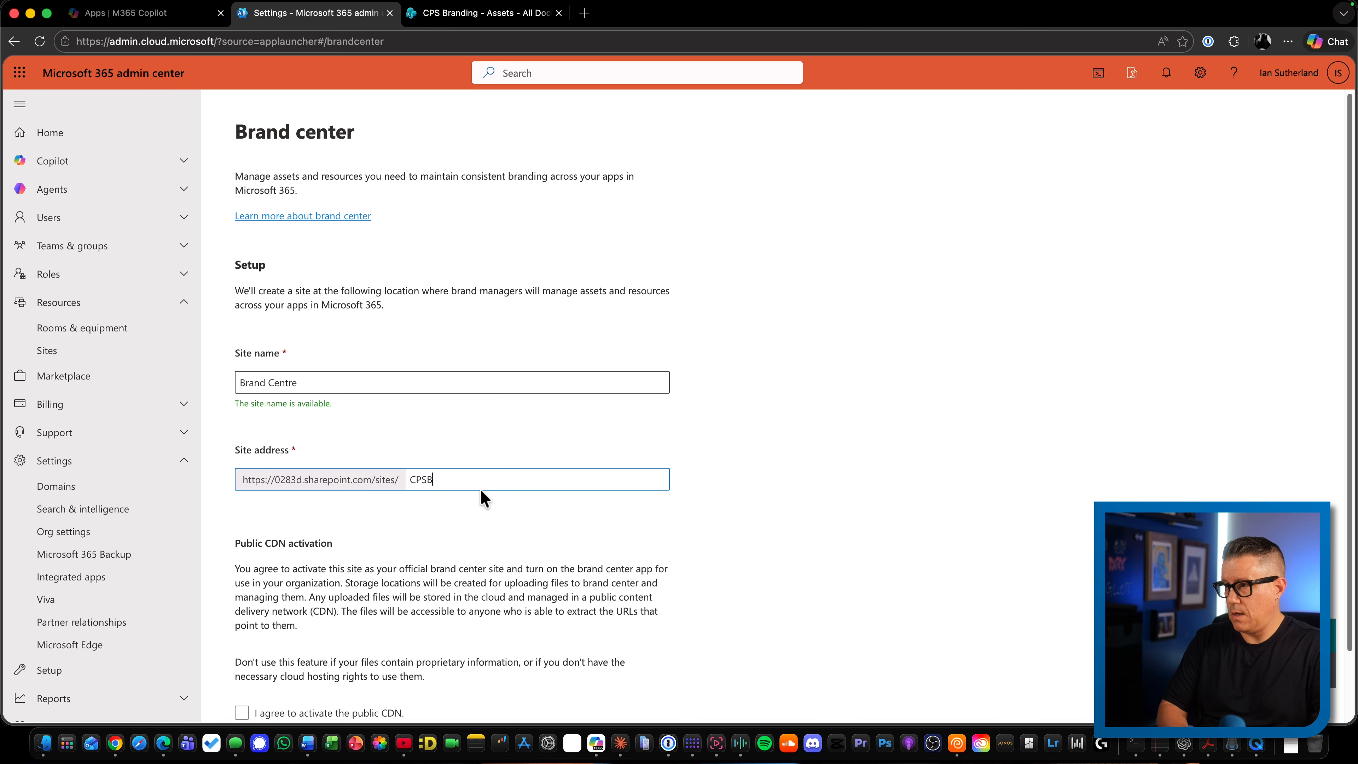
{"action": "type", "text": "randing"}
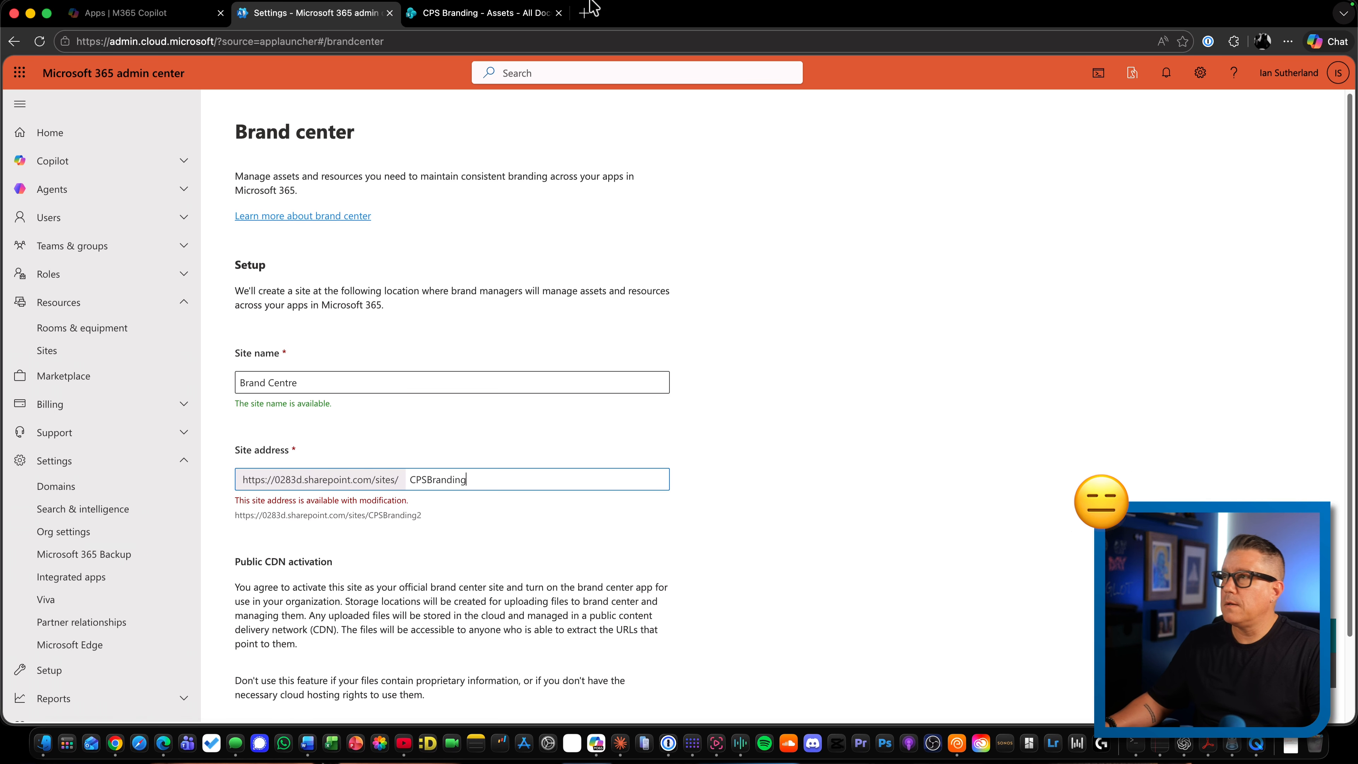
Compare the CPS Branding site's URL with the Brand center site address, view that site's home page, and return to the setup
{"action": "left_click", "coordinate": [482, 18]}
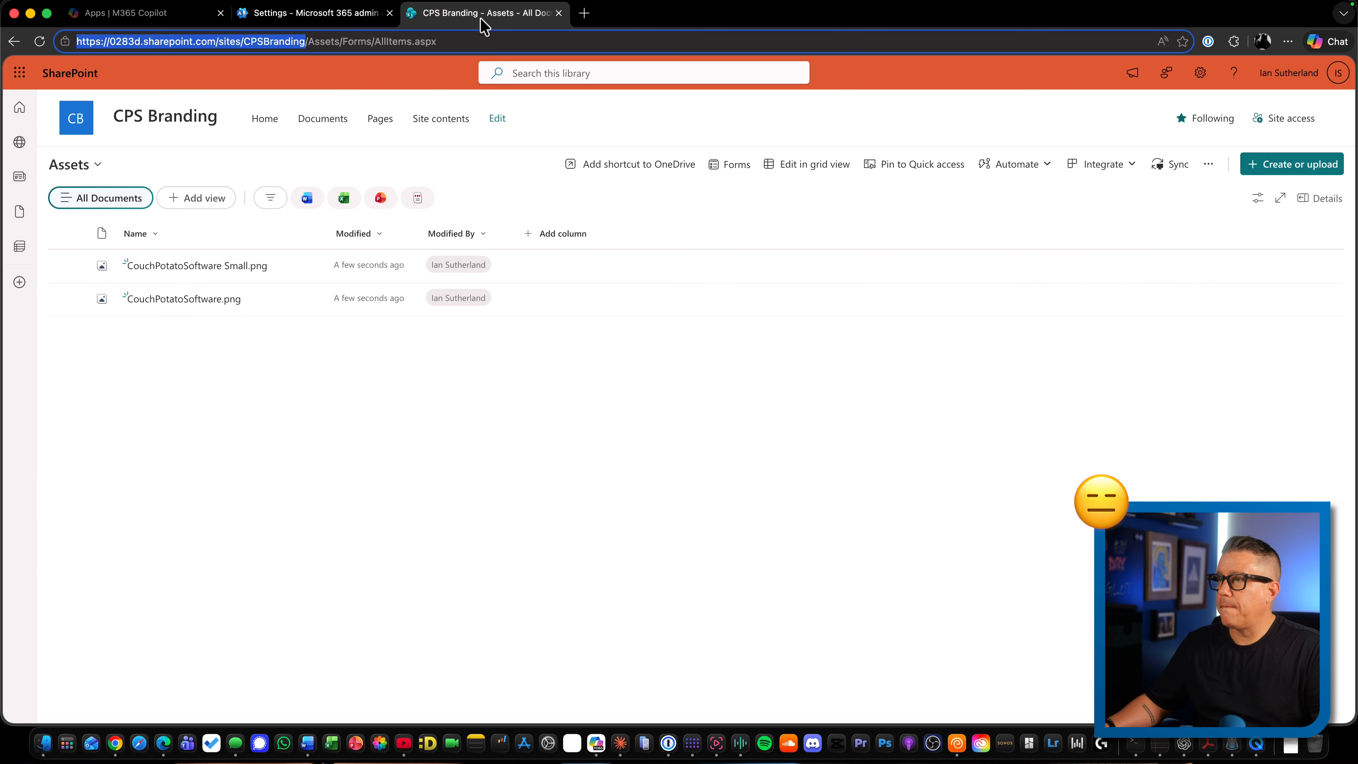
{"action": "left_click", "coordinate": [329, 15]}
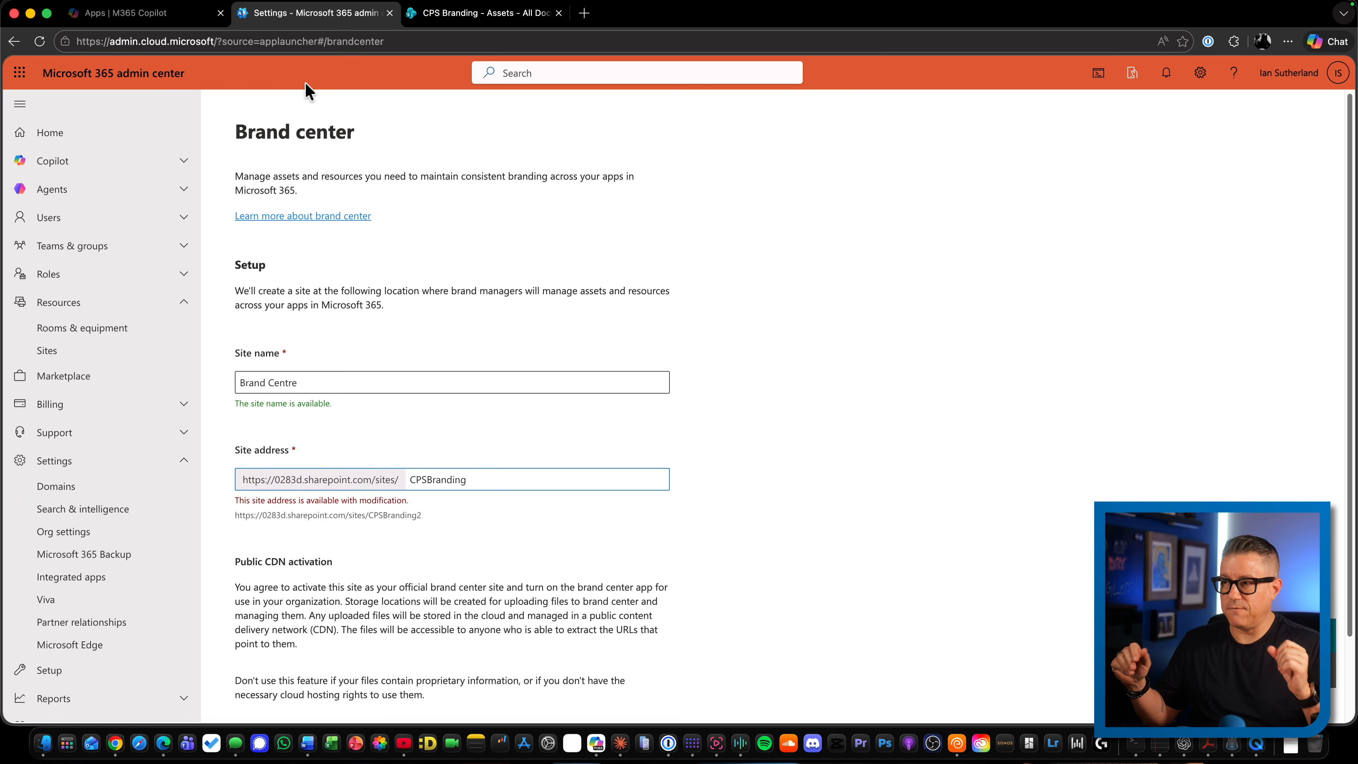
{"action": "left_click", "coordinate": [460, 13]}
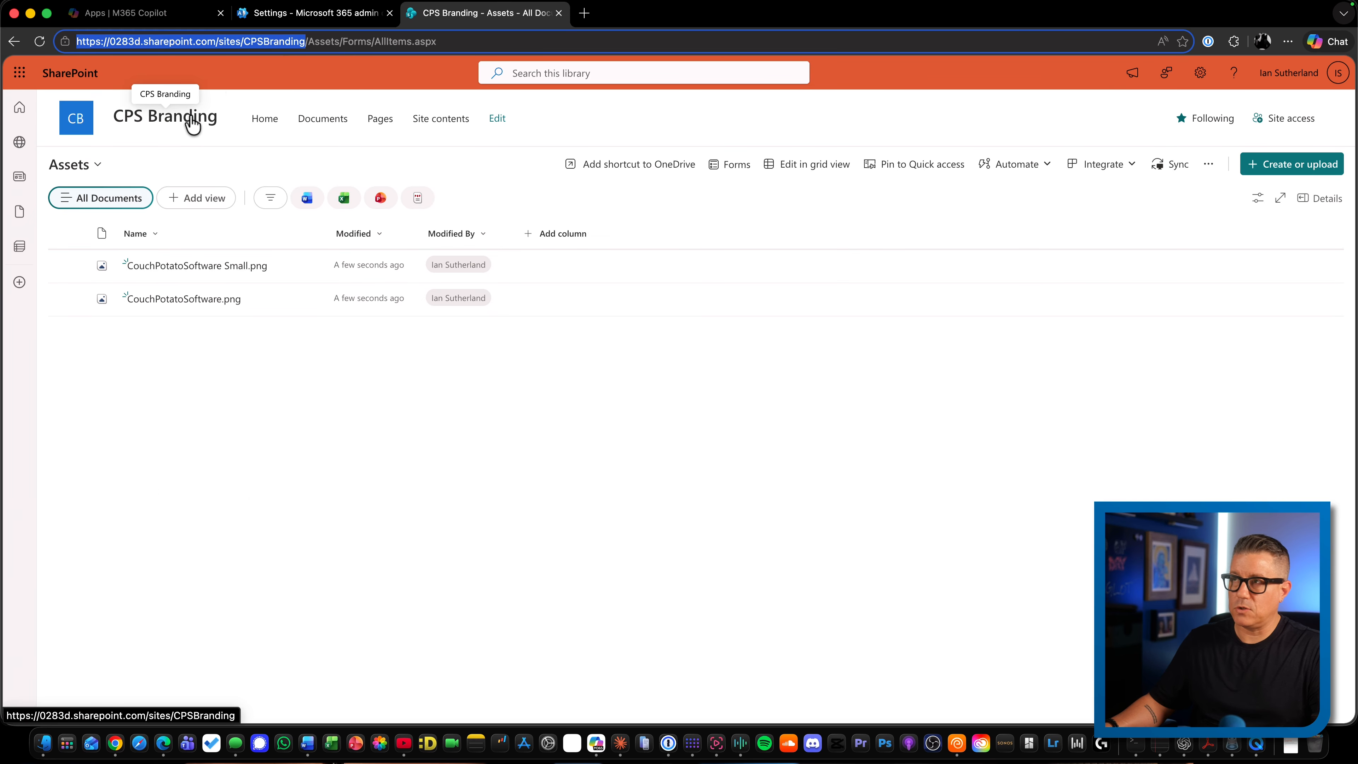
{"action": "left_click", "coordinate": [191, 123]}
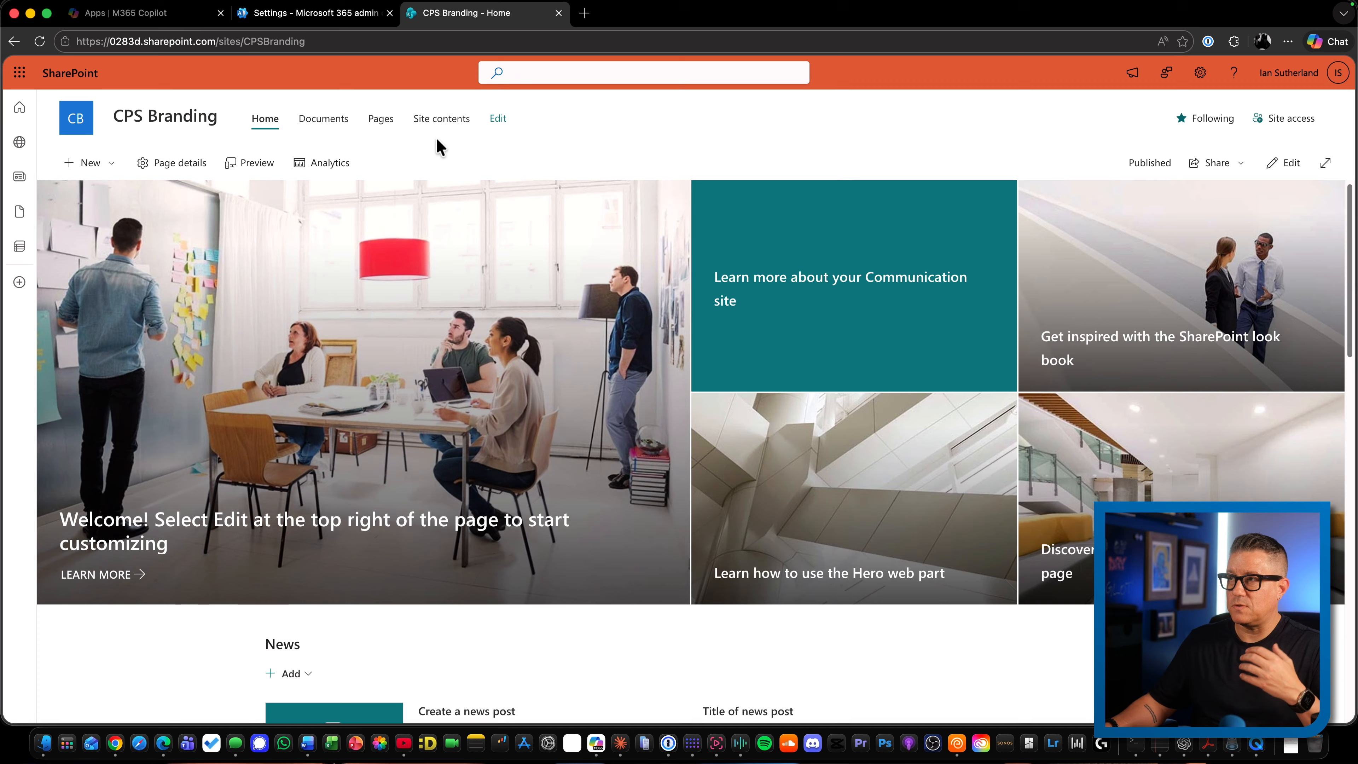
{"action": "left_click", "coordinate": [321, 13]}
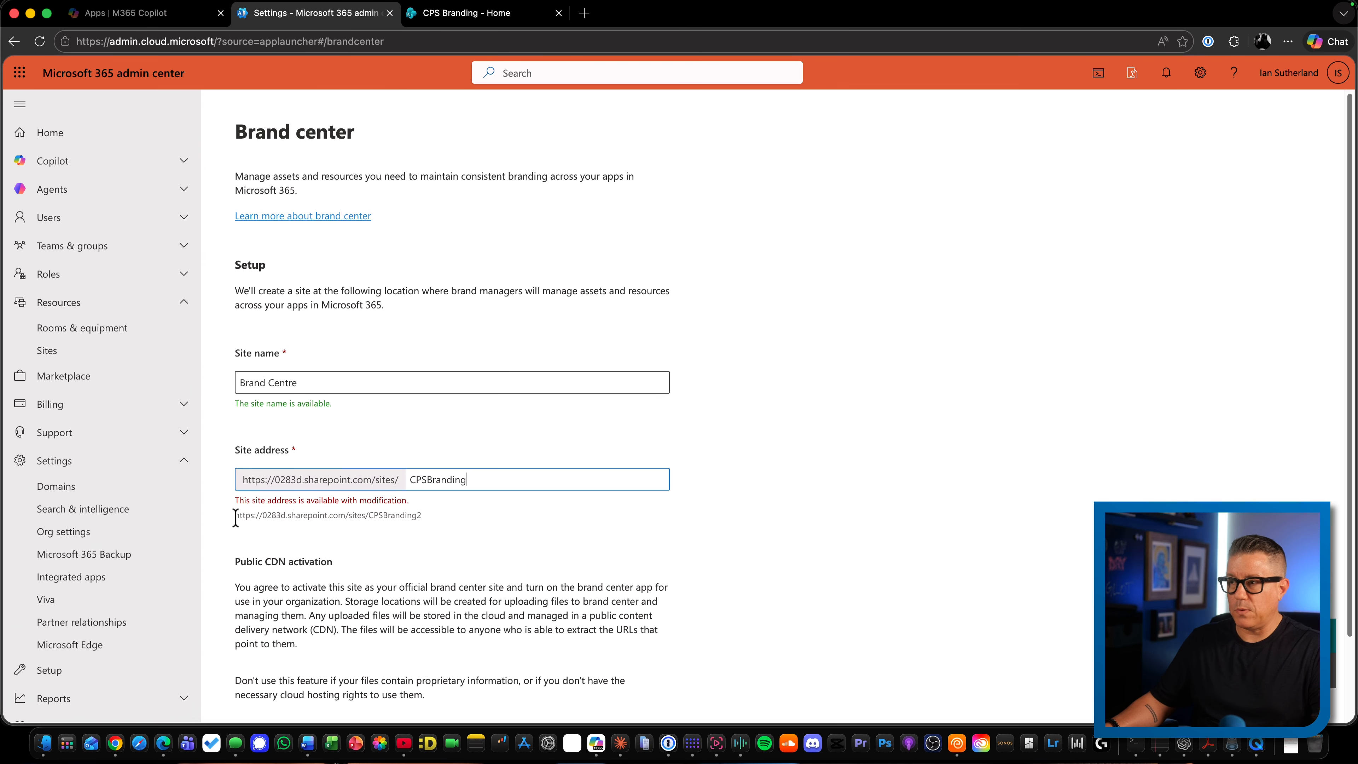
Agree to activate the public CDN and create the Brand Centre site
{"action": "left_click", "coordinate": [421, 516]}
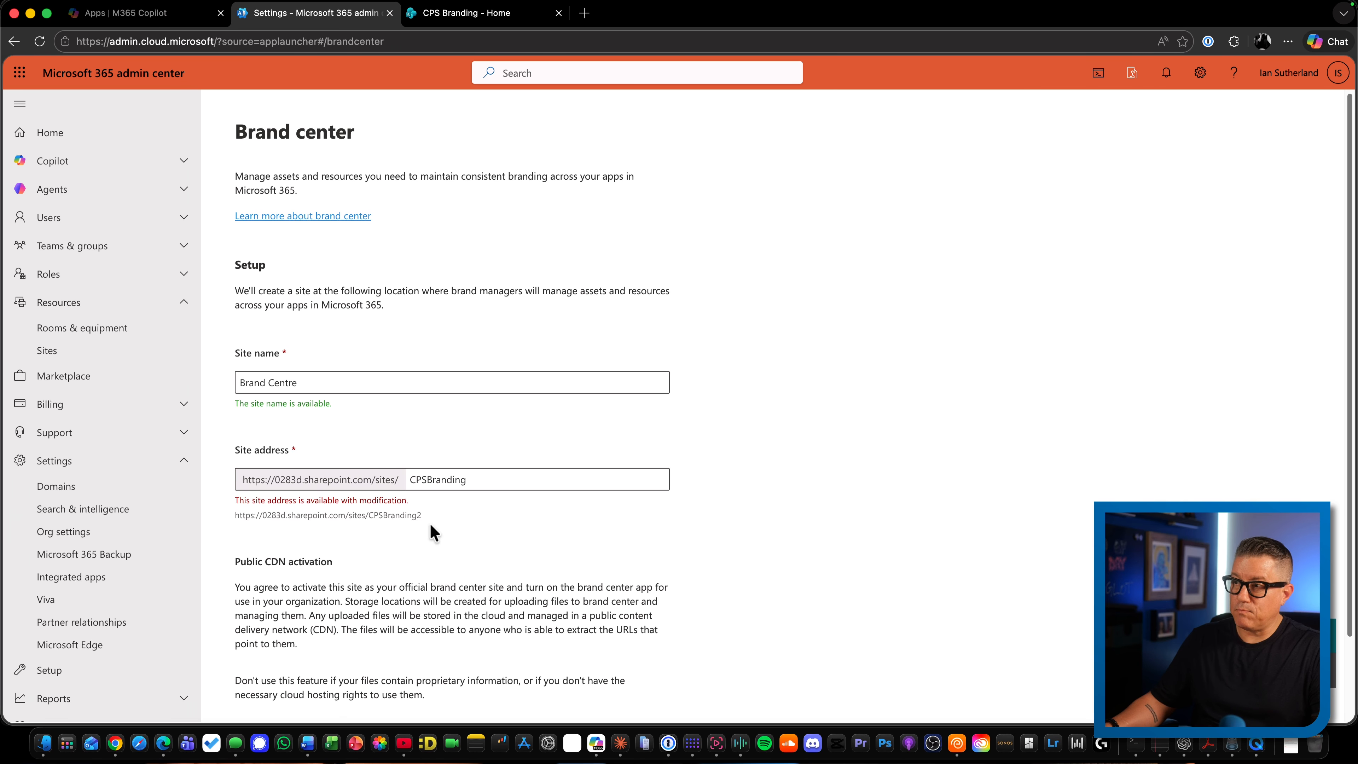
{"action": "scroll", "coordinate": [442, 477], "scroll_direction": "down", "scroll_amount": 3}
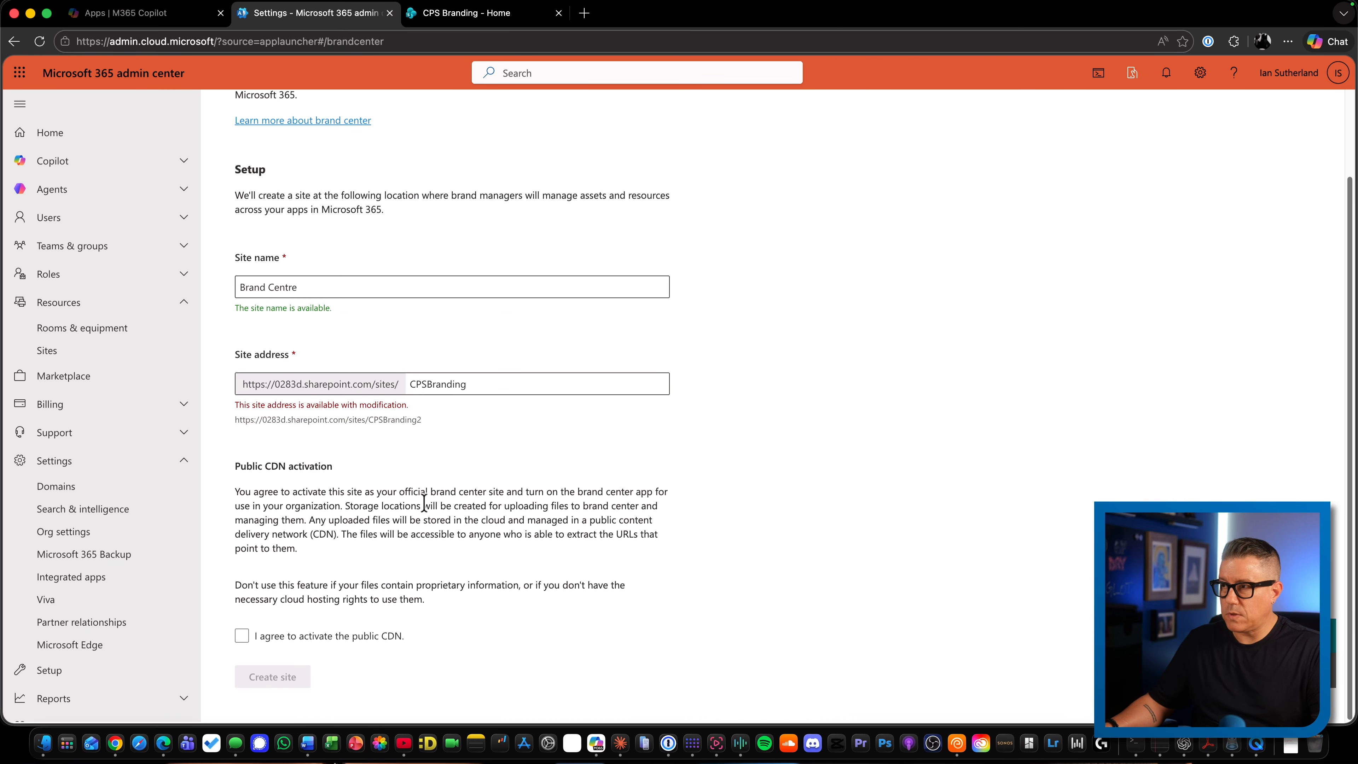
{"action": "left_click", "coordinate": [243, 636]}
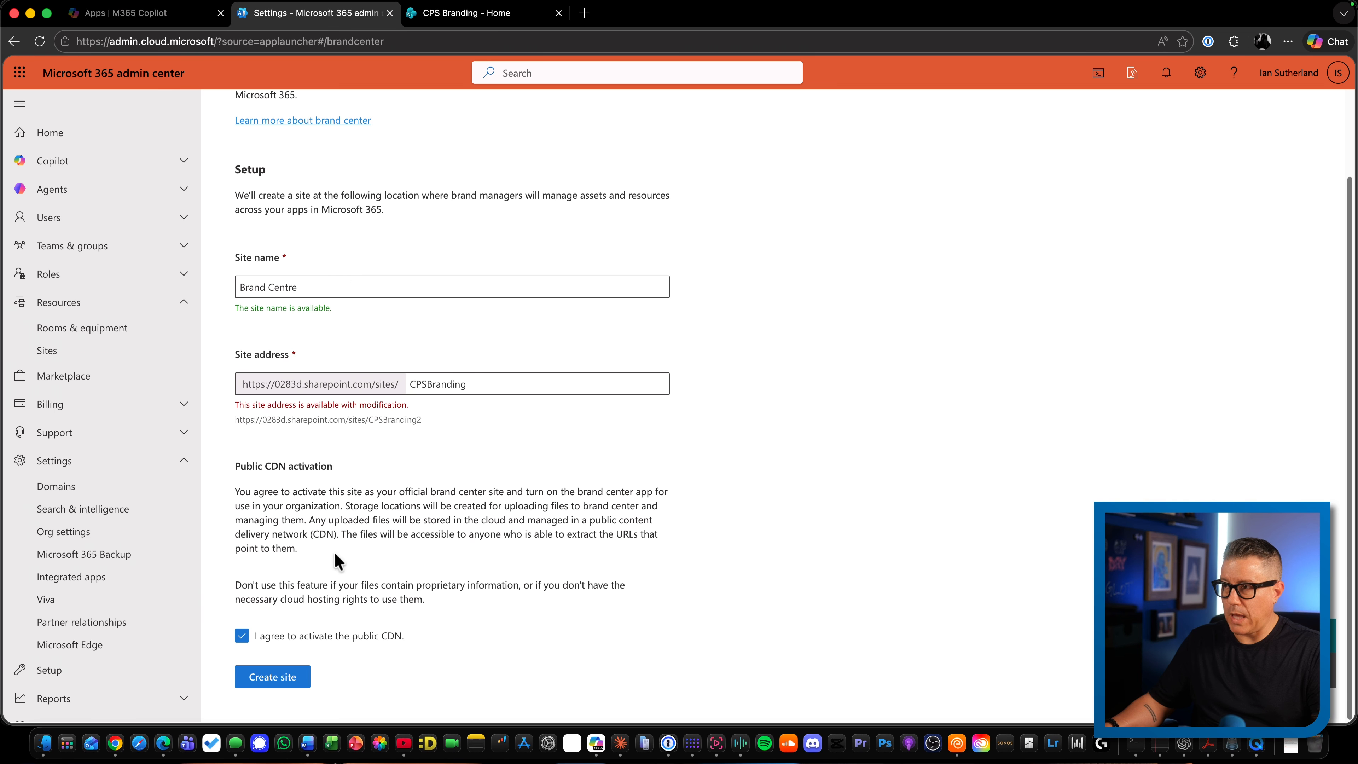
{"action": "left_click", "coordinate": [288, 683]}
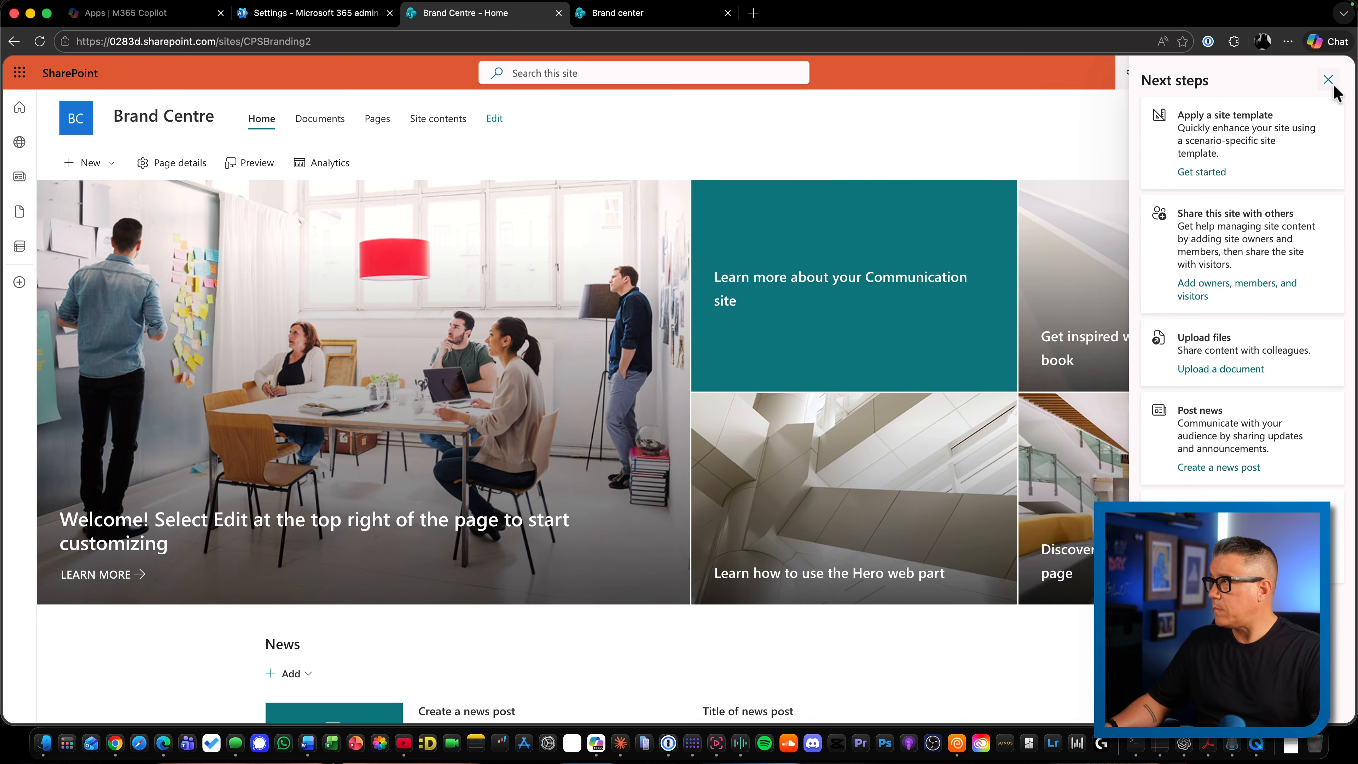
Change the Brand Centre Members group's permission level on the Brand Centre site to Read only
{"action": "left_click", "coordinate": [1328, 81]}
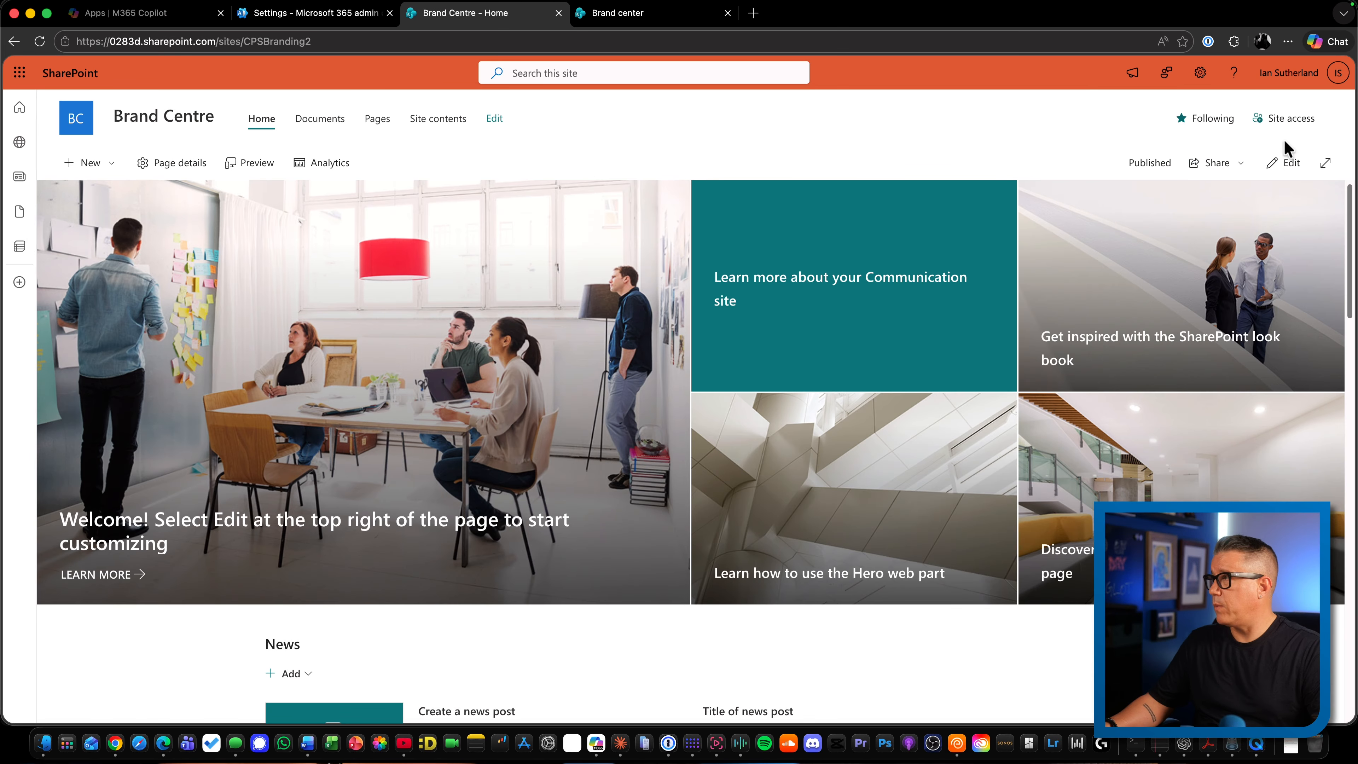
{"action": "left_click", "coordinate": [1283, 118]}
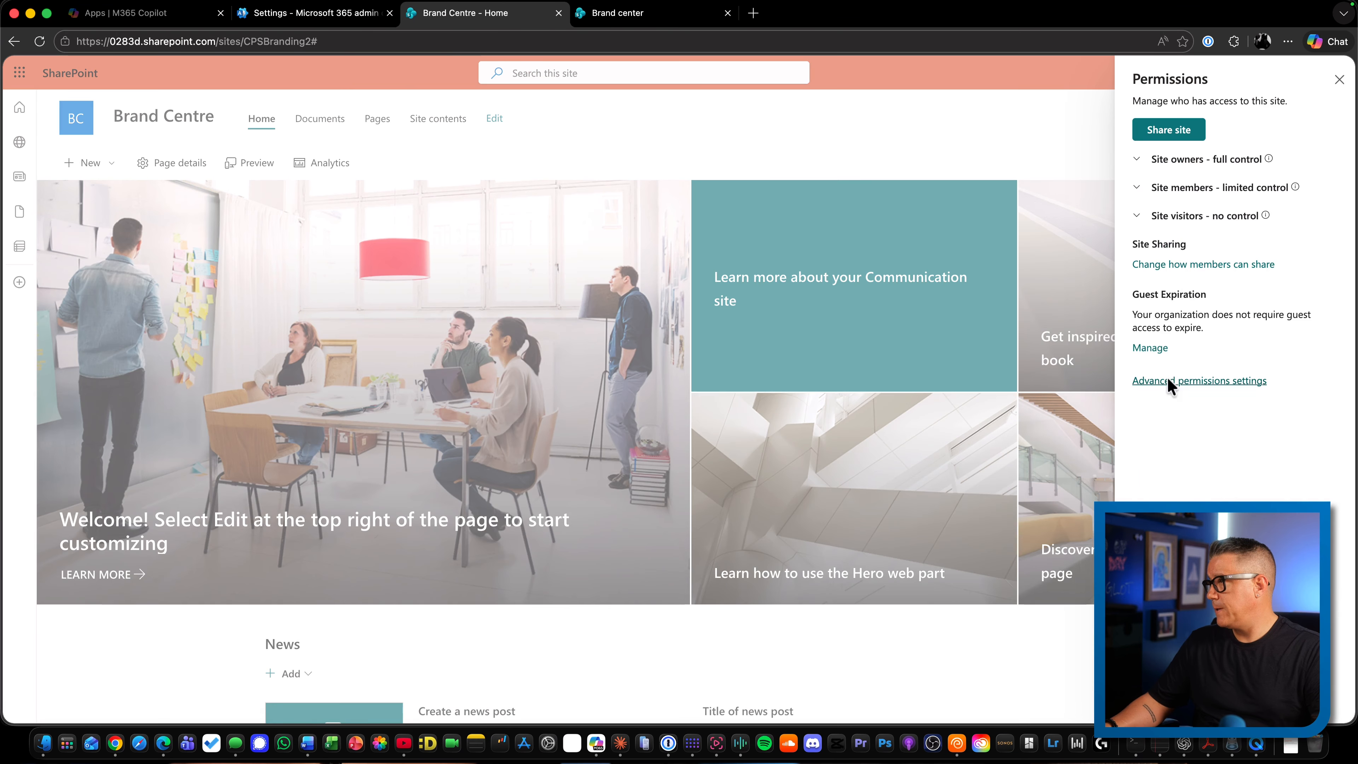
{"action": "left_click", "coordinate": [1171, 383]}
{"action": "left_click", "coordinate": [168, 220]}
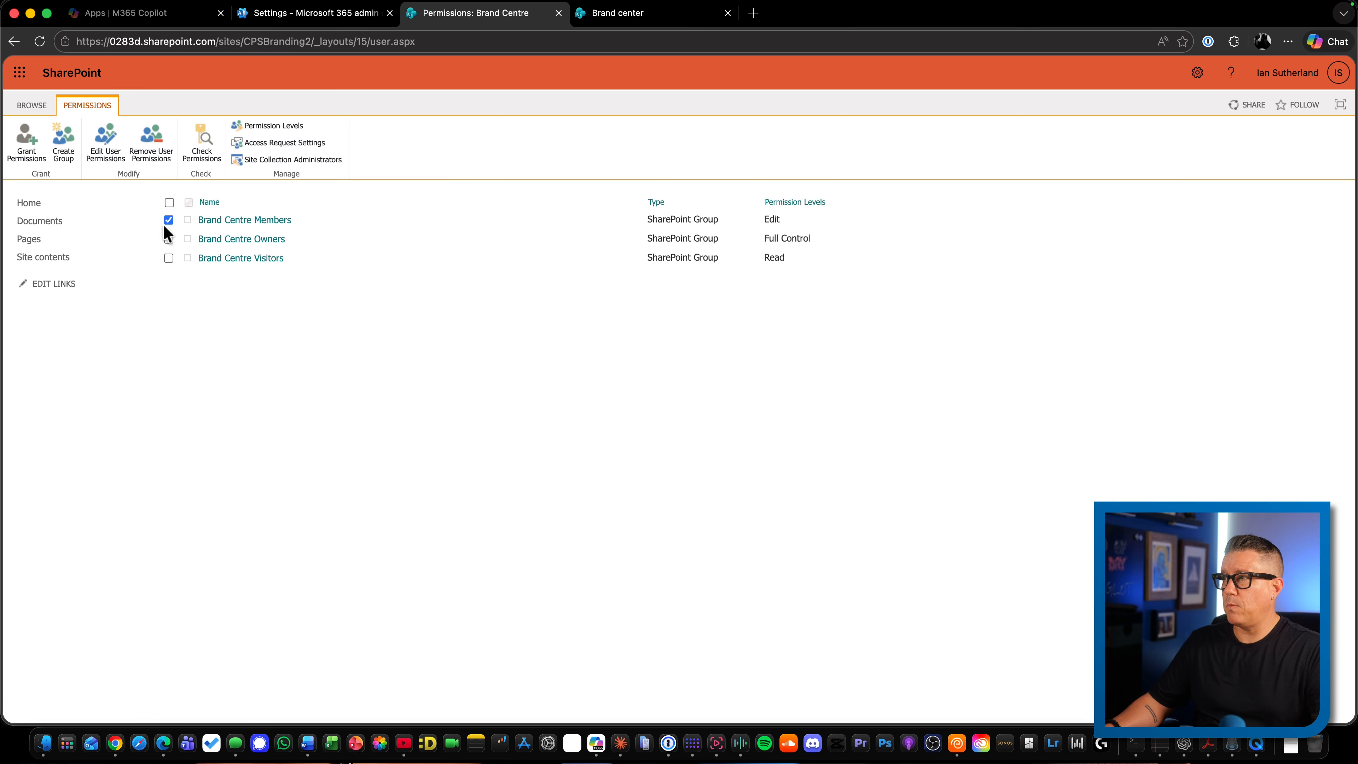
{"action": "left_click", "coordinate": [110, 143]}
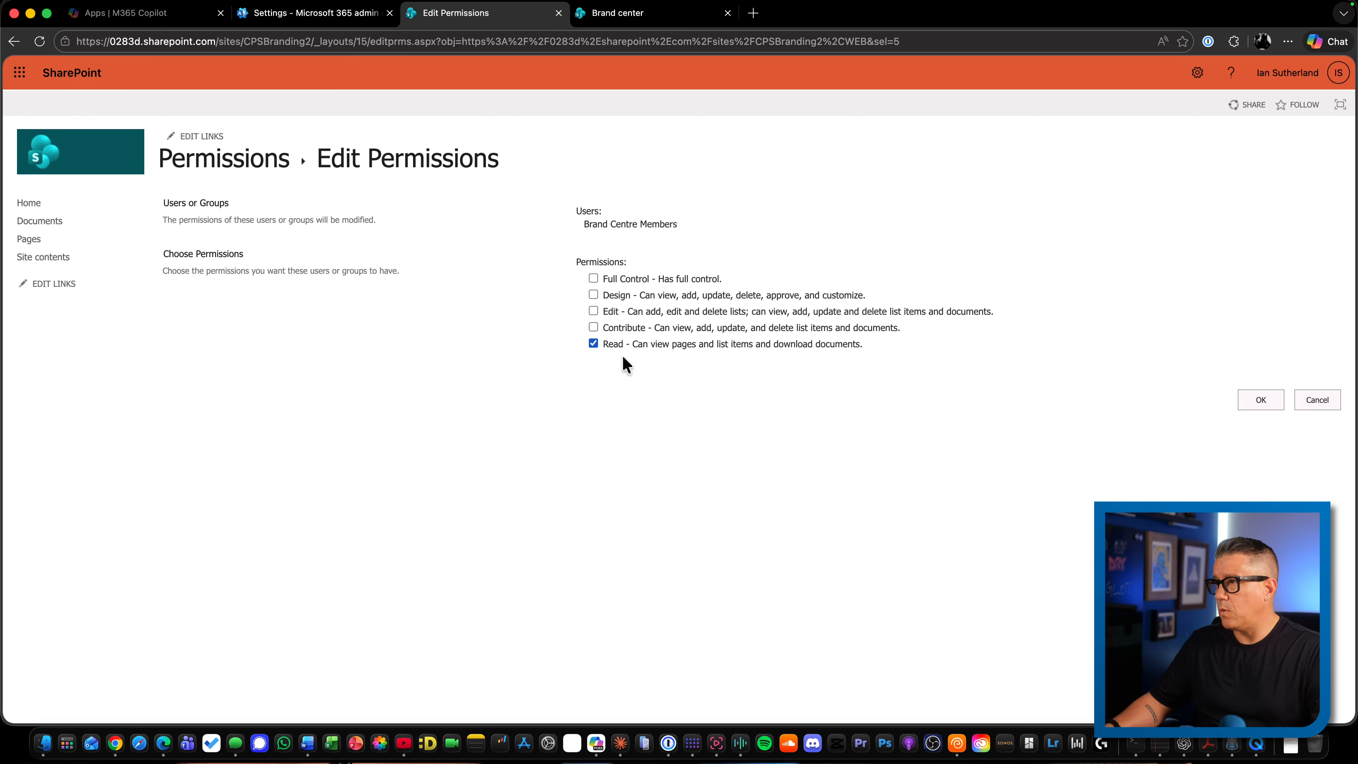
{"action": "left_click", "coordinate": [1260, 399]}
Return to the Brand Centre site and create a document library named Document Templates in its site contents
{"action": "right_click", "coordinate": [14, 41]}
{"action": "left_click", "coordinate": [75, 85]}
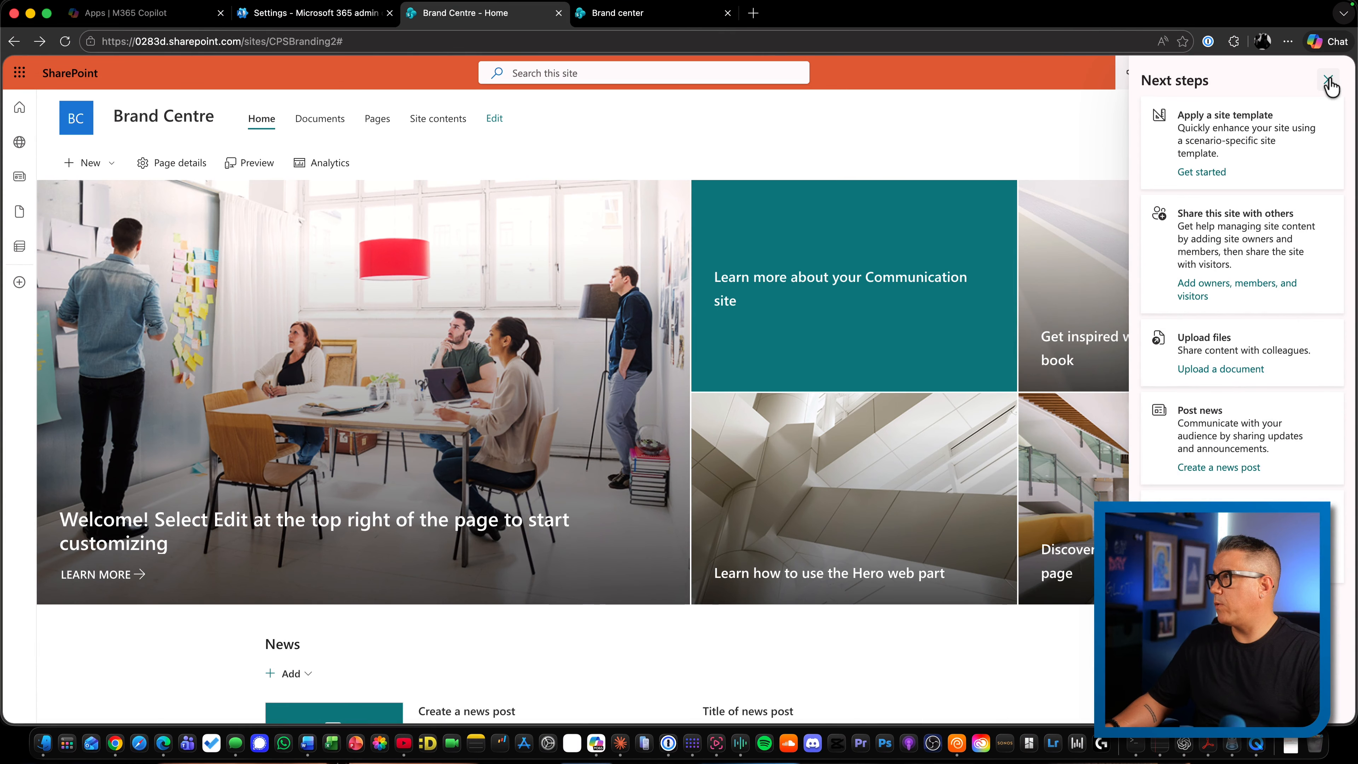
{"action": "left_click", "coordinate": [1325, 80]}
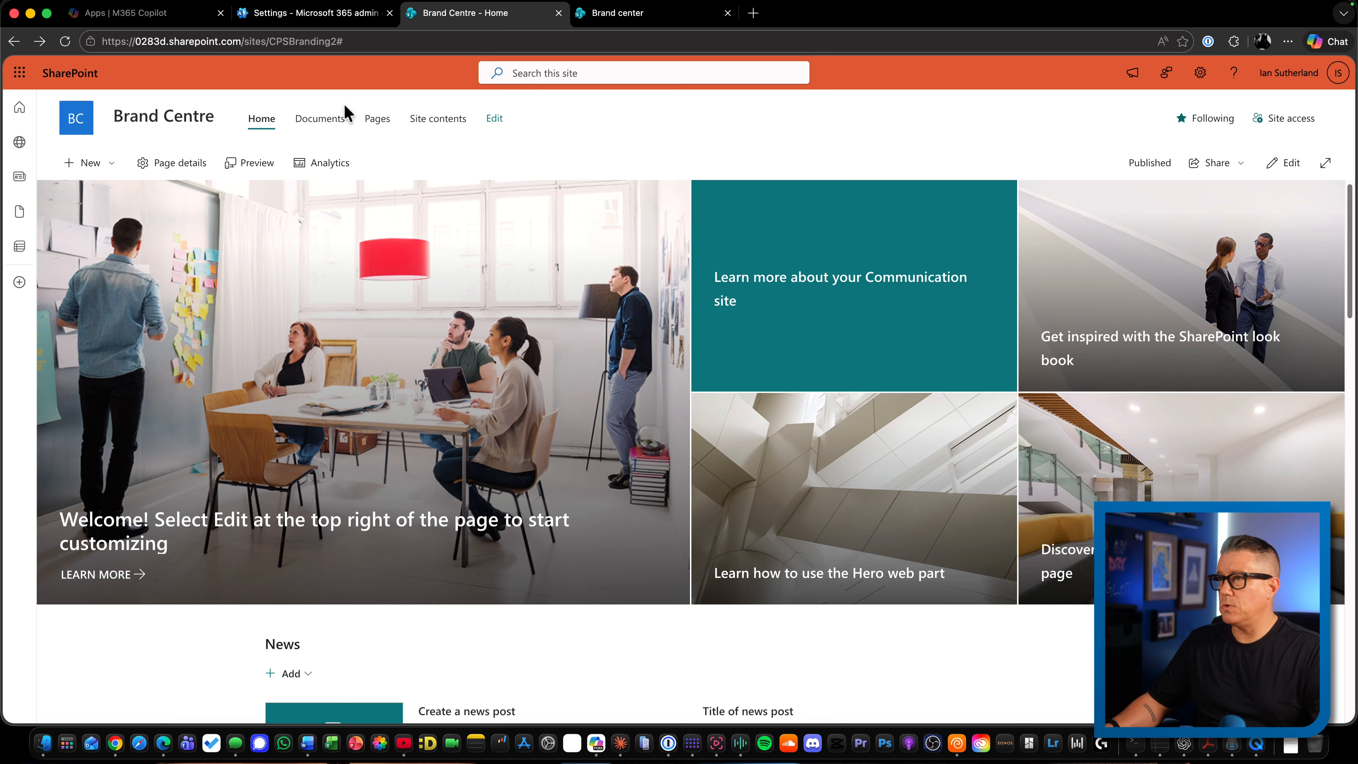
{"action": "left_click", "coordinate": [436, 124]}
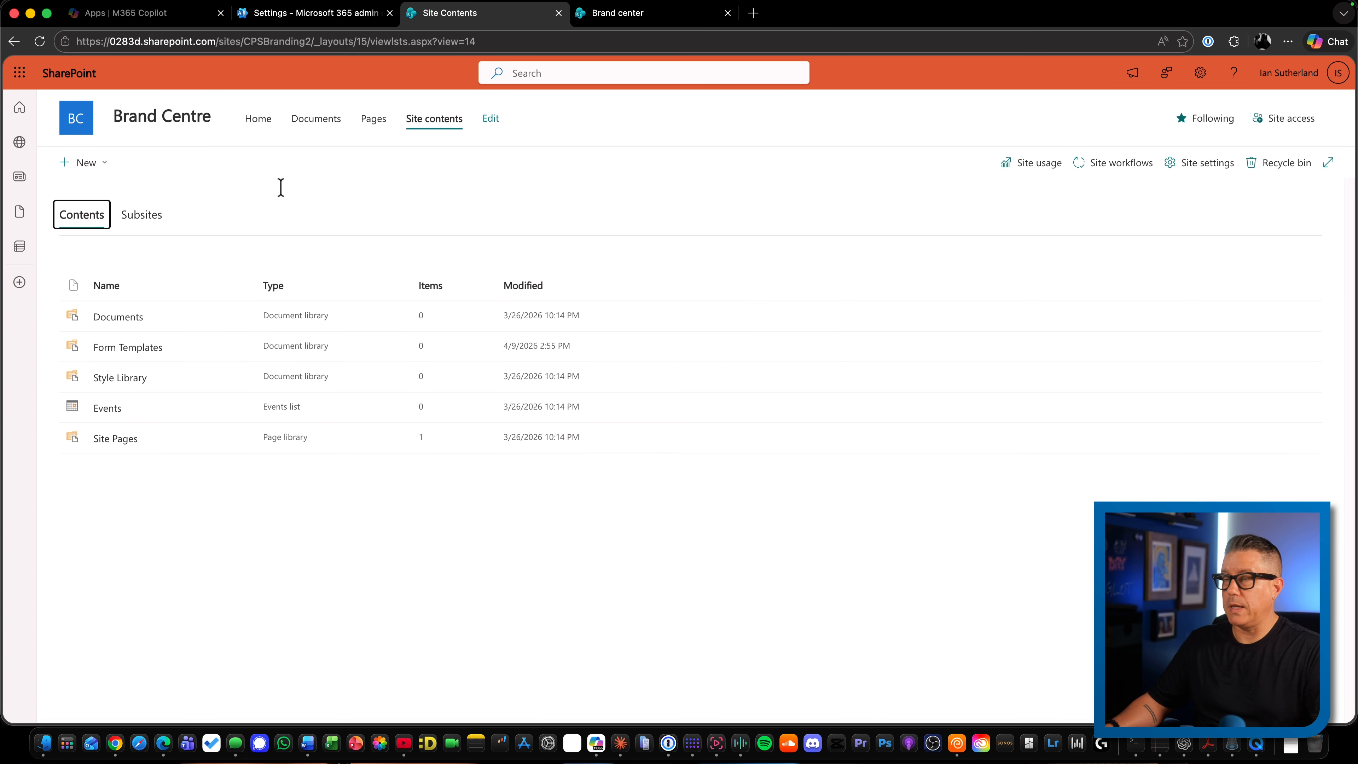
{"action": "left_click", "coordinate": [86, 163]}
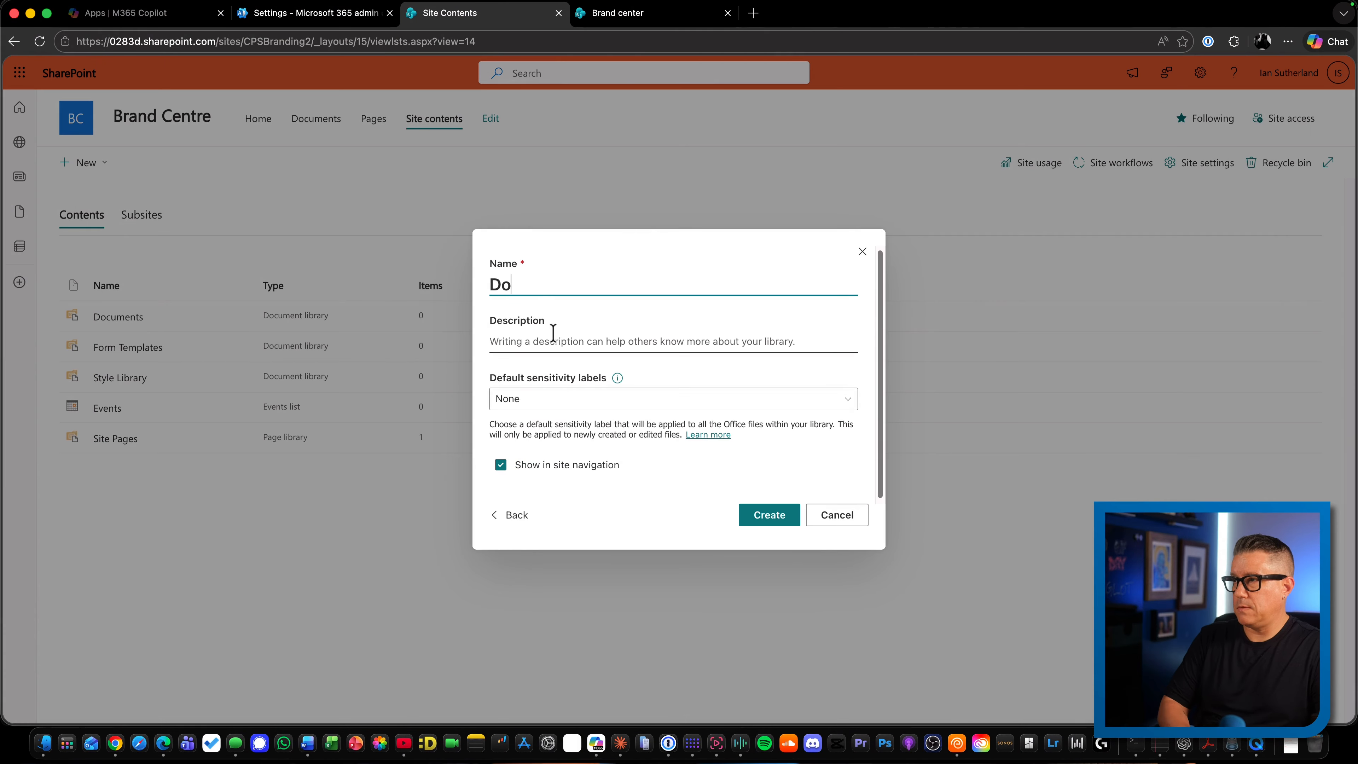
{"action": "type", "text": "cument Templates"}
{"action": "left_click", "coordinate": [769, 514]}
Create a second document library named Assets, leaving it out of the site navigation
{"action": "left_click", "coordinate": [86, 162]}
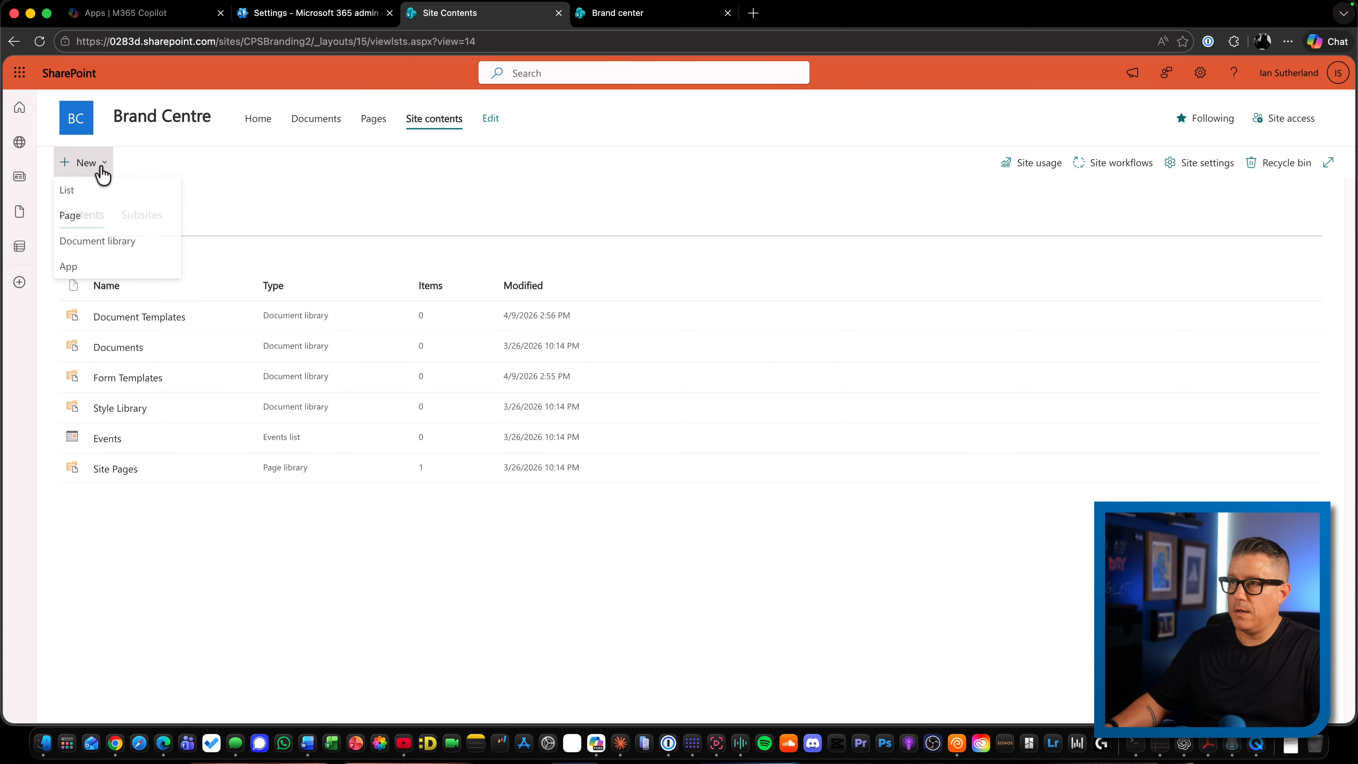
{"action": "left_click", "coordinate": [97, 241]}
{"action": "type", "text": "Assets"}
{"action": "left_click", "coordinate": [497, 464]}
{"action": "left_click", "coordinate": [764, 516]}
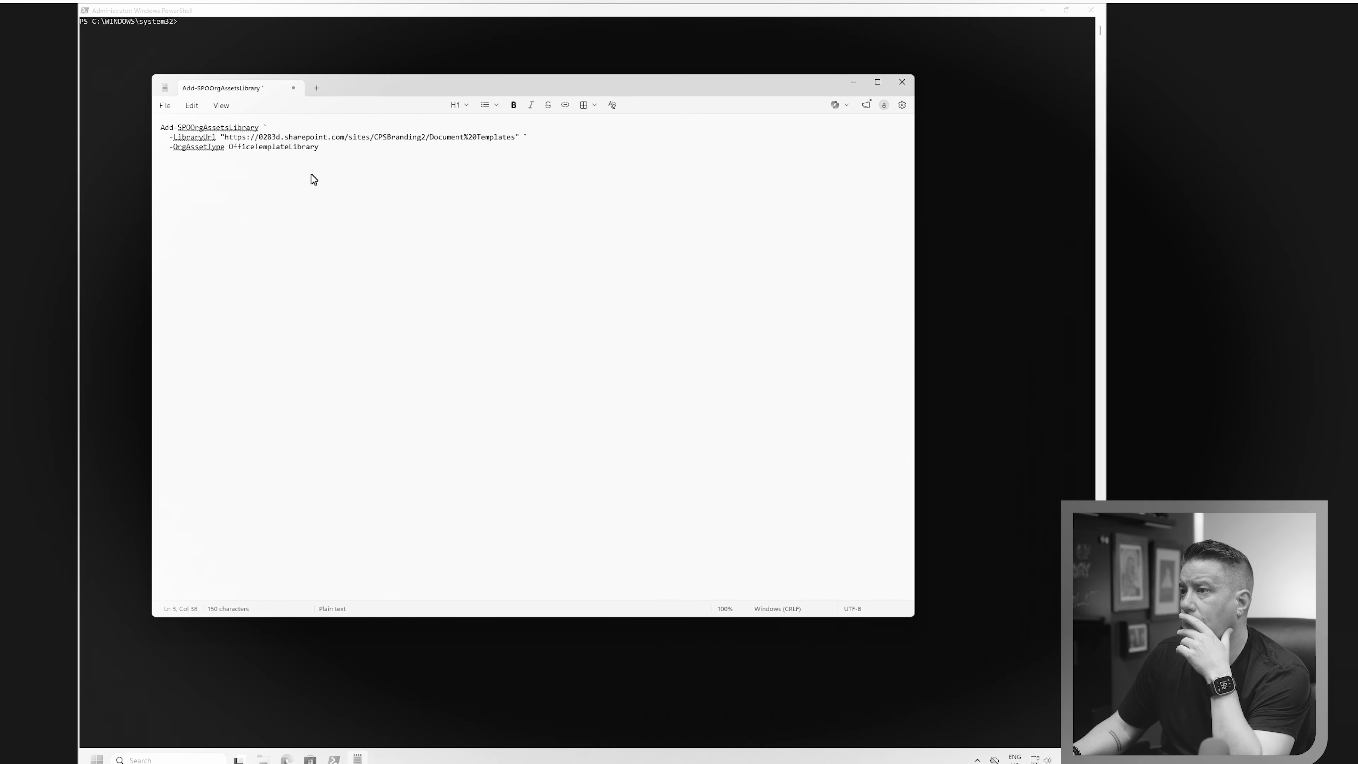
Copy the Add-SPOOrgAssetsLibrary command for the CPSBranding2 Document Templates library, with type OfficeTemplateLibrary, from Notepad into the PowerShell window
{"action": "left_click_drag", "start_coordinate": [319, 147], "coordinate": [155, 129]}
{"action": "right_click", "coordinate": [177, 140]}
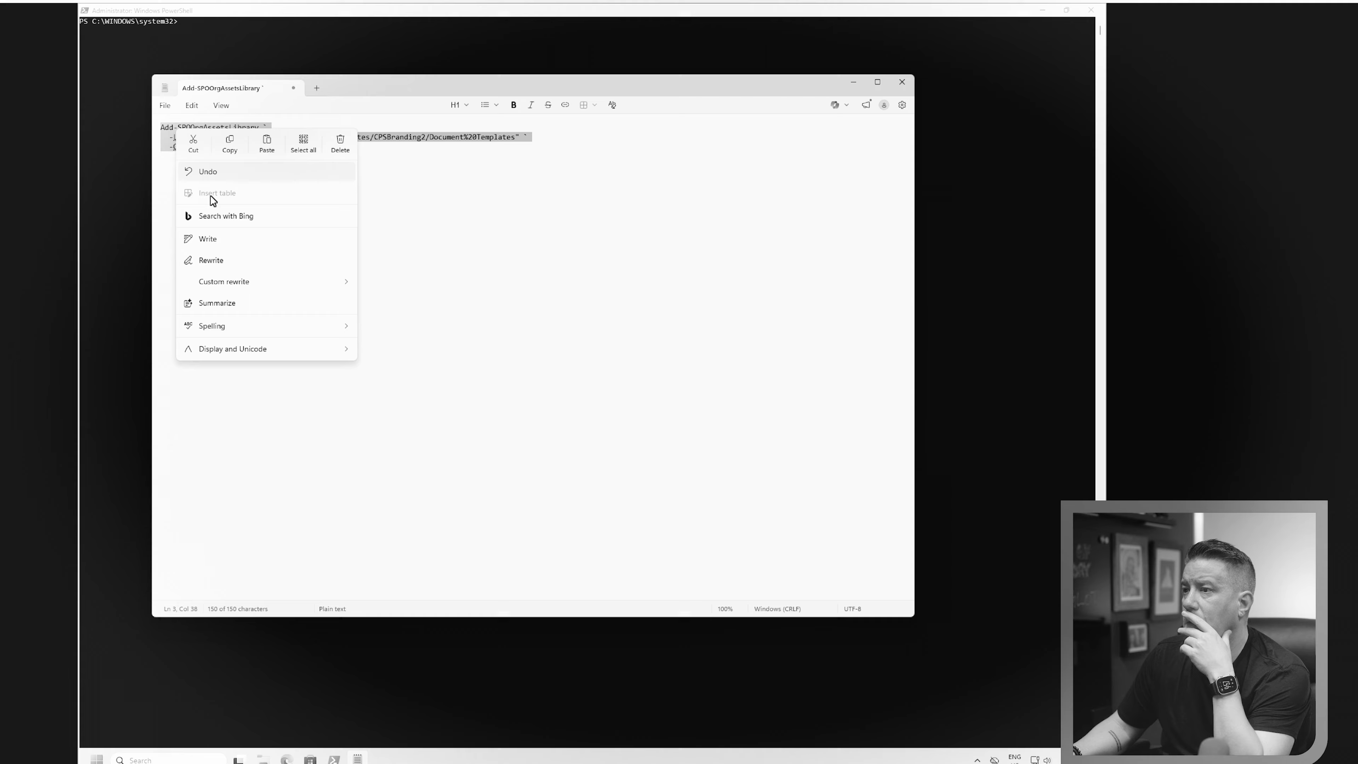
{"action": "left_click", "coordinate": [229, 155]}
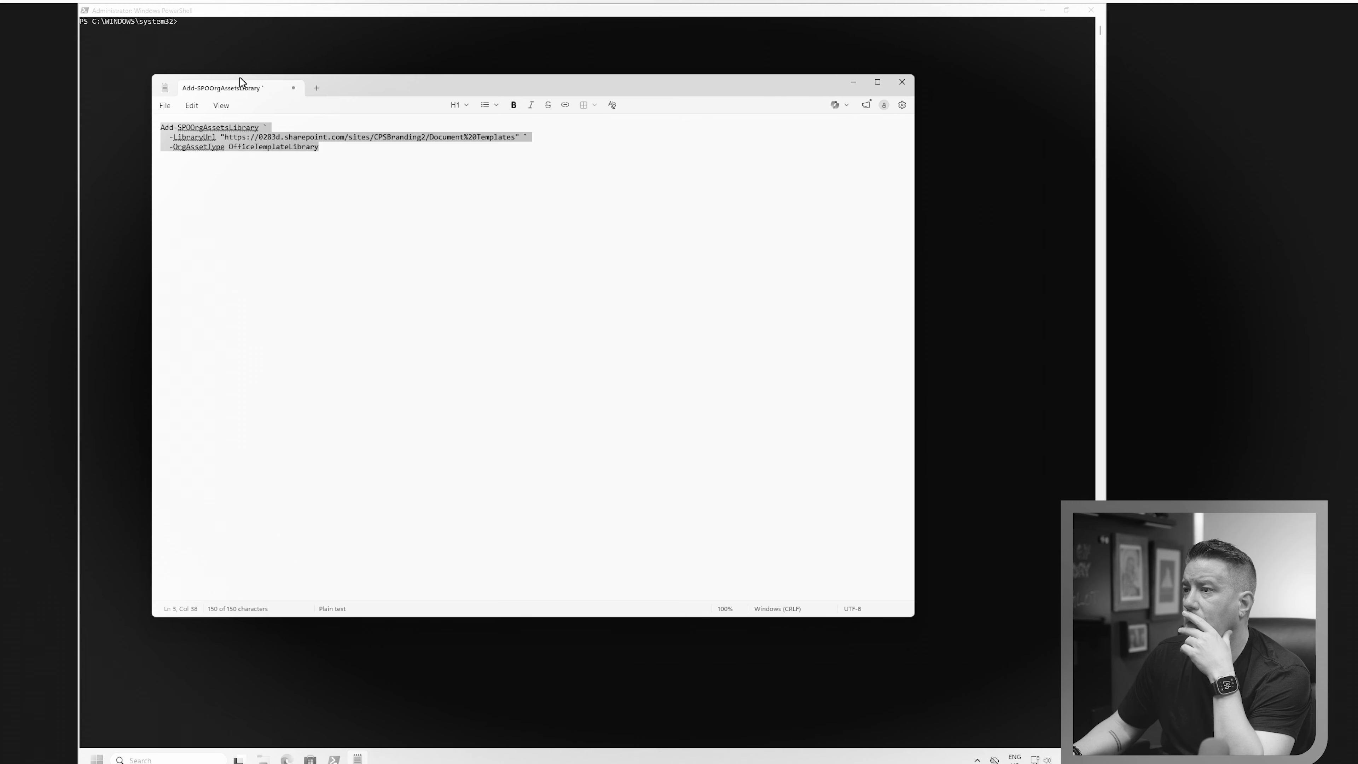
{"action": "left_click", "coordinate": [209, 39]}
{"action": "right_click", "coordinate": [184, 33]}
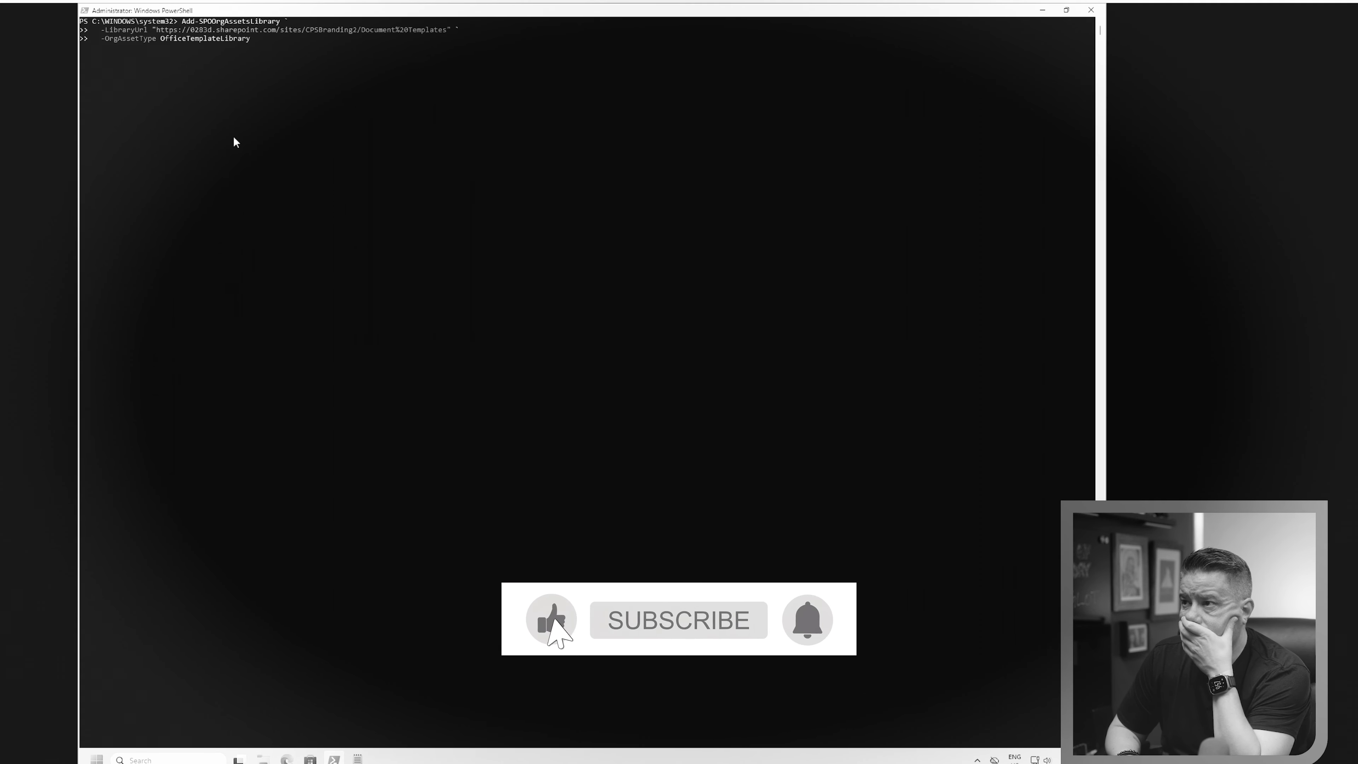
Run the Document Templates library command and answer y to confirm enabling the private CDN and adding the new CDN origin
{"action": "key", "text": "Return"}
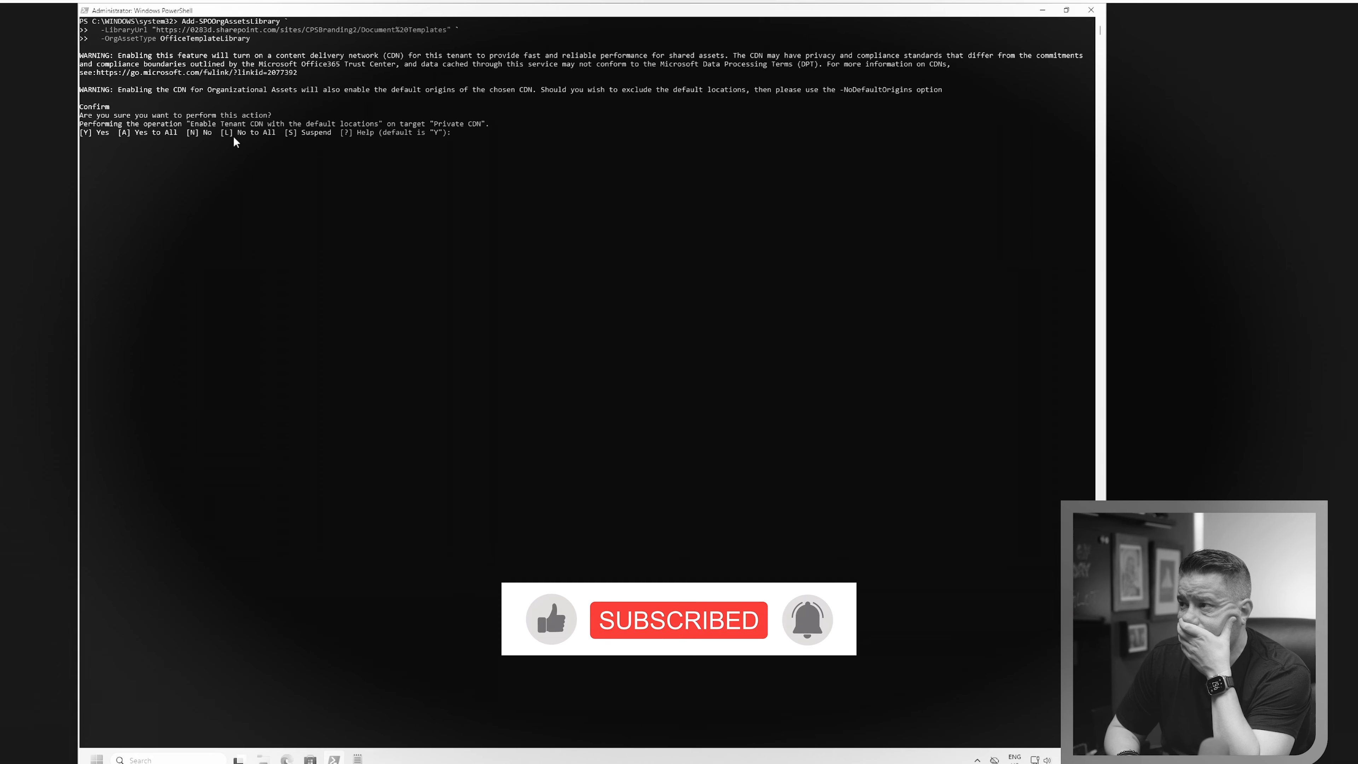
{"action": "type", "text": "y"}
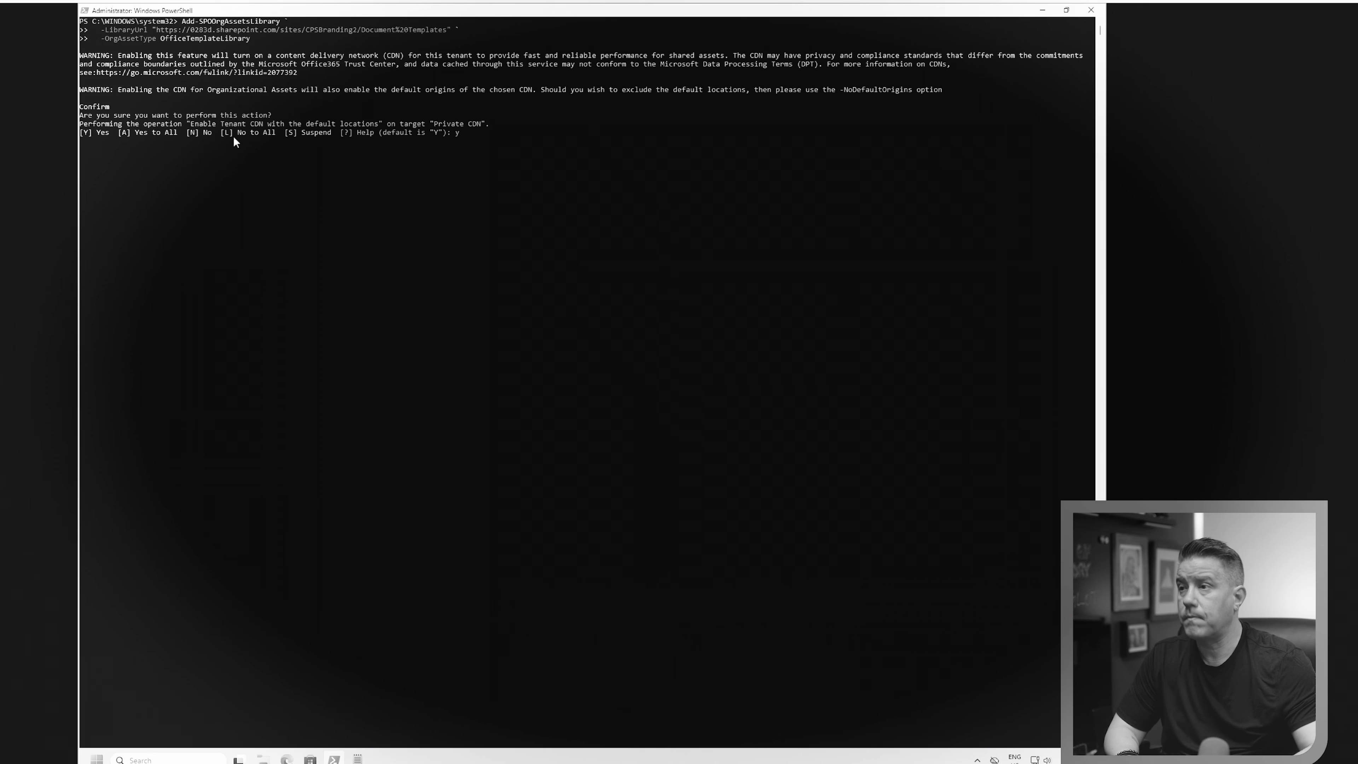
{"action": "key", "text": "Return"}
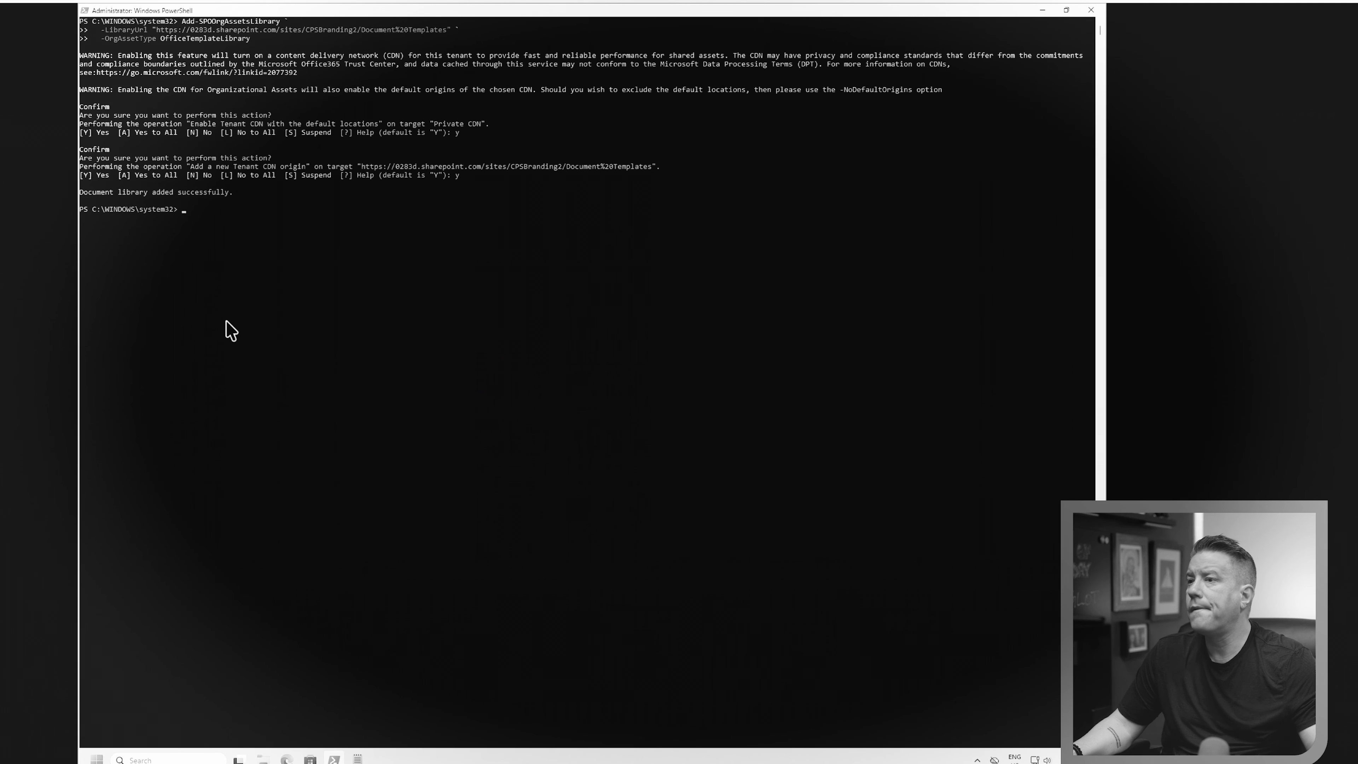
Dismiss the clipboard history and run the copied command at the PowerShell prompt
{"action": "key", "text": "super+v"}
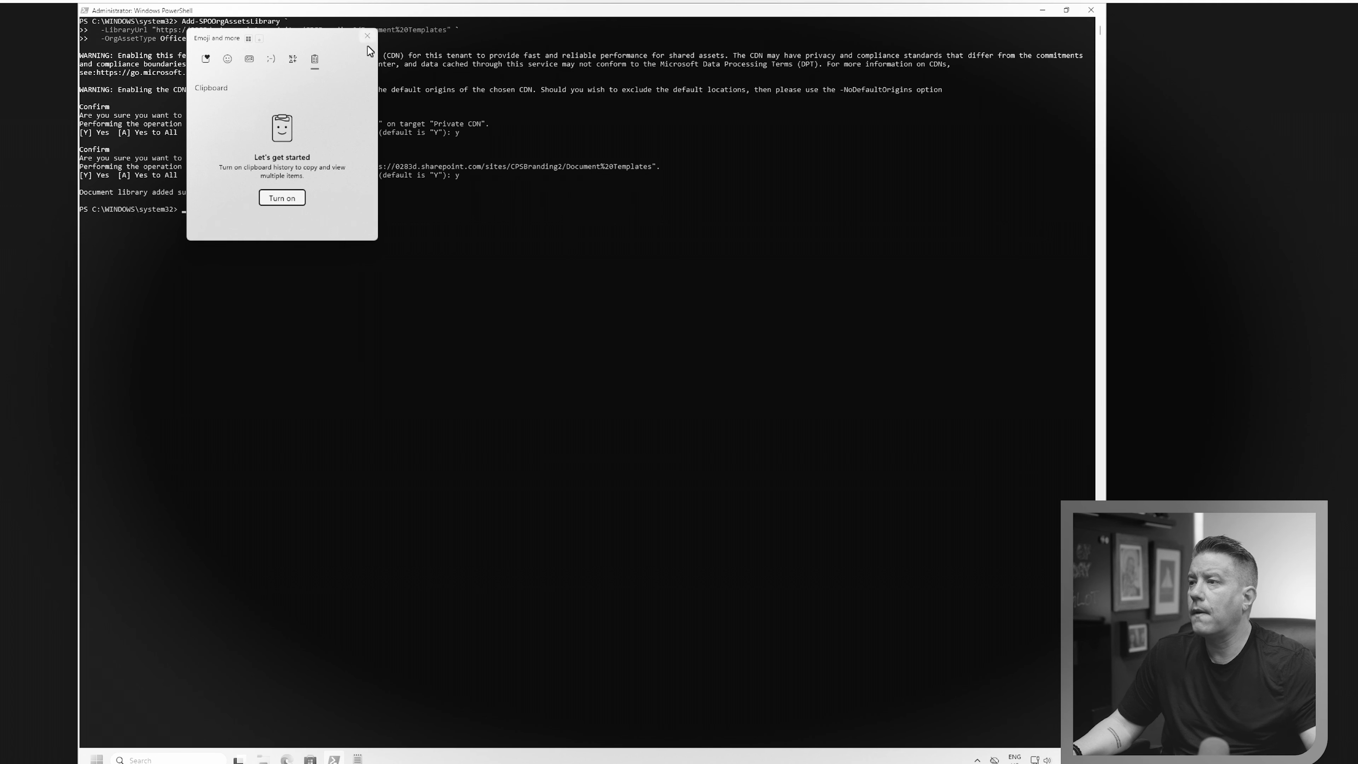
{"action": "key", "text": "Escape"}
{"action": "key", "text": "ctrl+v"}
{"action": "key", "text": "Return"}
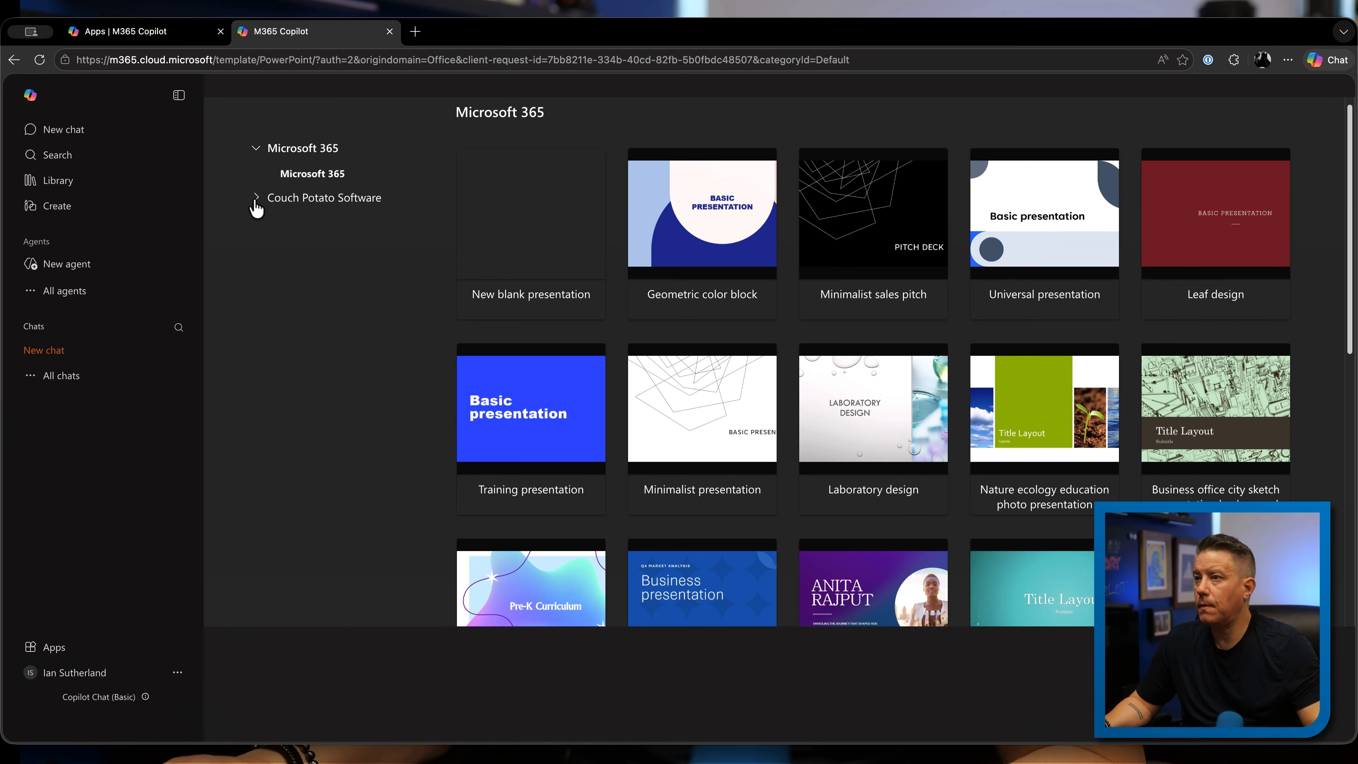
Switch to Microsoft 365 Copilot, preview CPS_Presentation under Couch Potato Software's Document Templates, and create a presentation from it
{"action": "left_click", "coordinate": [255, 199]}
{"action": "mouse_move", "coordinate": [581, 224]}
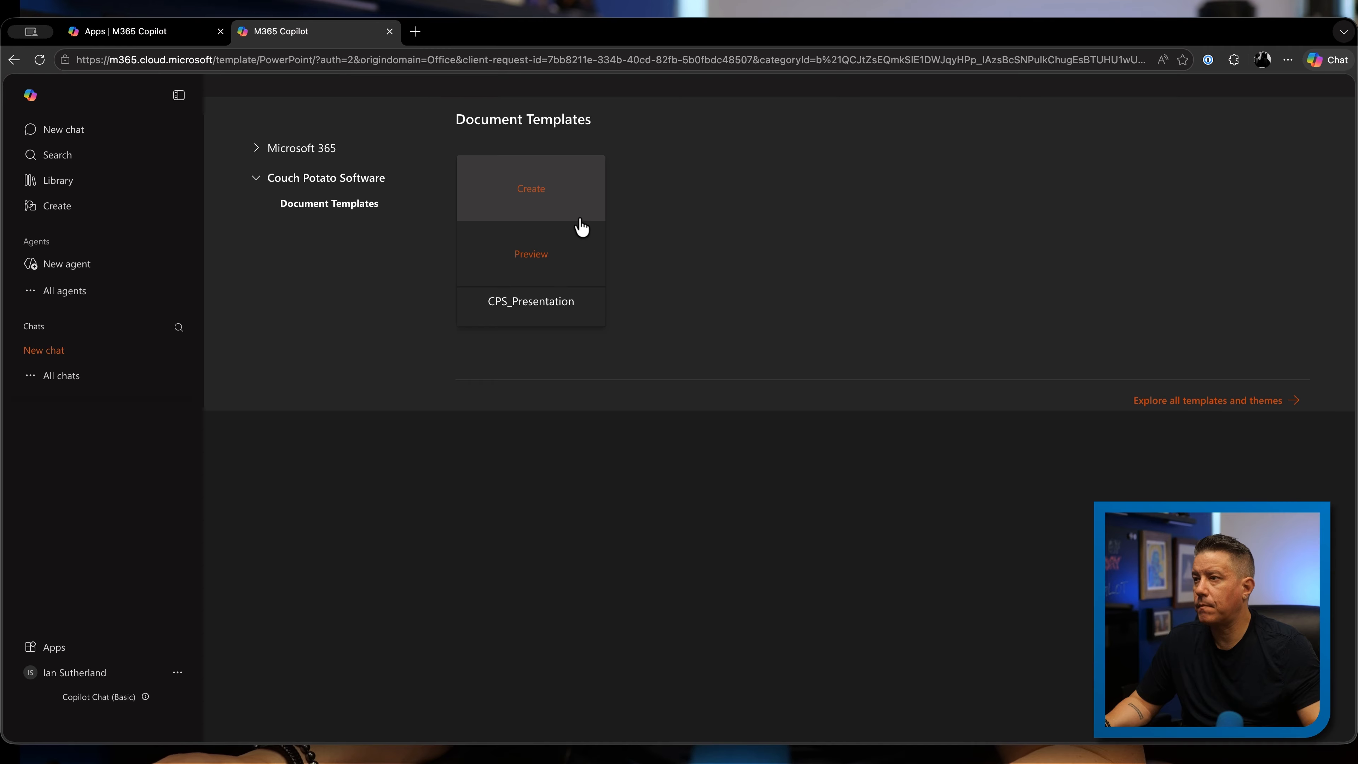
{"action": "left_click", "coordinate": [530, 254]}
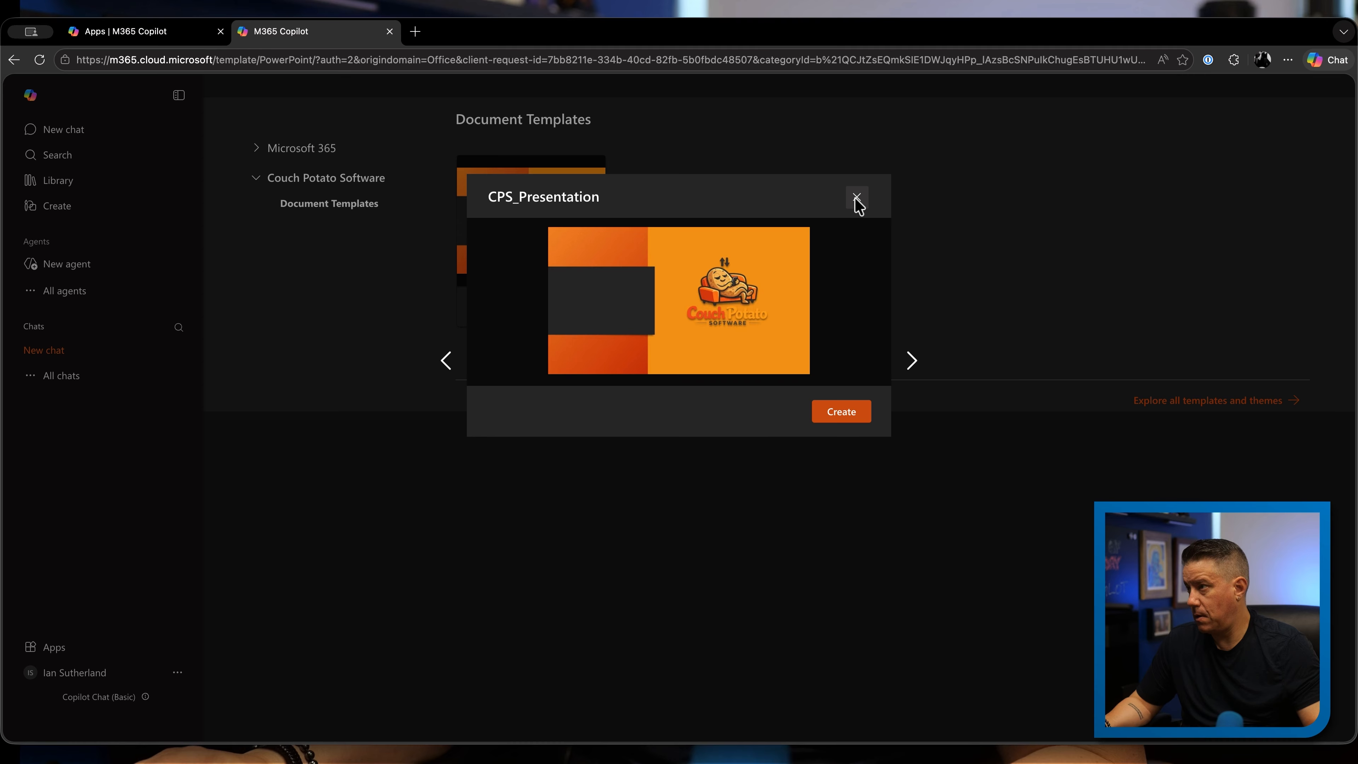
{"action": "left_click", "coordinate": [844, 417]}
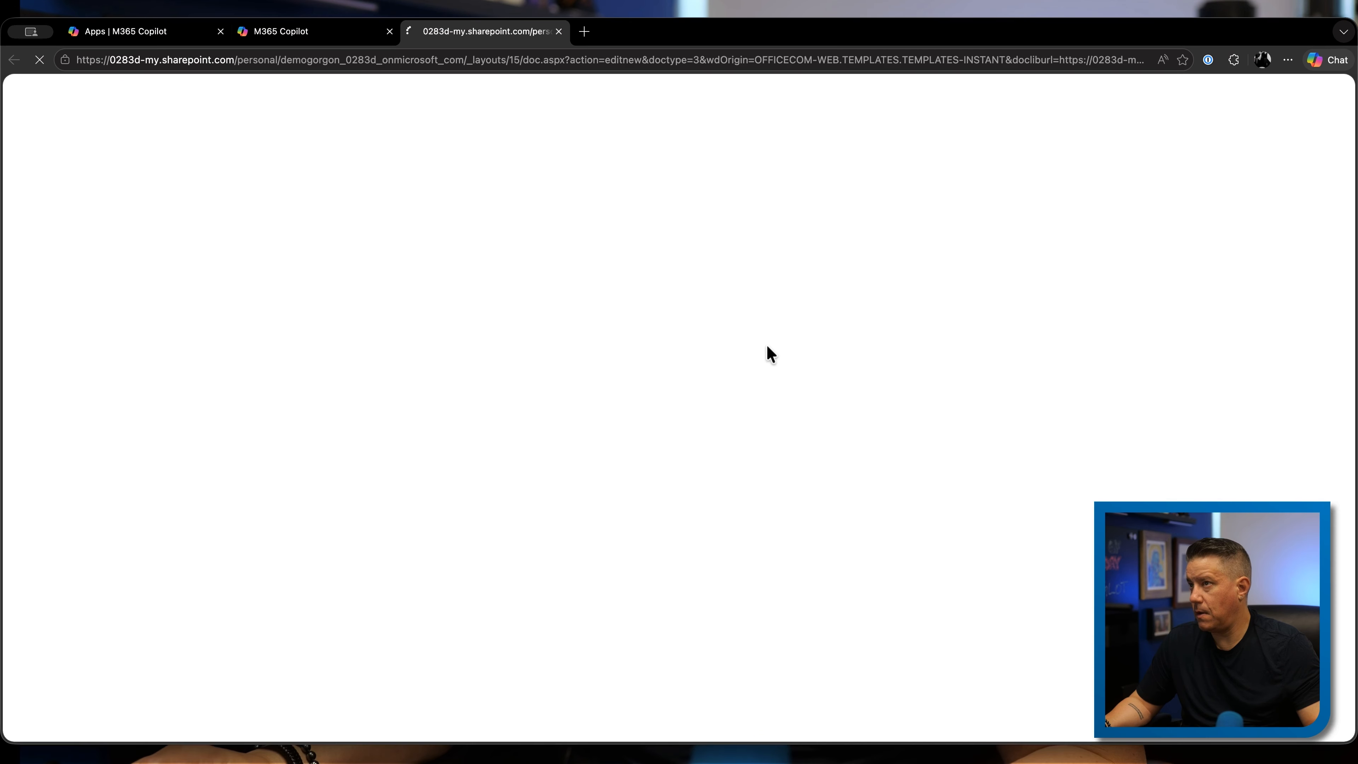